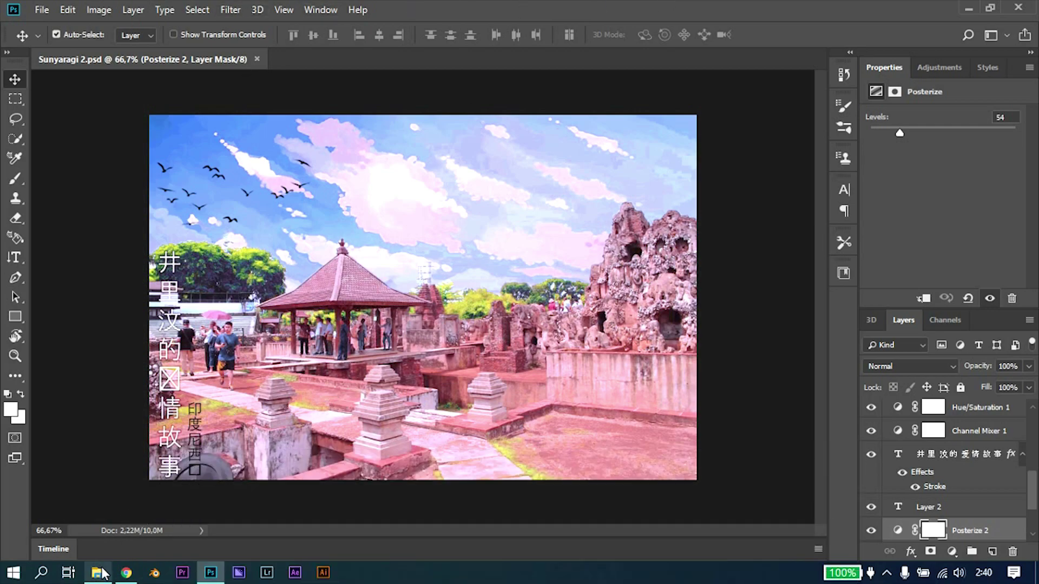
- Switch to Chrome and open the preview of HiTekno's pink-cloud anime sky from the "Gambar langit anime" image results
{"action": "mouse_move", "coordinate": [106, 572]}
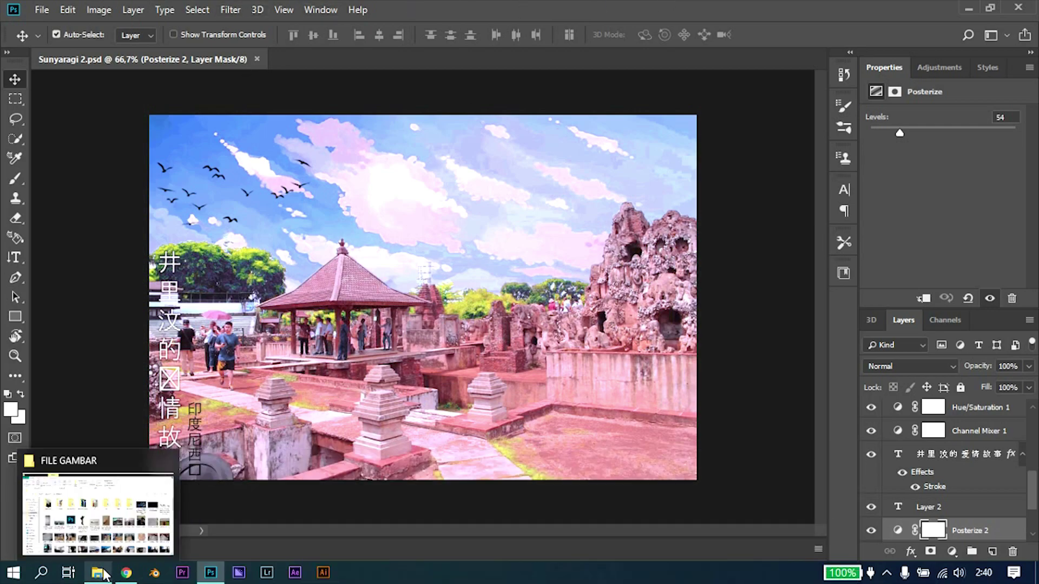
{"action": "left_click", "coordinate": [126, 573]}
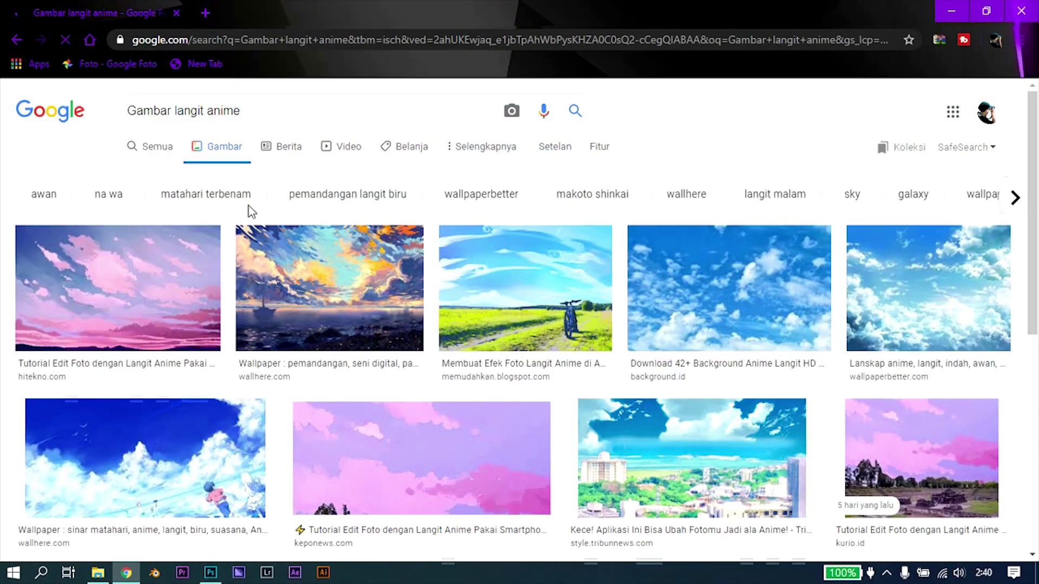
{"action": "scroll", "coordinate": [617, 322], "scroll_direction": "down", "scroll_amount": 3}
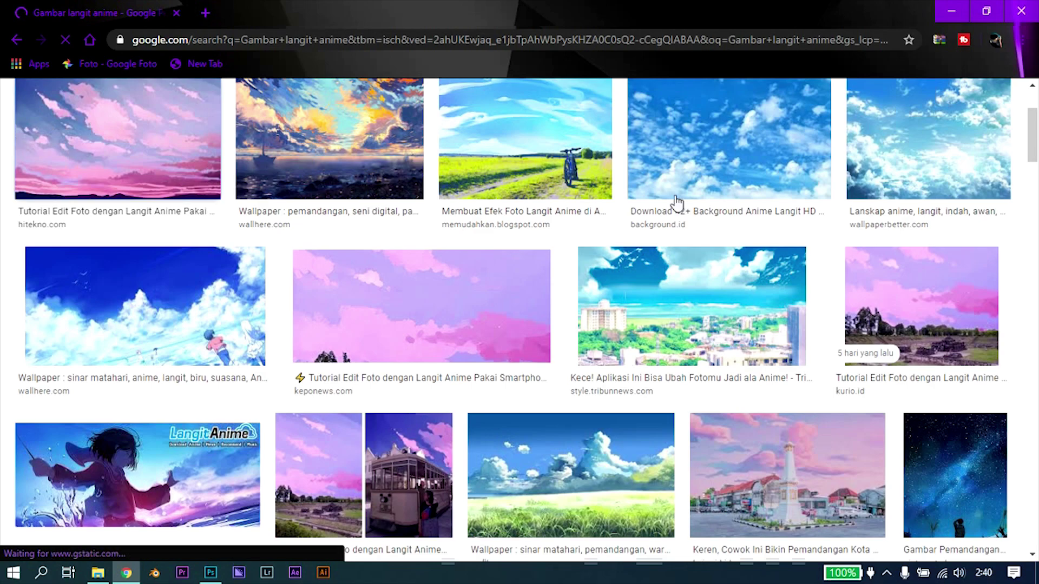
{"action": "left_click", "coordinate": [121, 139]}
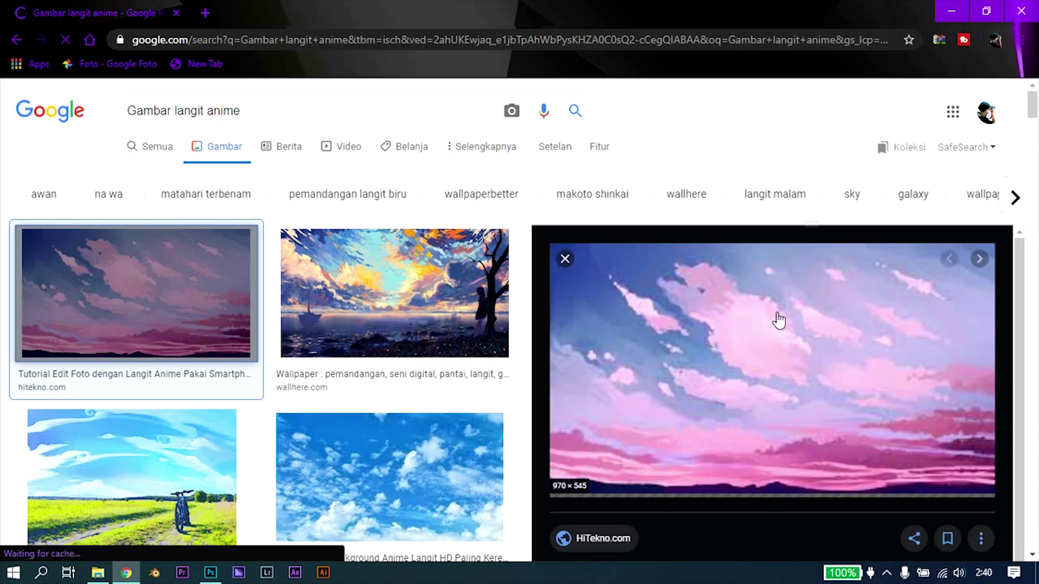
{"action": "scroll", "coordinate": [777, 319], "scroll_direction": "down", "scroll_amount": 3}
{"action": "scroll", "coordinate": [777, 319], "scroll_direction": "up", "scroll_amount": 3}
{"action": "scroll", "coordinate": [776, 319], "scroll_direction": "down", "scroll_amount": 5}
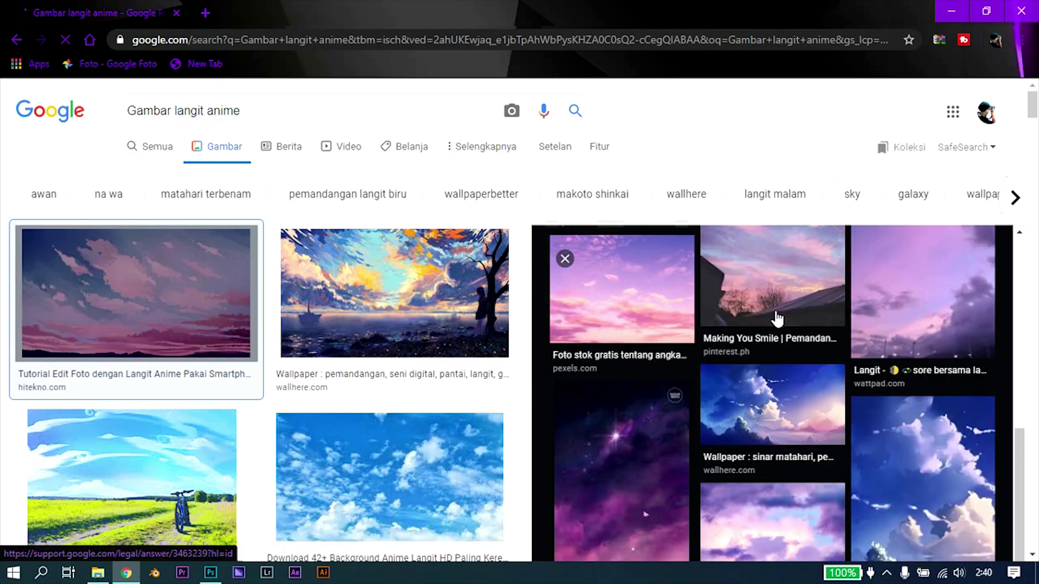
{"action": "scroll", "coordinate": [765, 306], "scroll_direction": "up", "scroll_amount": 5}
{"action": "scroll", "coordinate": [782, 307], "scroll_direction": "up", "scroll_amount": 1}
- Save the previewed sky picture into the images folder under the file name "Langit anime"
{"action": "right_click", "coordinate": [764, 293]}
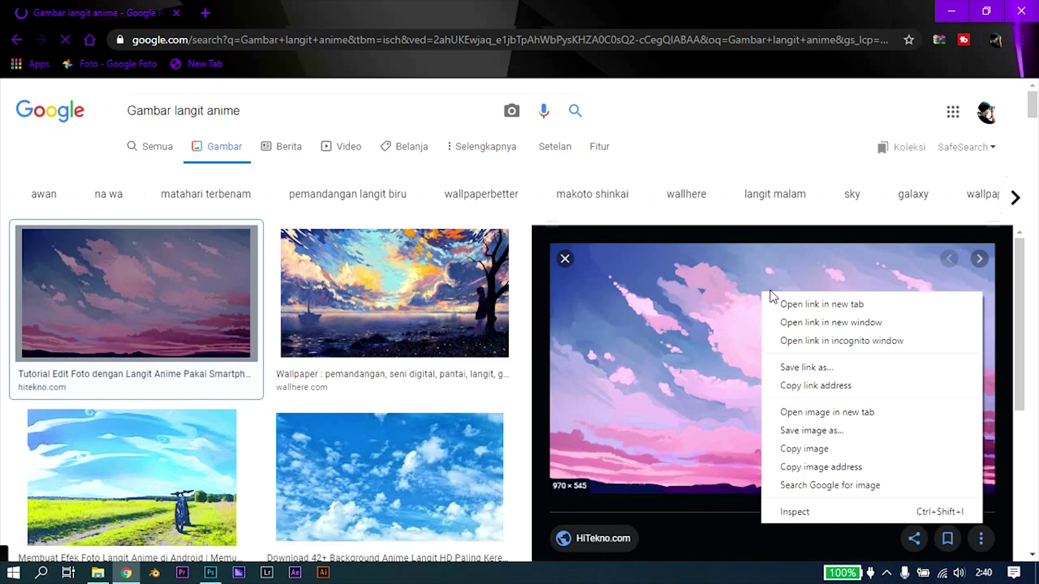
{"action": "left_click", "coordinate": [811, 448]}
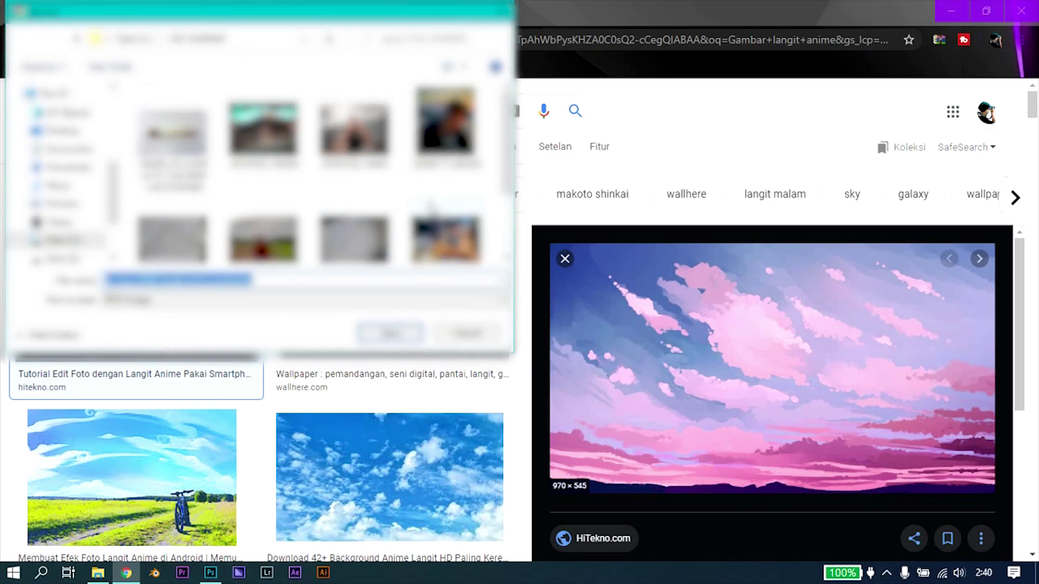
{"action": "scroll", "coordinate": [263, 184], "scroll_direction": "down", "scroll_amount": 3}
{"action": "scroll", "coordinate": [267, 206], "scroll_direction": "up", "scroll_amount": 2}
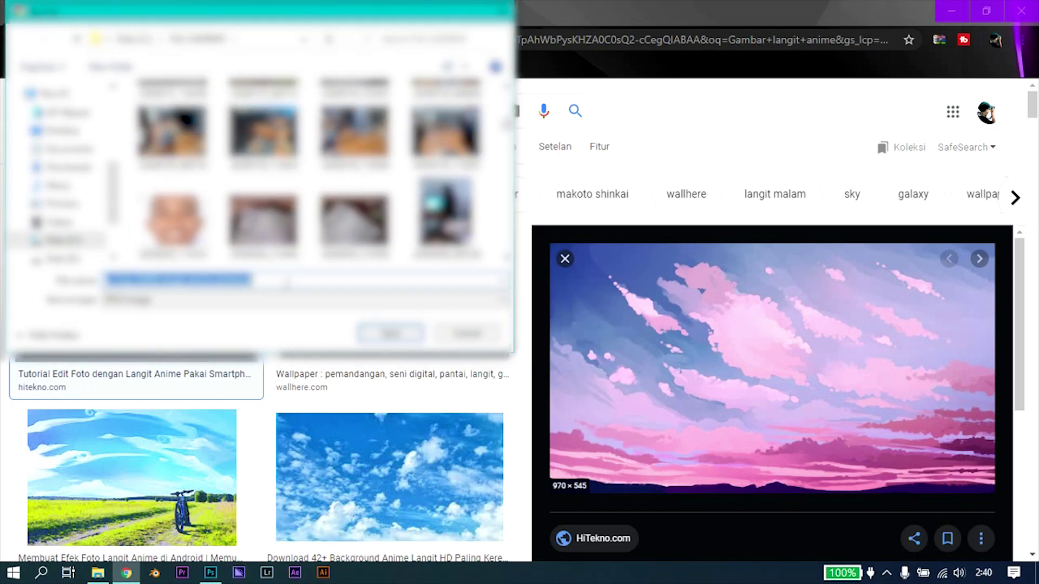
{"action": "type", "text": "langit"}
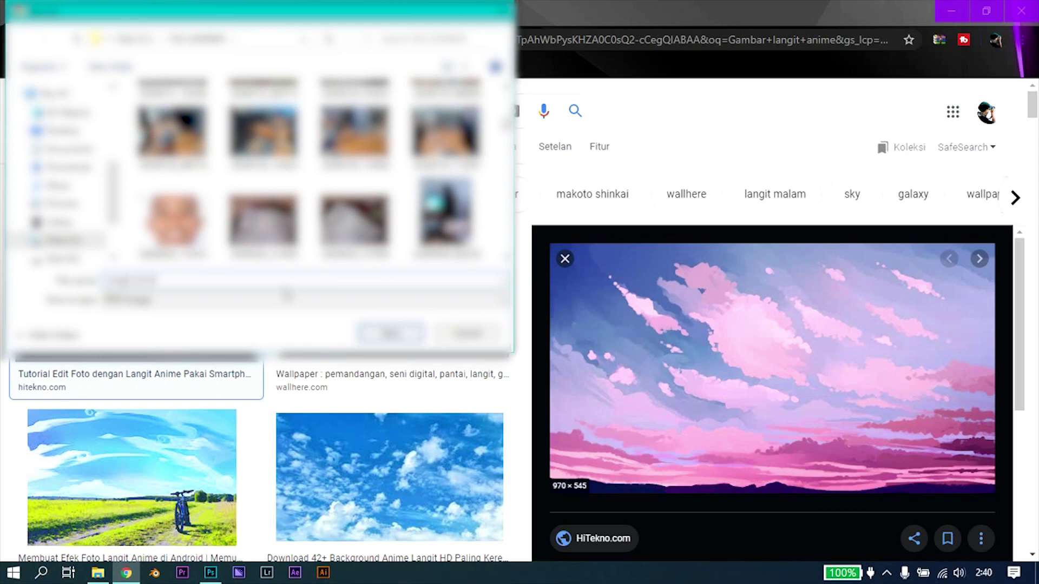
{"action": "key", "text": "Return"}
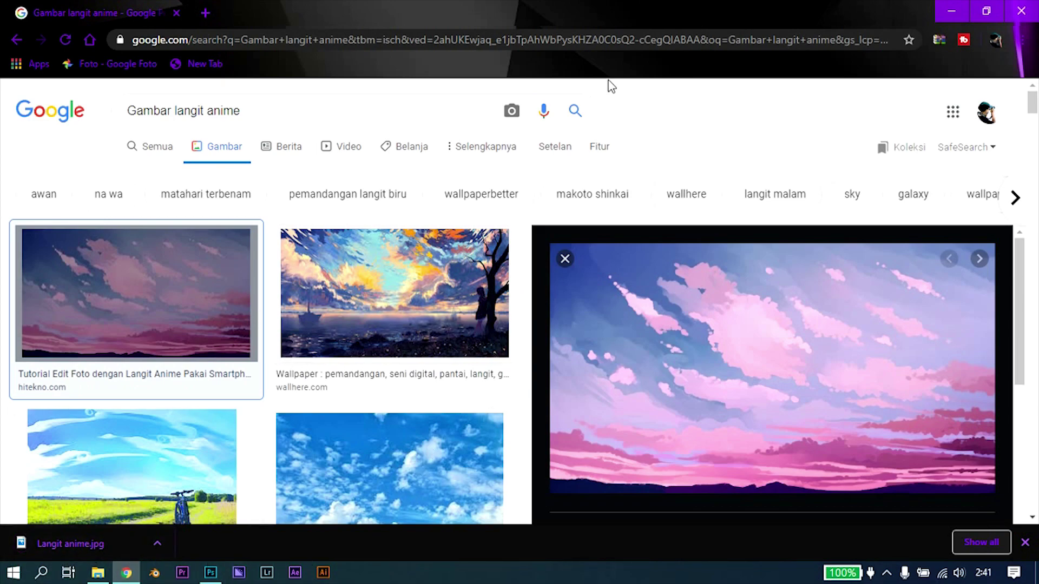
- Switch to Photoshop and open the photo Sunyaragi 2.jpg from the images folder
{"action": "left_click", "coordinate": [219, 571]}
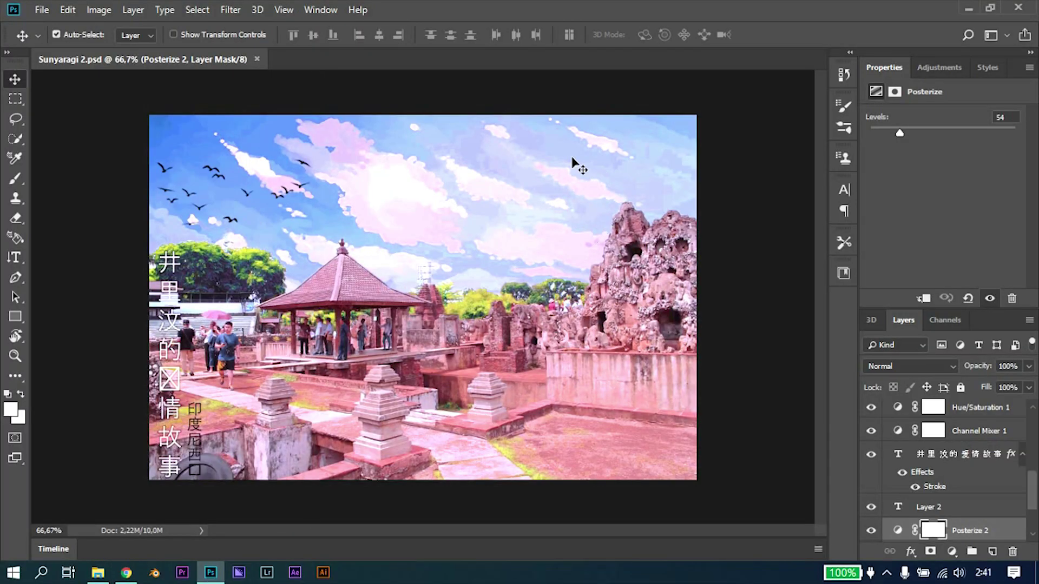
{"action": "left_click", "coordinate": [41, 10]}
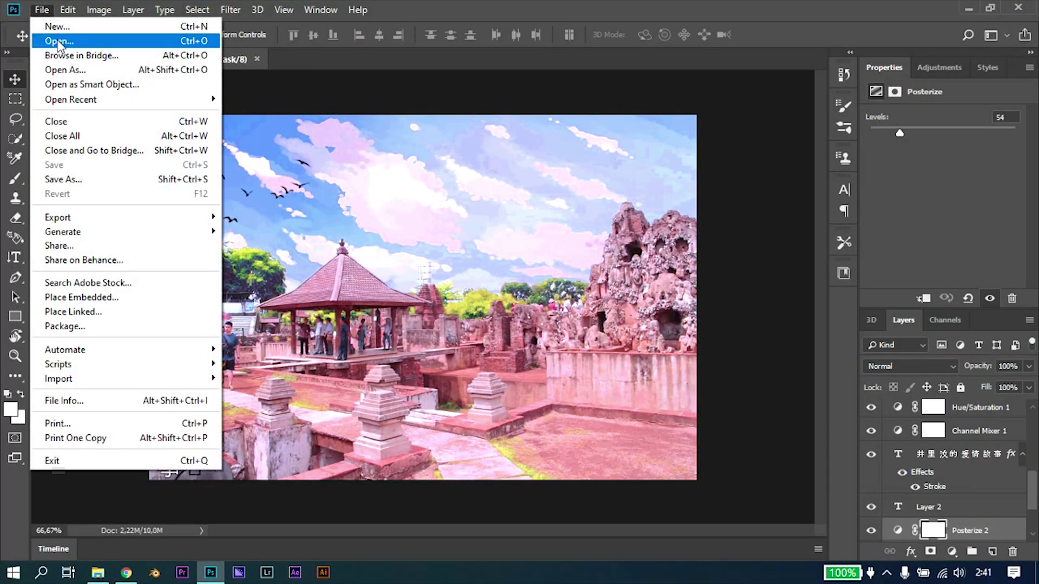
{"action": "left_click", "coordinate": [58, 44]}
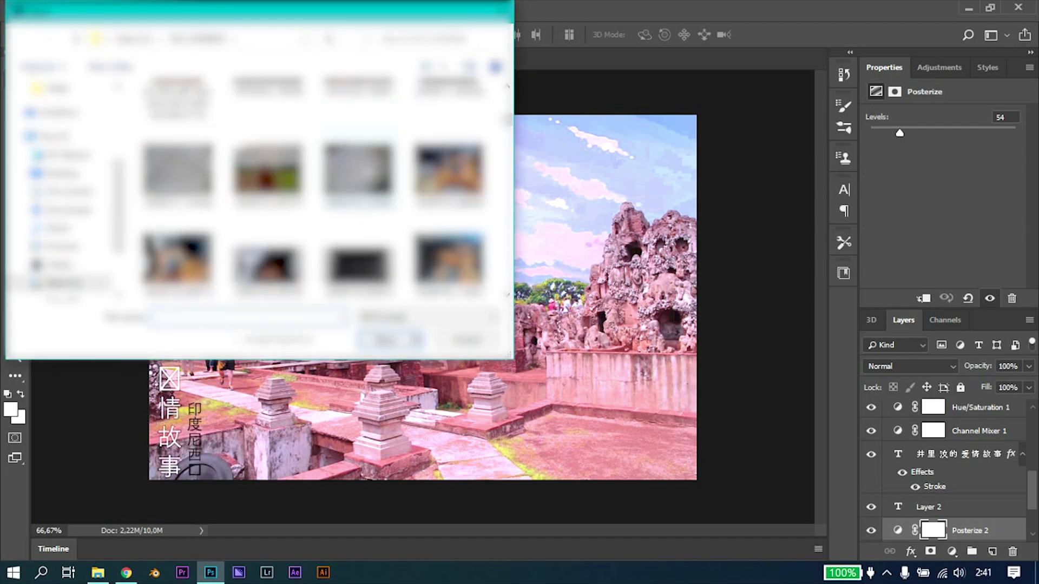
{"action": "scroll", "coordinate": [368, 173], "scroll_direction": "down", "scroll_amount": 5}
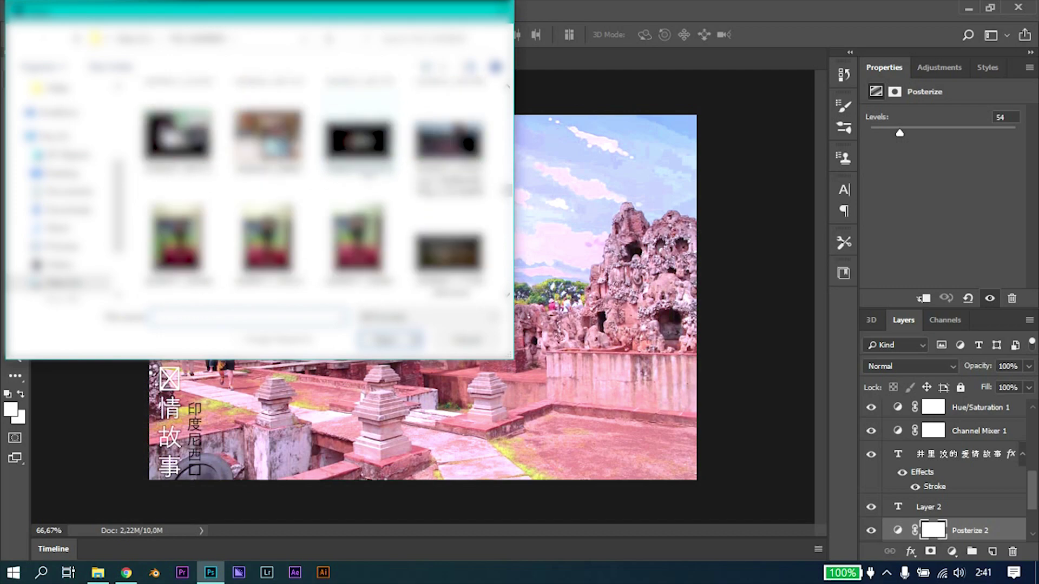
{"action": "scroll", "coordinate": [368, 173], "scroll_direction": "down", "scroll_amount": 3}
{"action": "scroll", "coordinate": [368, 173], "scroll_direction": "down", "scroll_amount": 10}
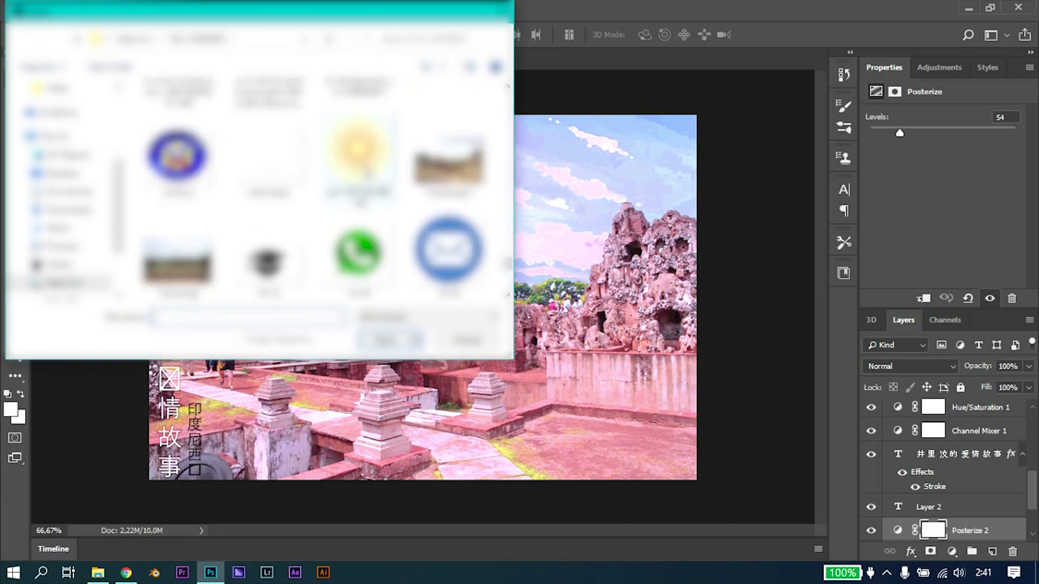
{"action": "scroll", "coordinate": [421, 174], "scroll_direction": "down", "scroll_amount": 3}
{"action": "scroll", "coordinate": [420, 174], "scroll_direction": "up", "scroll_amount": 2}
{"action": "scroll", "coordinate": [455, 190], "scroll_direction": "up", "scroll_amount": 2}
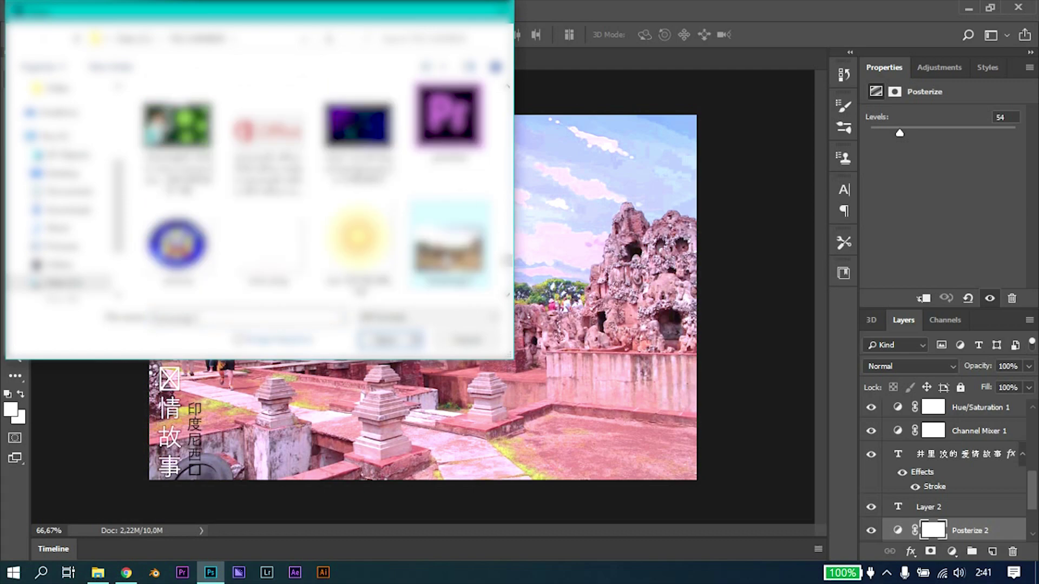
{"action": "left_click", "coordinate": [391, 341]}
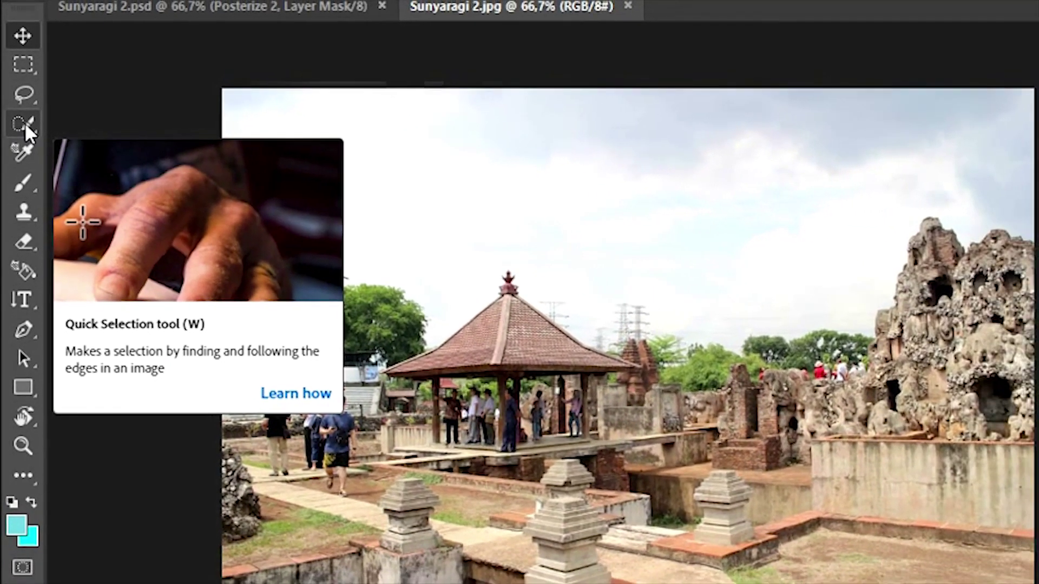
- Select everything below the sky, including trees, pavilion, ruins, pillars and ground, with the Quick Selection tool
{"action": "left_click", "coordinate": [24, 122]}
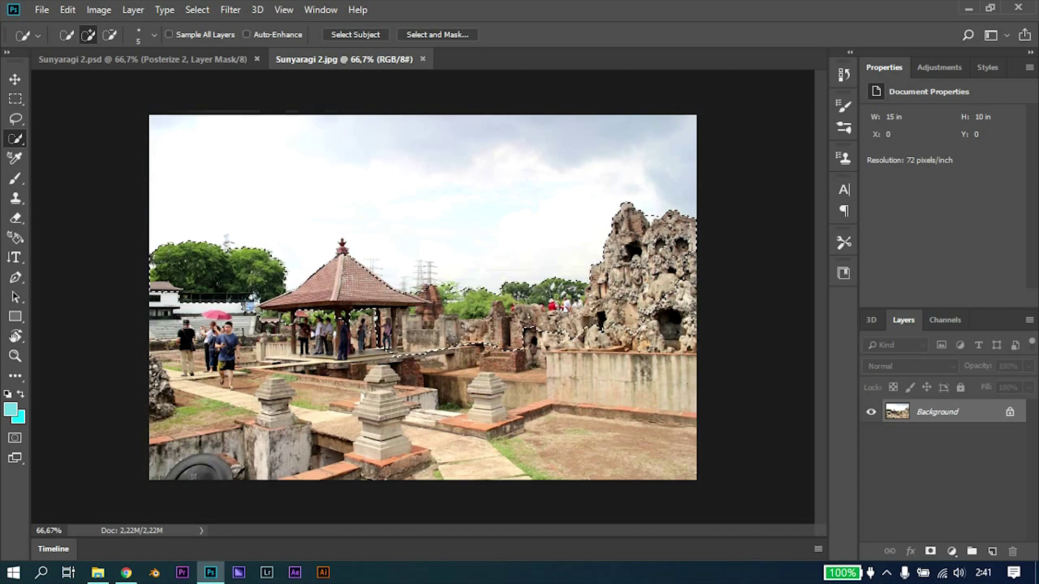
{"action": "mouse_move", "coordinate": [327, 448]}
{"action": "left_mouse_down"}
{"action": "mouse_move", "coordinate": [320, 412]}
{"action": "mouse_move", "coordinate": [324, 465]}
{"action": "mouse_move", "coordinate": [276, 449]}
{"action": "mouse_move", "coordinate": [143, 472]}
{"action": "left_mouse_up"}
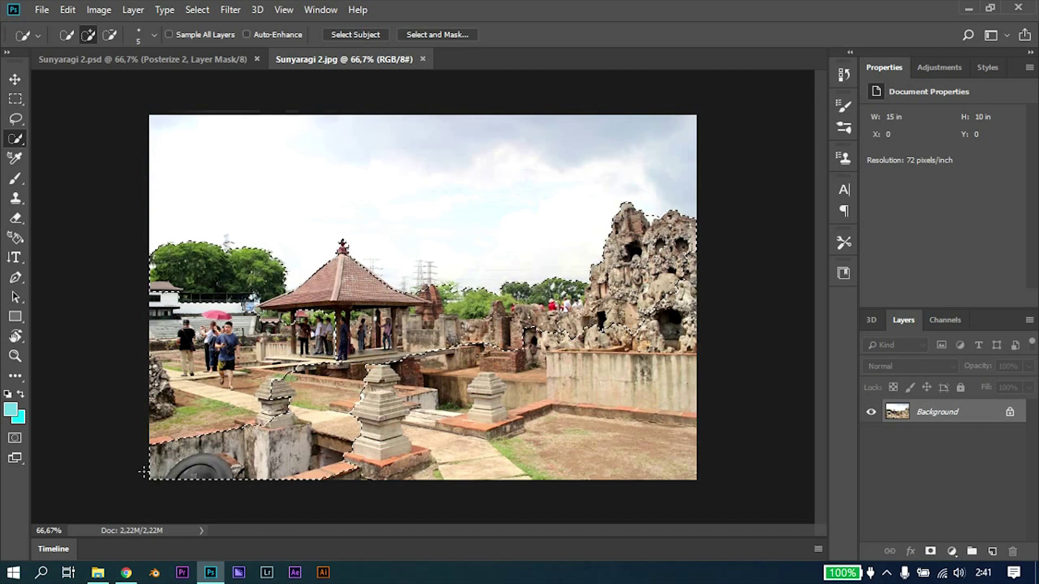
{"action": "left_click_drag", "start_coordinate": [145, 350], "coordinate": [147, 288]}
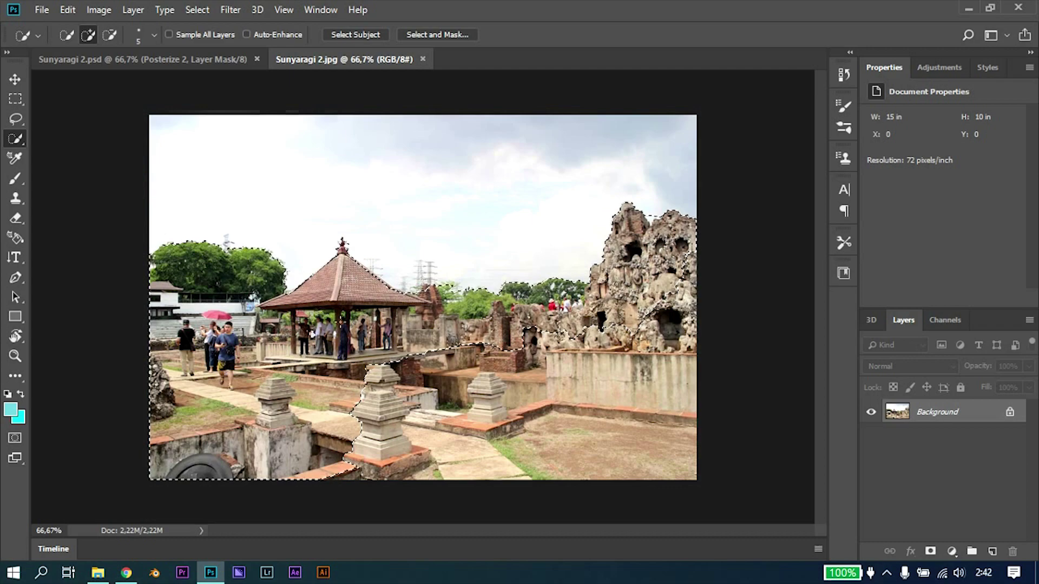
{"action": "mouse_move", "coordinate": [411, 379]}
{"action": "left_mouse_down"}
{"action": "mouse_move", "coordinate": [649, 412]}
{"action": "mouse_move", "coordinate": [686, 480]}
{"action": "mouse_move", "coordinate": [689, 459]}
{"action": "left_mouse_up"}
{"action": "left_click_drag", "start_coordinate": [705, 267], "coordinate": [676, 309]}
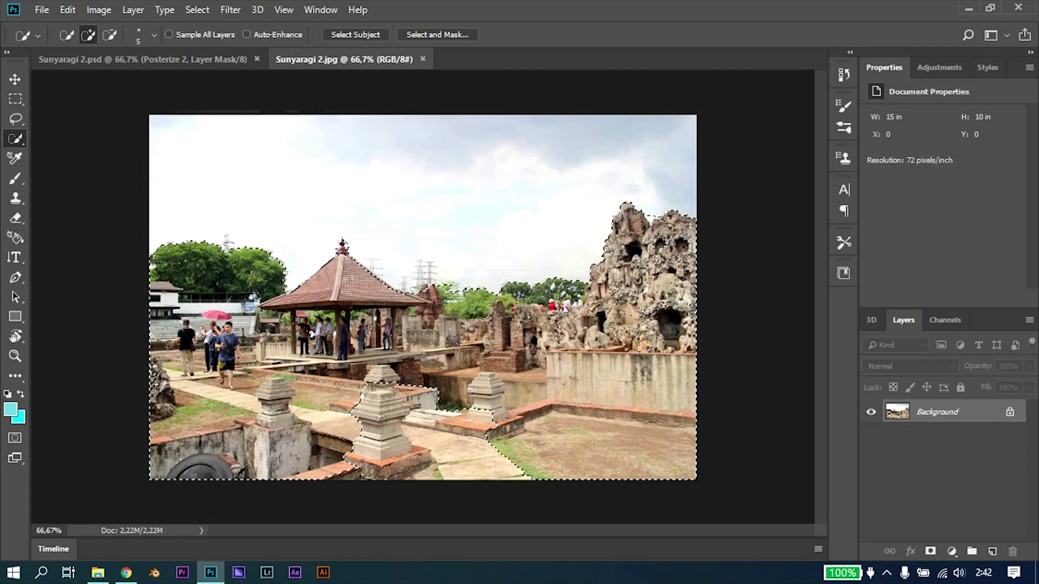
{"action": "left_click_drag", "start_coordinate": [444, 481], "coordinate": [336, 454]}
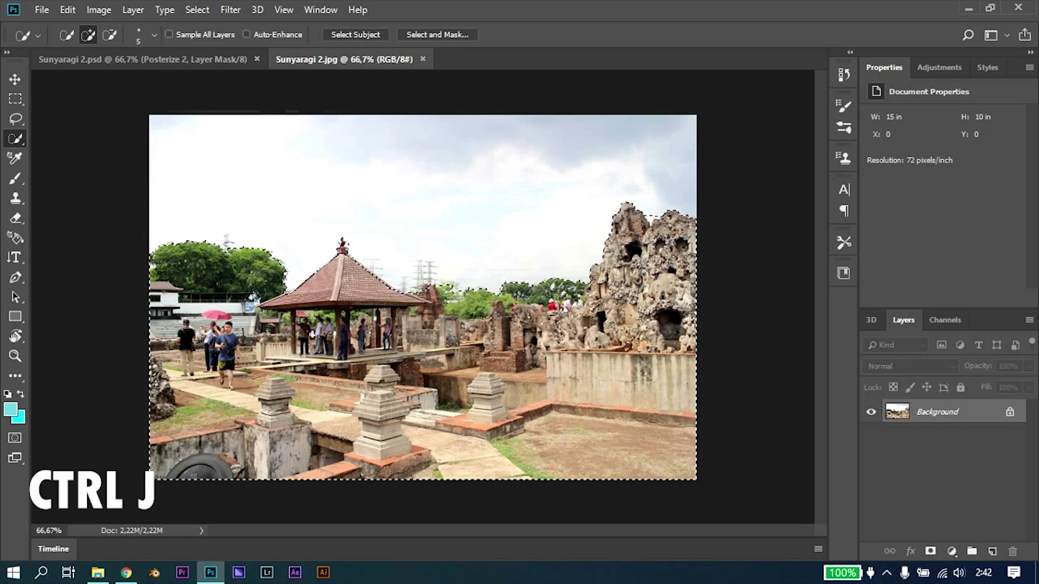
- Copy the selected foreground onto its own layer and hide the Background layer
{"action": "left_click", "coordinate": [15, 80]}
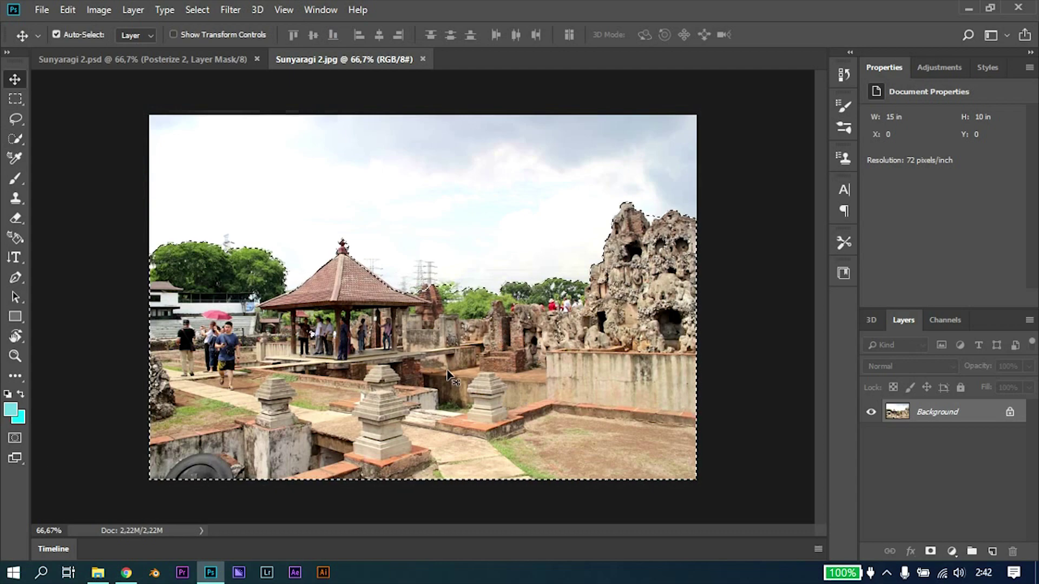
{"action": "key", "text": "ctrl+j"}
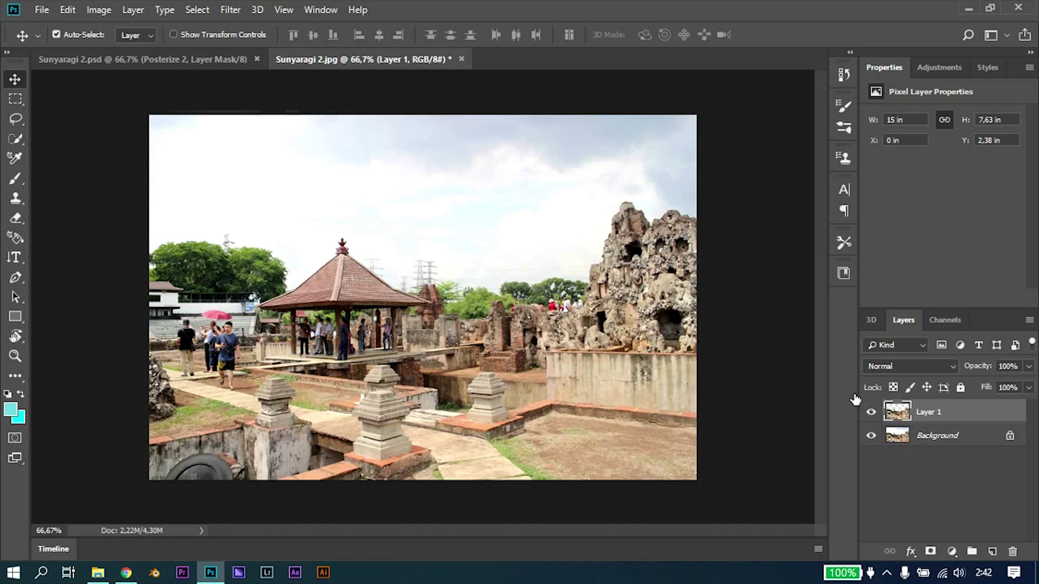
{"action": "left_click", "coordinate": [871, 436]}
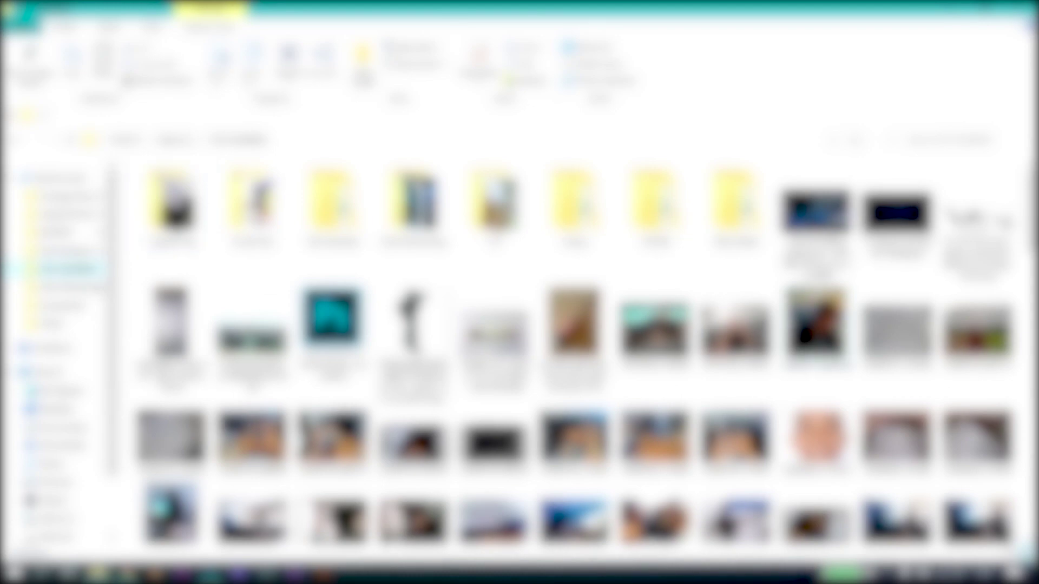
- Find the Langit anime picture in the File Explorer images folder and place it into the Sunyaragi 2.jpg document
{"action": "scroll", "coordinate": [700, 250], "scroll_direction": "down", "scroll_amount": 15}
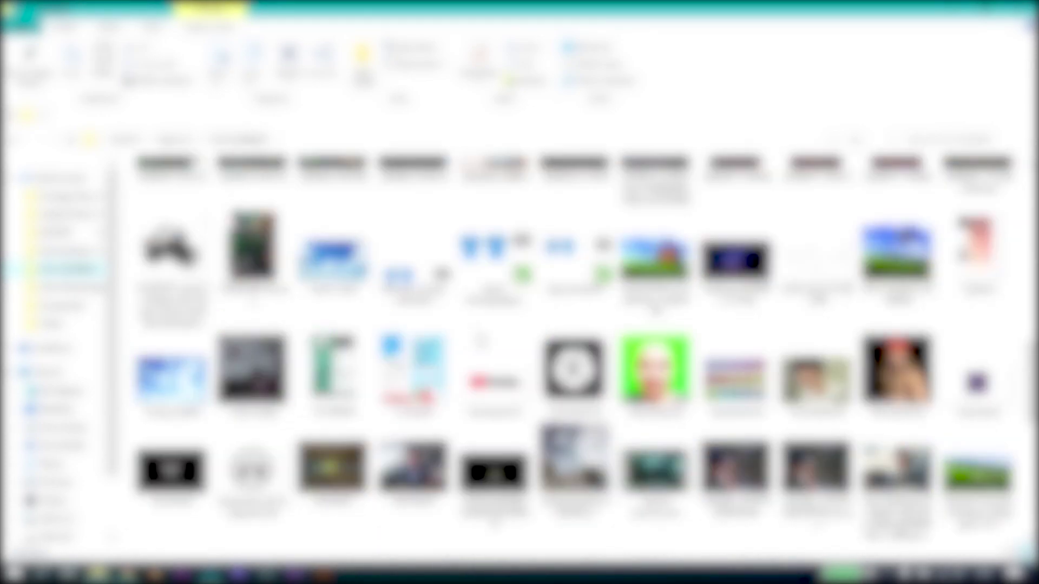
{"action": "scroll", "coordinate": [574, 351], "scroll_direction": "up", "scroll_amount": 3}
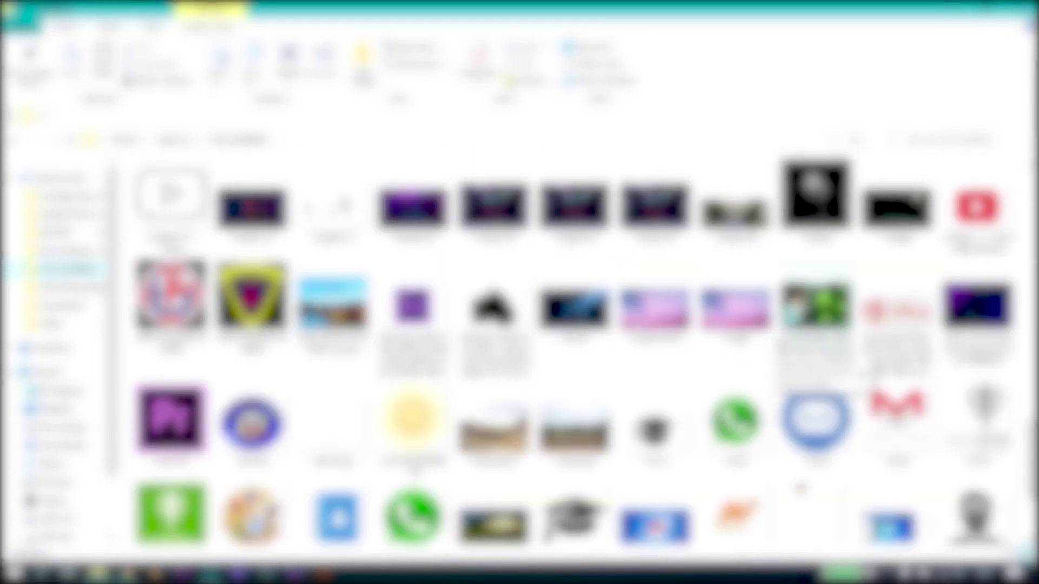
{"action": "left_click_drag", "start_coordinate": [655, 308], "coordinate": [391, 320]}
- Scale the placed sky to about 152.6% width and 115% height so it spans the canvas width, and commit the transform
{"action": "left_click_drag", "start_coordinate": [606, 400], "coordinate": [697, 426]}
{"action": "left_click_drag", "start_coordinate": [533, 370], "coordinate": [453, 284]}
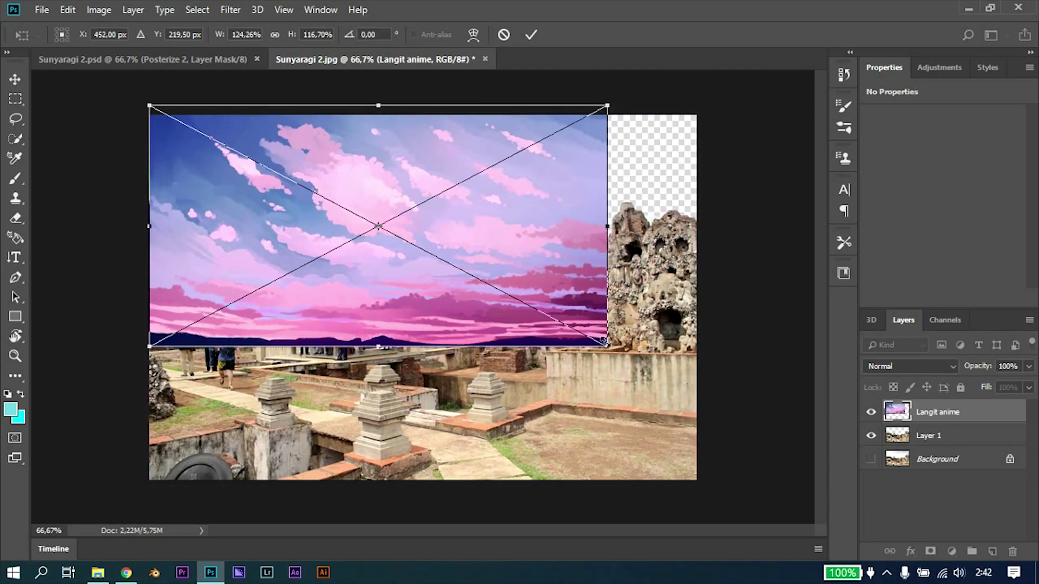
{"action": "left_click_drag", "start_coordinate": [607, 345], "coordinate": [711, 321]}
{"action": "left_click_drag", "start_coordinate": [605, 252], "coordinate": [628, 279]}
{"action": "left_click_drag", "start_coordinate": [712, 318], "coordinate": [712, 340]}
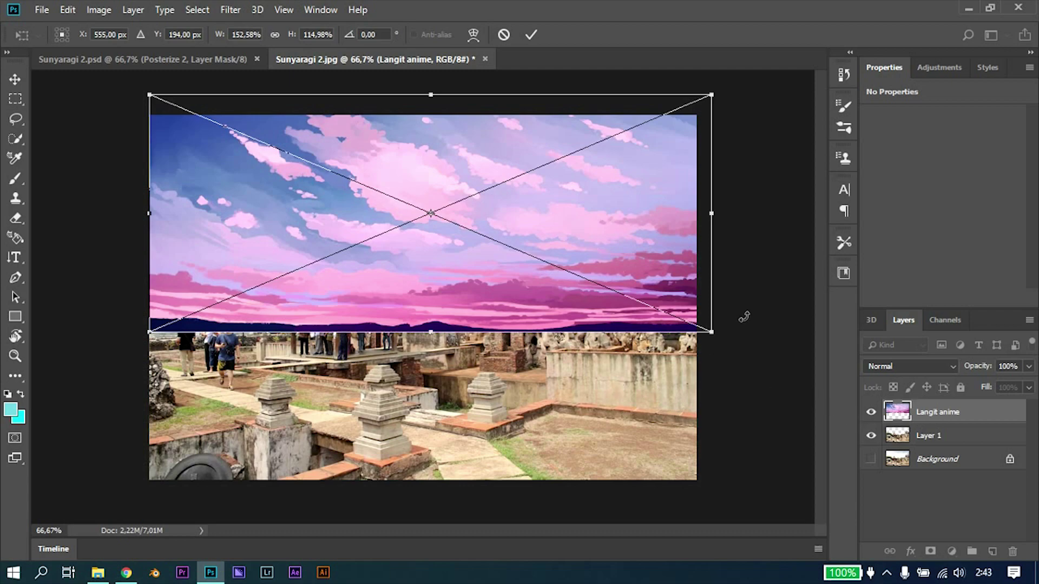
{"action": "key", "text": "Return"}
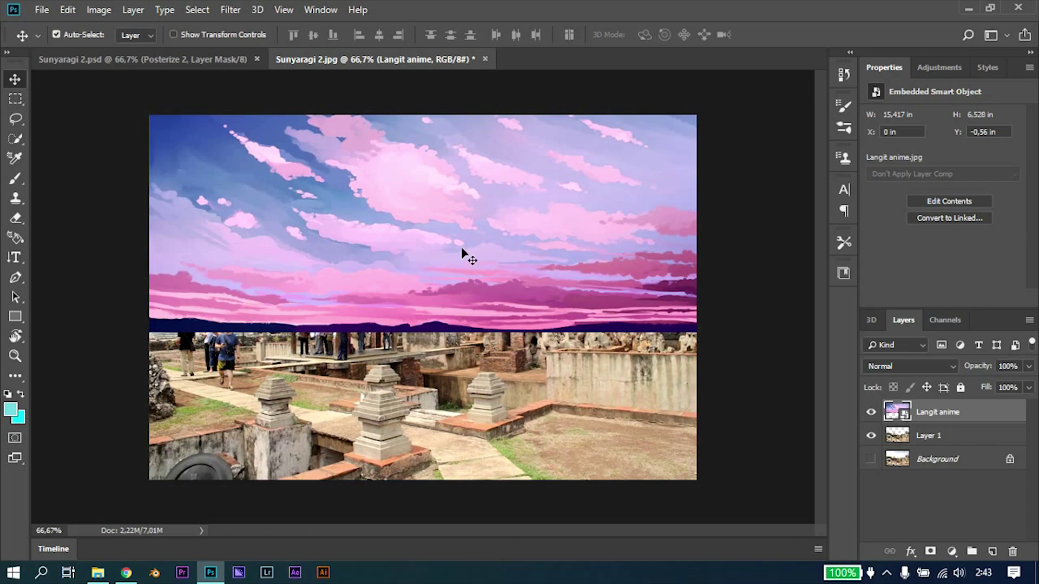
- Move the Langit anime layer below Layer 1 and shift the sky down until its upper edge meets the canvas edge
{"action": "left_click_drag", "start_coordinate": [410, 233], "coordinate": [410, 235]}
{"action": "left_click", "coordinate": [249, 403]}
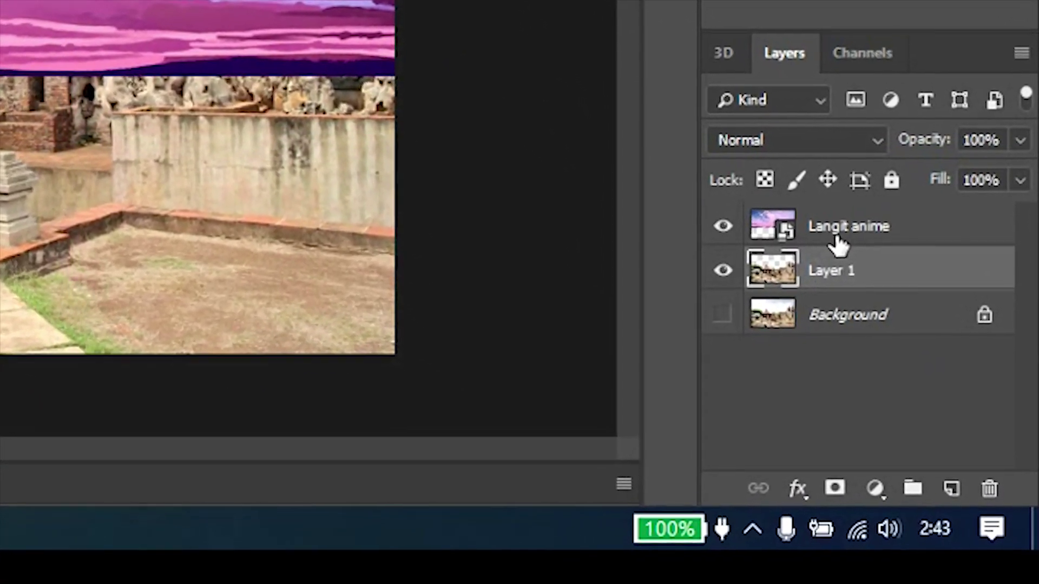
{"action": "left_click", "coordinate": [837, 240]}
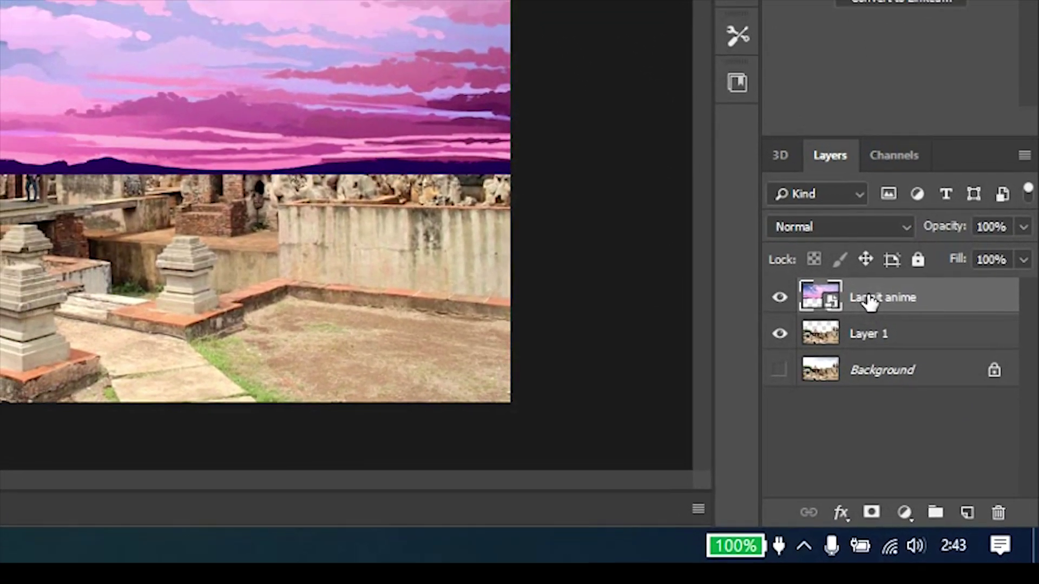
{"action": "left_click_drag", "start_coordinate": [868, 303], "coordinate": [865, 342]}
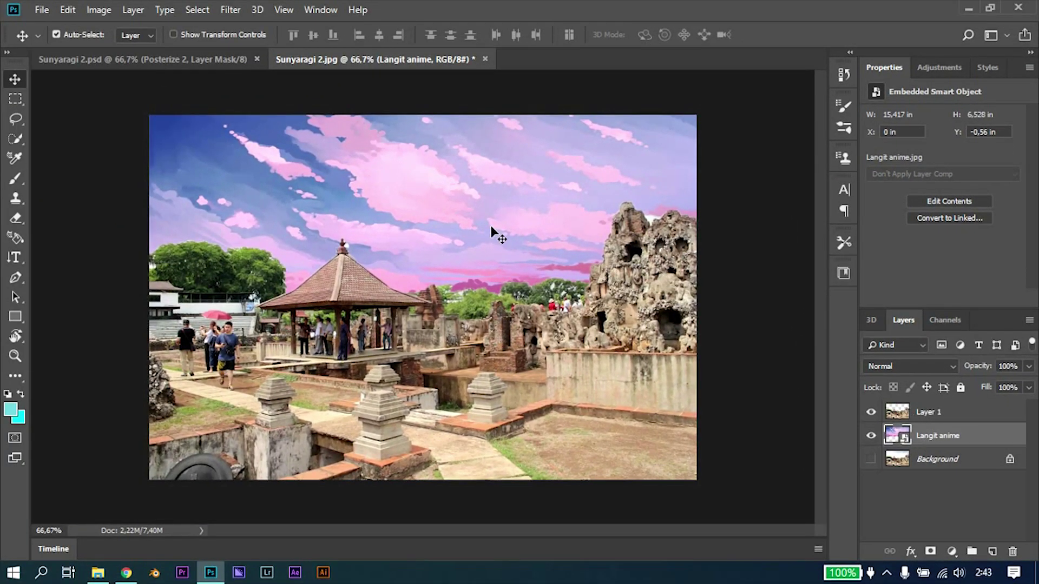
{"action": "left_click_drag", "start_coordinate": [489, 221], "coordinate": [504, 242]}
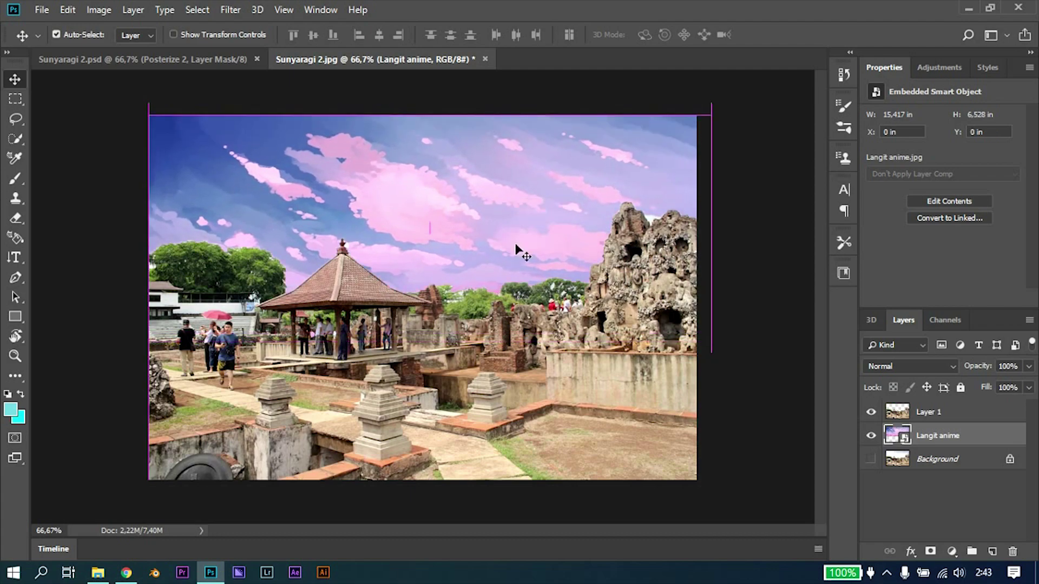
{"action": "left_click", "coordinate": [741, 223]}
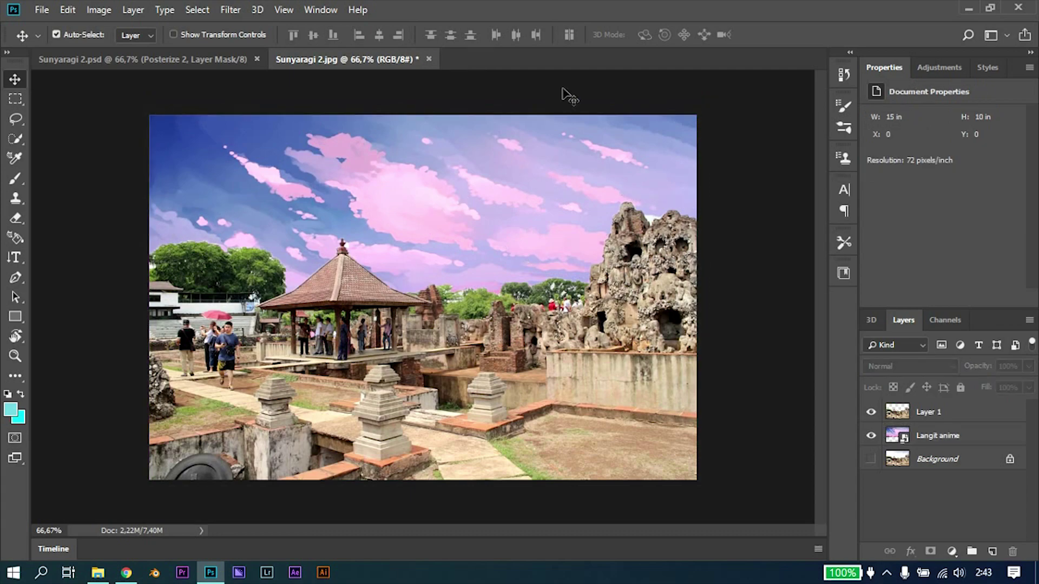
- Lock the Langit anime layer completely, make Layer 1 the active layer and toggle its visibility off and on
{"action": "left_click", "coordinate": [432, 146]}
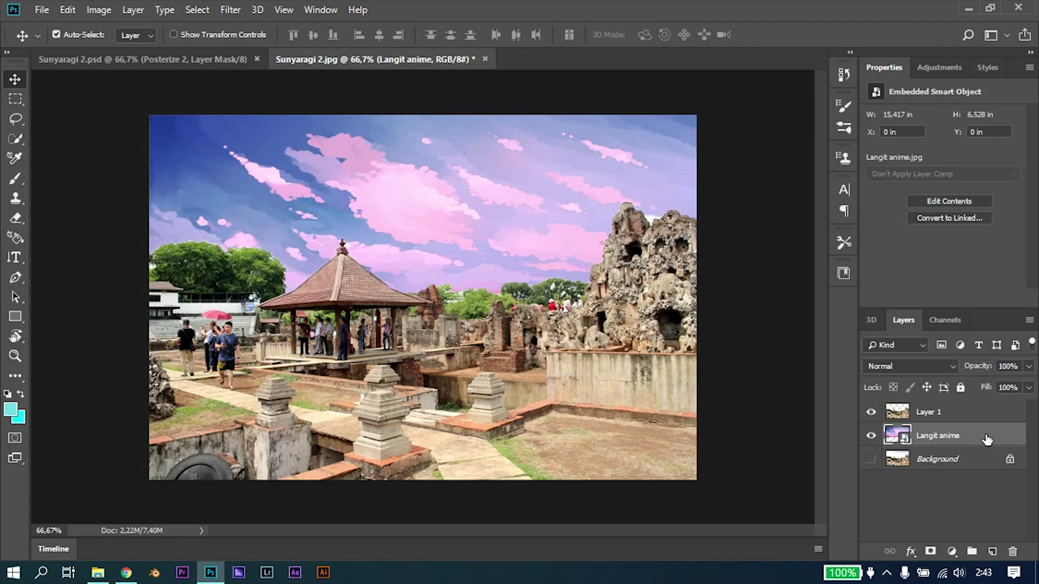
{"action": "left_click", "coordinate": [960, 388]}
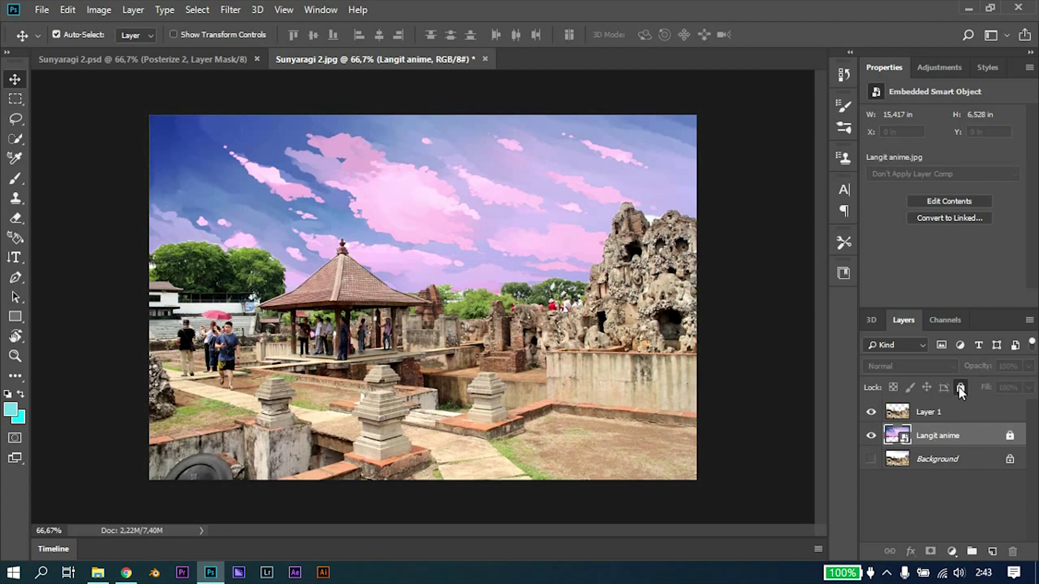
{"action": "left_click", "coordinate": [947, 418]}
{"action": "left_click", "coordinate": [871, 412]}
{"action": "left_click", "coordinate": [871, 412]}
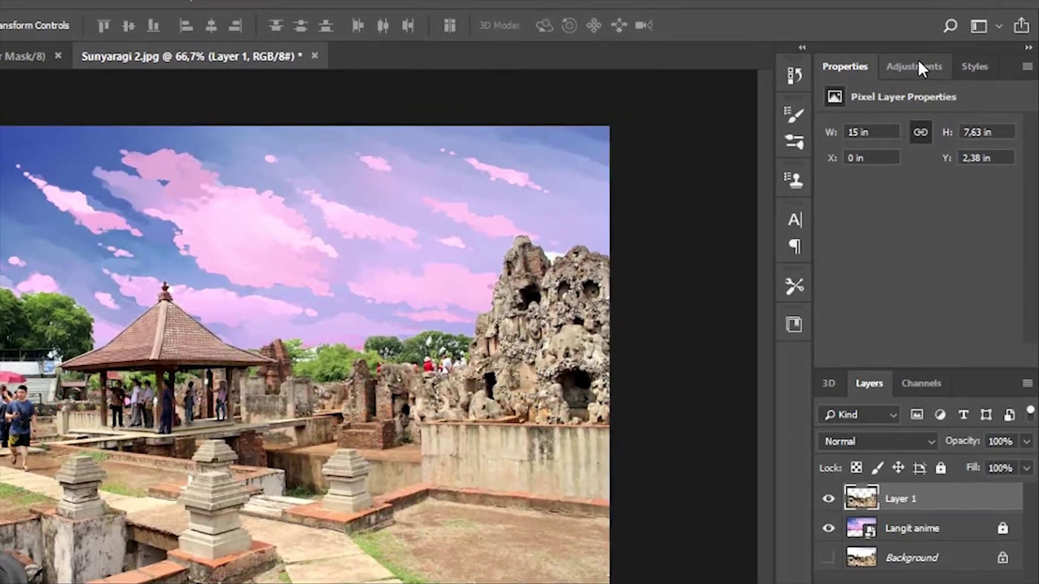
- Add a Hue/Saturation adjustment above Layer 1 and set the Master hue to -19, keeping saturation at 0
{"action": "left_click", "coordinate": [940, 66]}
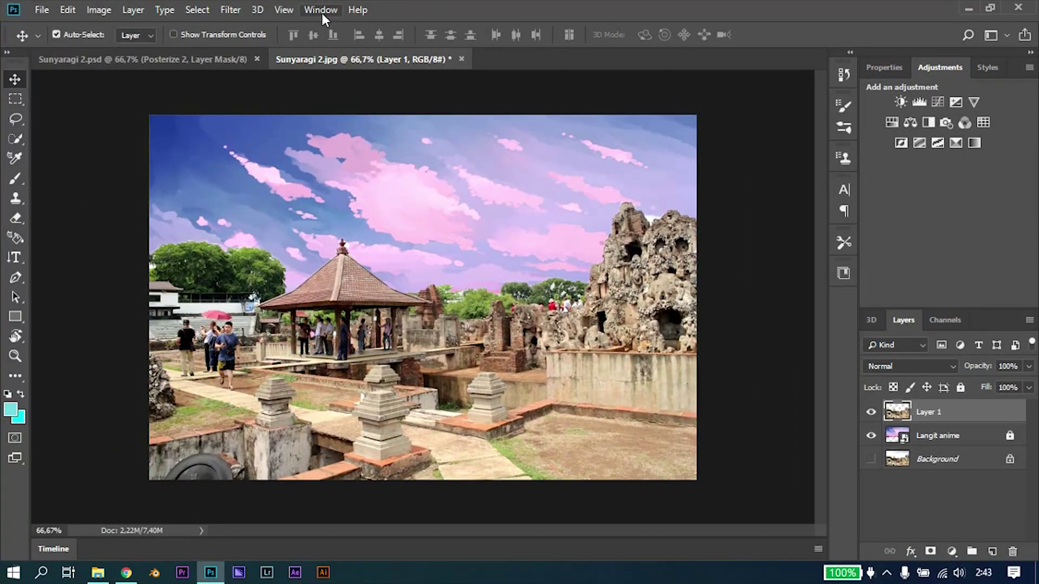
{"action": "left_click", "coordinate": [321, 11]}
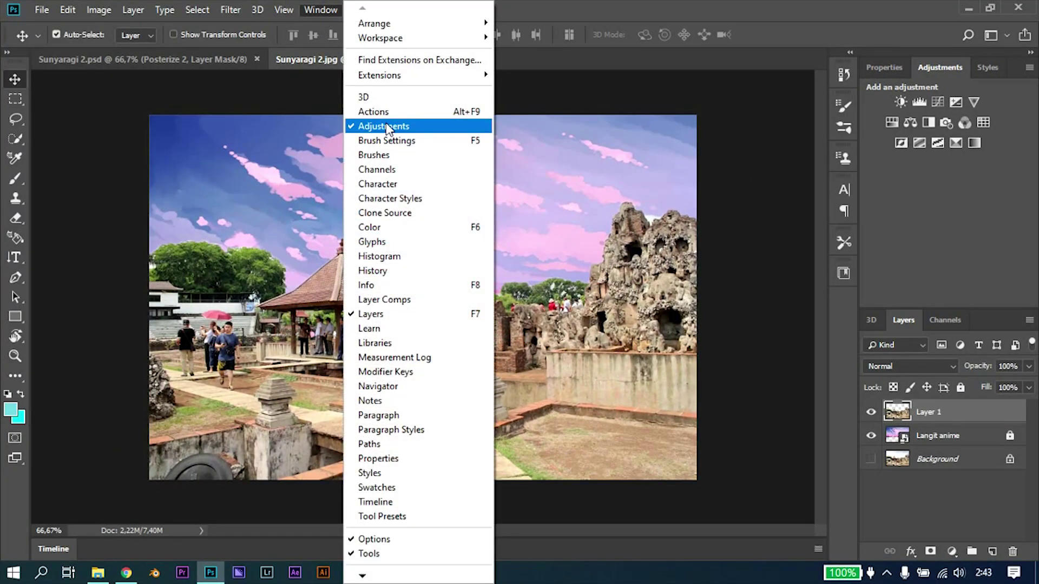
{"action": "left_click", "coordinate": [938, 182]}
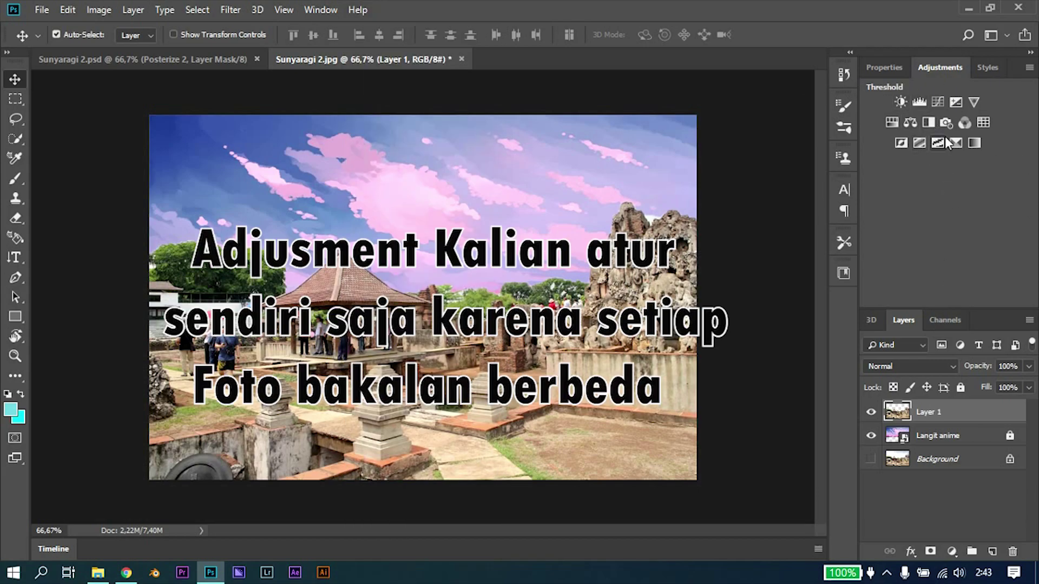
{"action": "left_click", "coordinate": [892, 122]}
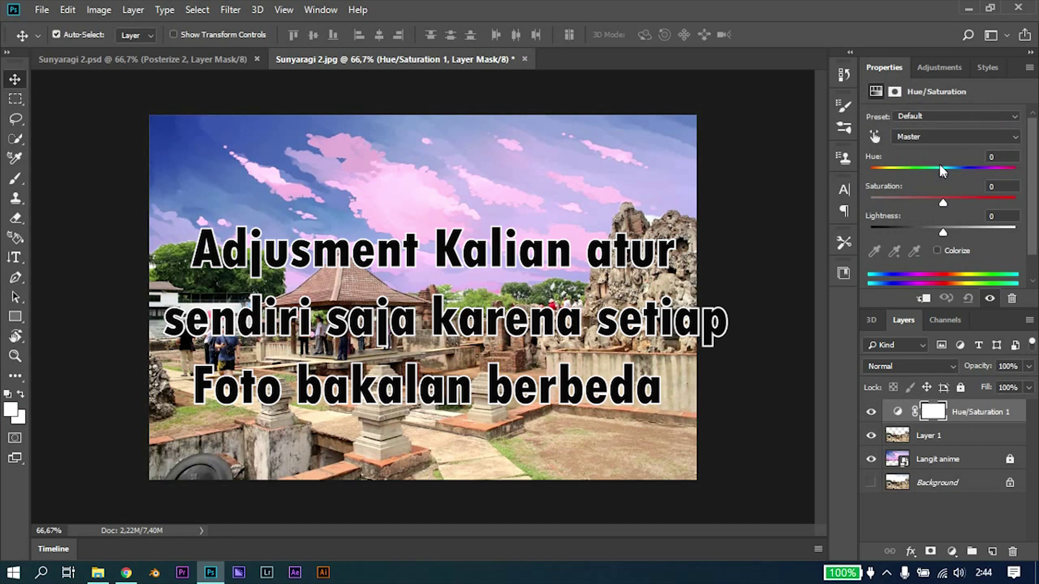
{"action": "left_click", "coordinate": [915, 137]}
{"action": "left_click", "coordinate": [903, 142]}
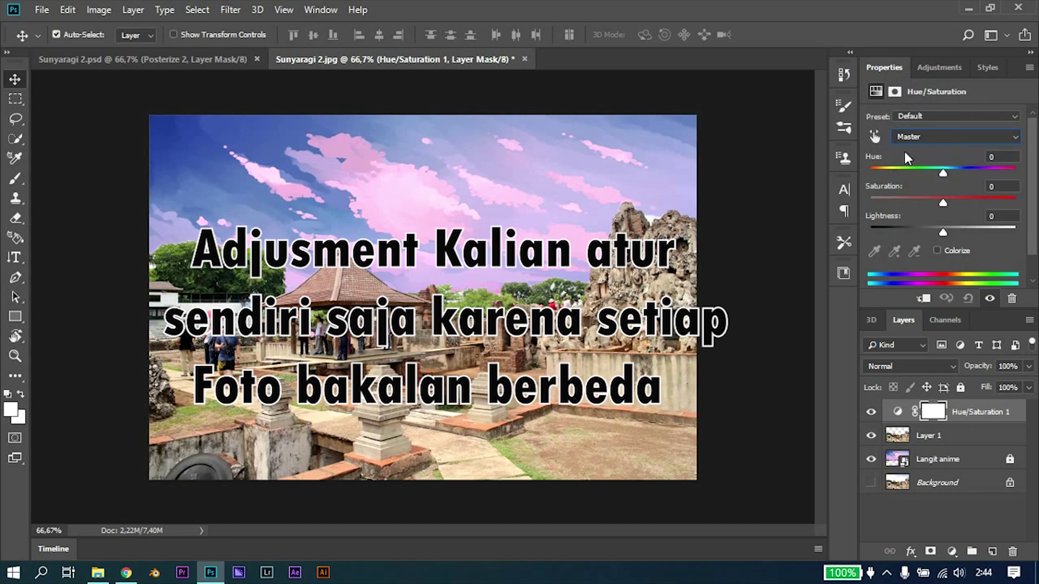
{"action": "mouse_move", "coordinate": [941, 174]}
{"action": "left_mouse_down"}
{"action": "mouse_move", "coordinate": [973, 180]}
{"action": "mouse_move", "coordinate": [931, 177]}
{"action": "left_mouse_up"}
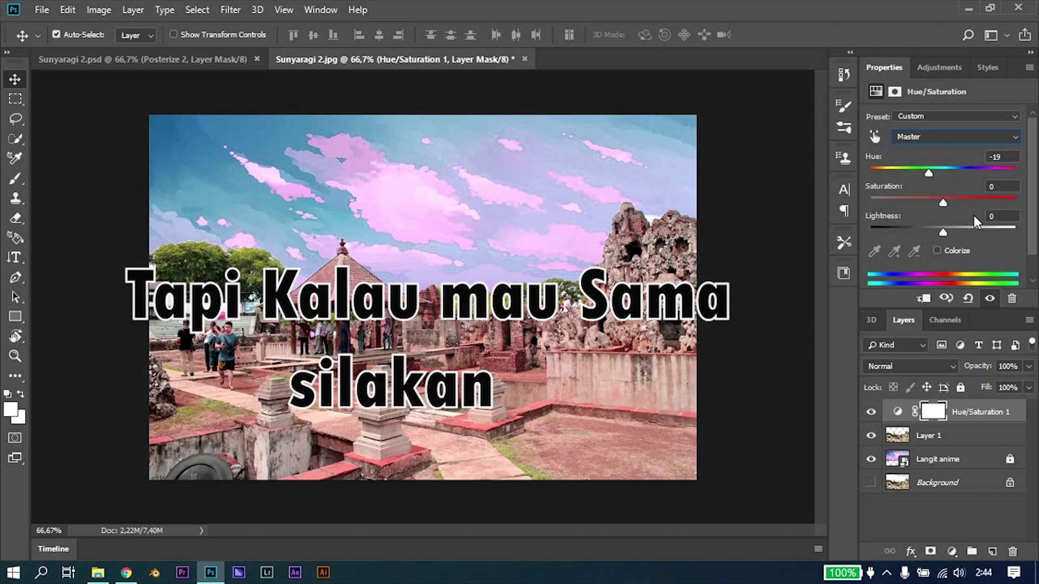
{"action": "left_click_drag", "start_coordinate": [970, 203], "coordinate": [944, 201]}
- Set the Reds hue to -2 in the Hue/Saturation adjustment
{"action": "left_click", "coordinate": [916, 136]}
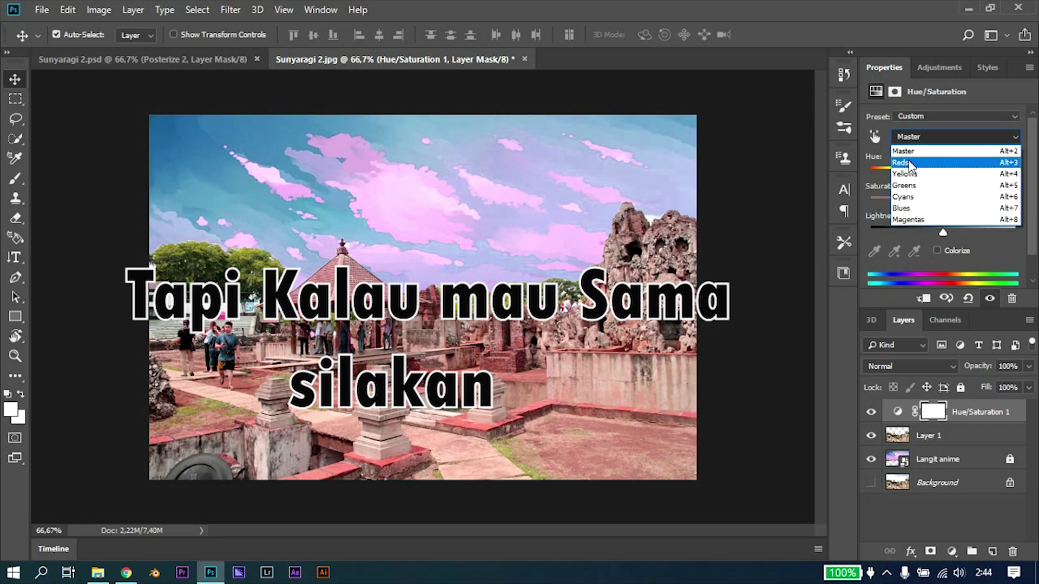
{"action": "left_click", "coordinate": [919, 150]}
{"action": "mouse_move", "coordinate": [944, 172]}
{"action": "left_mouse_down"}
{"action": "mouse_move", "coordinate": [963, 174]}
{"action": "mouse_move", "coordinate": [934, 177]}
{"action": "mouse_move", "coordinate": [968, 187]}
{"action": "mouse_move", "coordinate": [938, 177]}
{"action": "left_mouse_up"}
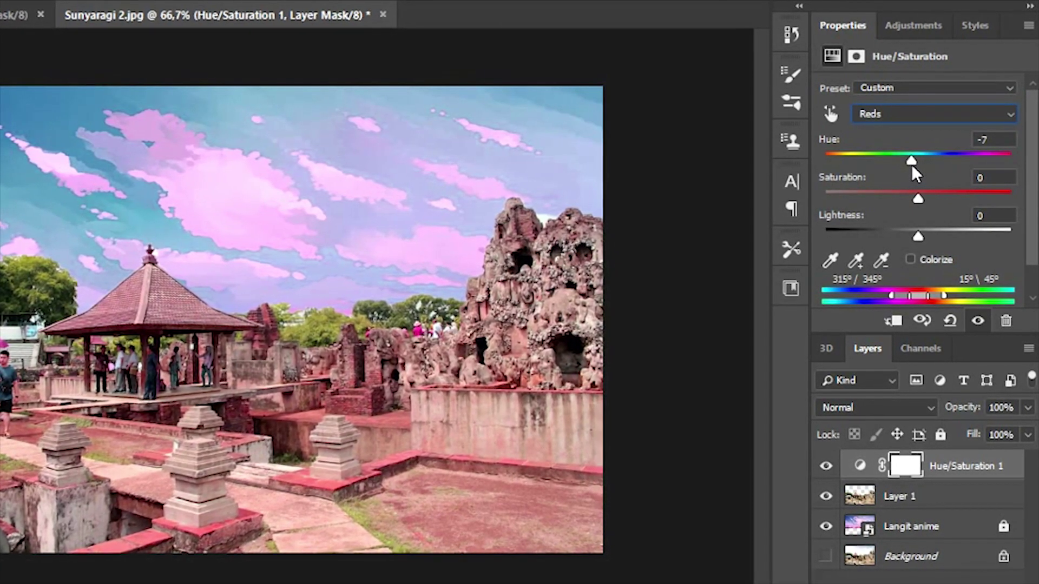
{"action": "left_click_drag", "start_coordinate": [909, 164], "coordinate": [914, 164]}
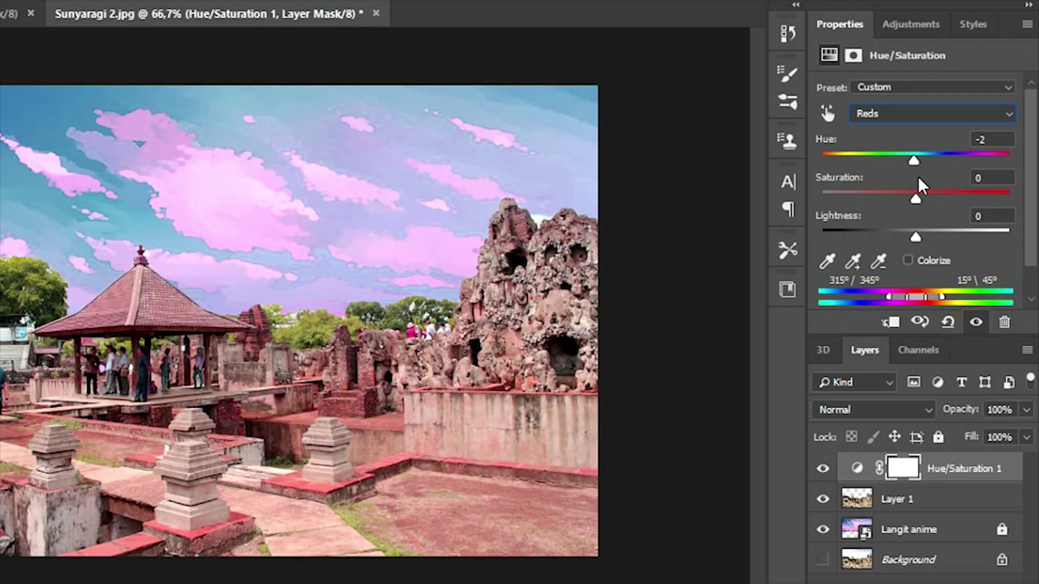
{"action": "left_click_drag", "start_coordinate": [914, 195], "coordinate": [920, 172]}
- Set the Yellows hue to +17 in the Hue/Saturation adjustment, raising the Yellows saturation moderately and the lightness slightly
{"action": "left_click", "coordinate": [924, 112]}
{"action": "left_click", "coordinate": [881, 161]}
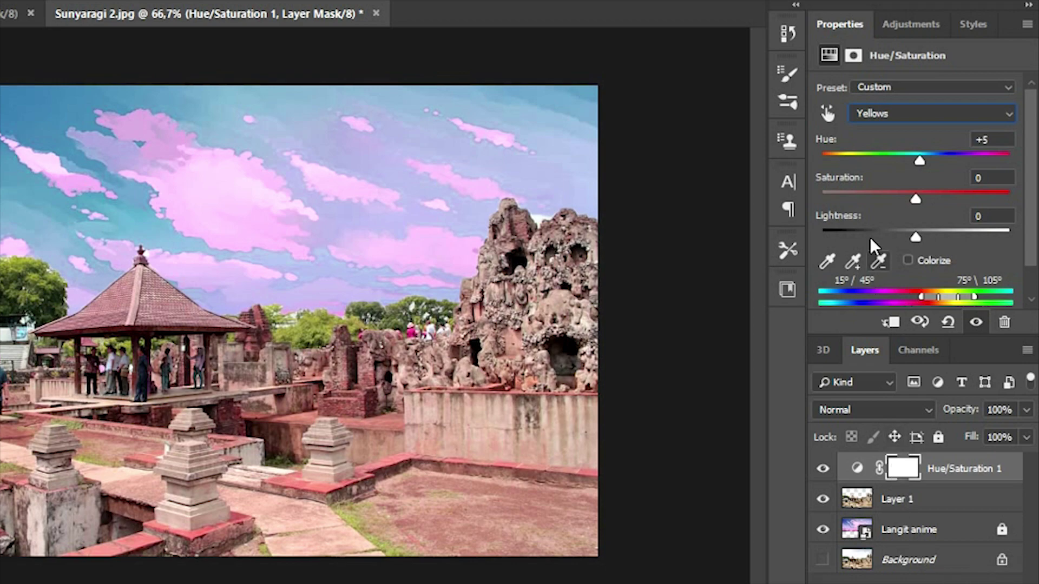
{"action": "mouse_move", "coordinate": [918, 160]}
{"action": "left_mouse_down"}
{"action": "mouse_move", "coordinate": [899, 161]}
{"action": "mouse_move", "coordinate": [931, 161]}
{"action": "left_mouse_up"}
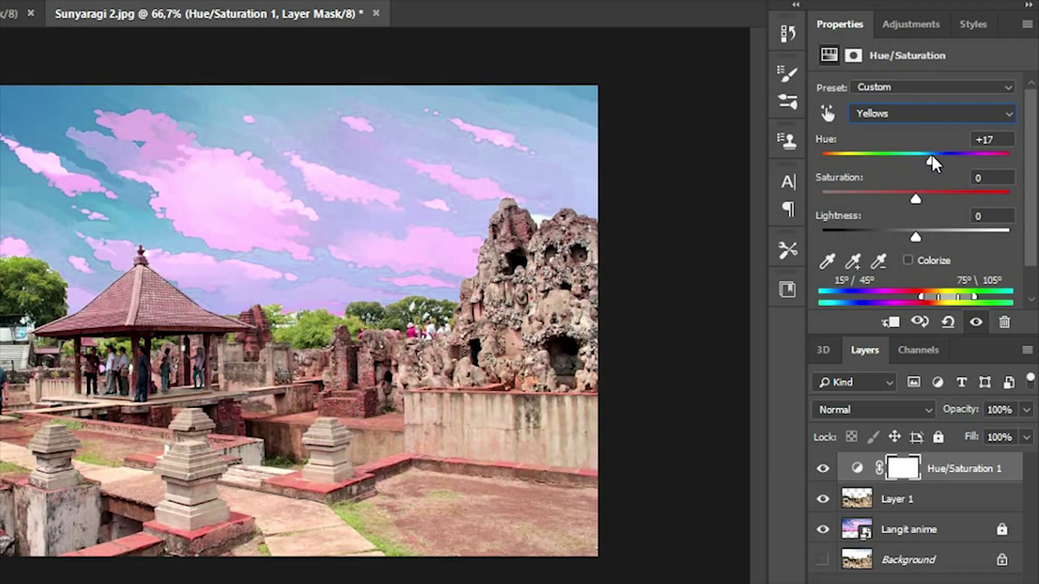
{"action": "left_click_drag", "start_coordinate": [916, 198], "coordinate": [956, 200]}
{"action": "mouse_move", "coordinate": [922, 239]}
{"action": "left_mouse_down"}
{"action": "mouse_move", "coordinate": [951, 235]}
{"action": "mouse_move", "coordinate": [869, 233]}
{"action": "mouse_move", "coordinate": [952, 234]}
{"action": "mouse_move", "coordinate": [924, 232]}
{"action": "left_mouse_up"}
- Set the Greens to hue +100, saturation -1 and lightness -70 in the Hue/Saturation adjustment
{"action": "left_click", "coordinate": [888, 115]}
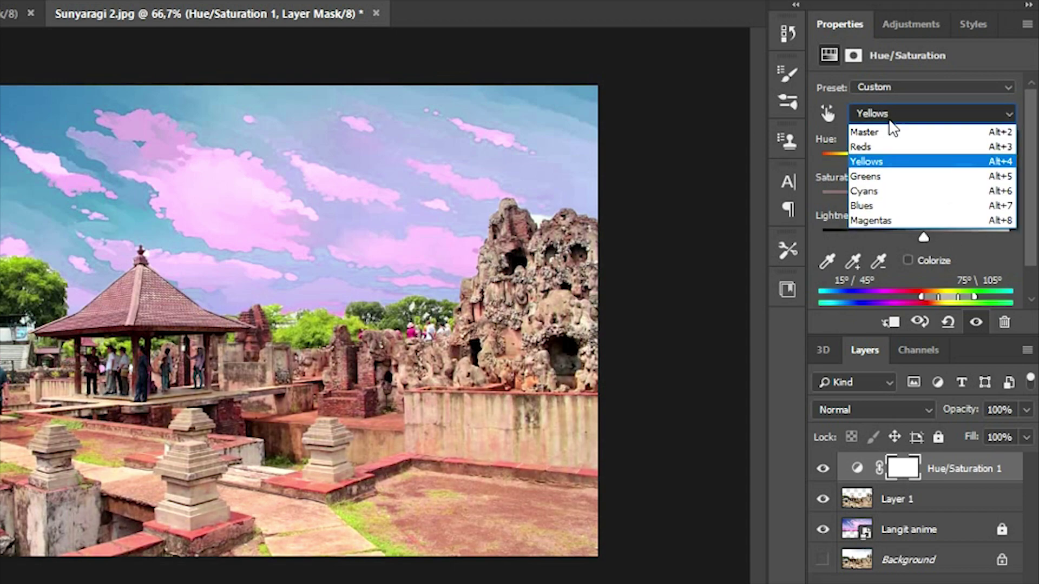
{"action": "left_click", "coordinate": [865, 173]}
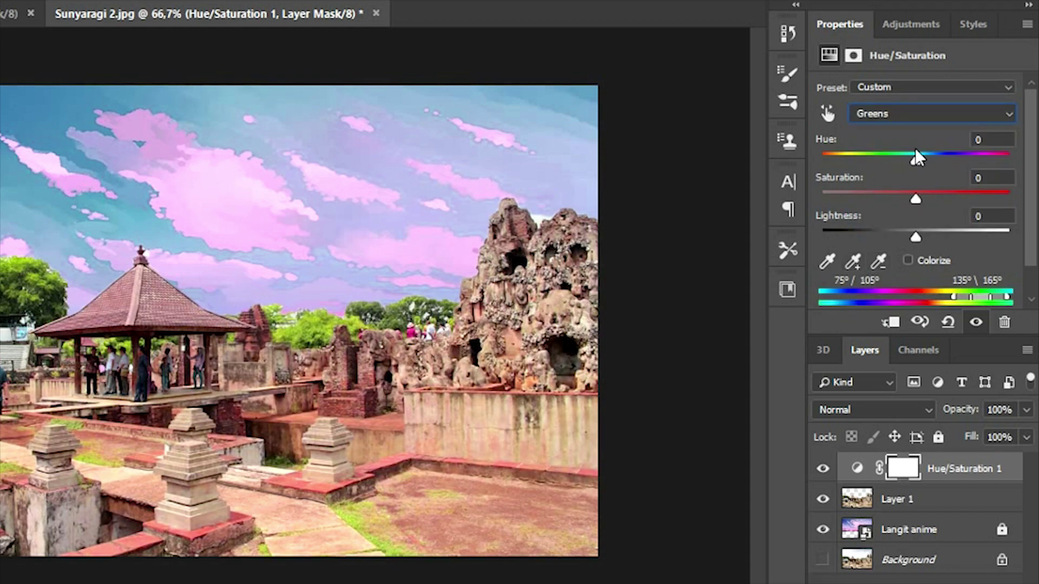
{"action": "left_click_drag", "start_coordinate": [917, 159], "coordinate": [980, 169]}
{"action": "mouse_move", "coordinate": [924, 196]}
{"action": "left_mouse_down"}
{"action": "mouse_move", "coordinate": [993, 193]}
{"action": "mouse_move", "coordinate": [885, 193]}
{"action": "mouse_move", "coordinate": [914, 195]}
{"action": "left_mouse_up"}
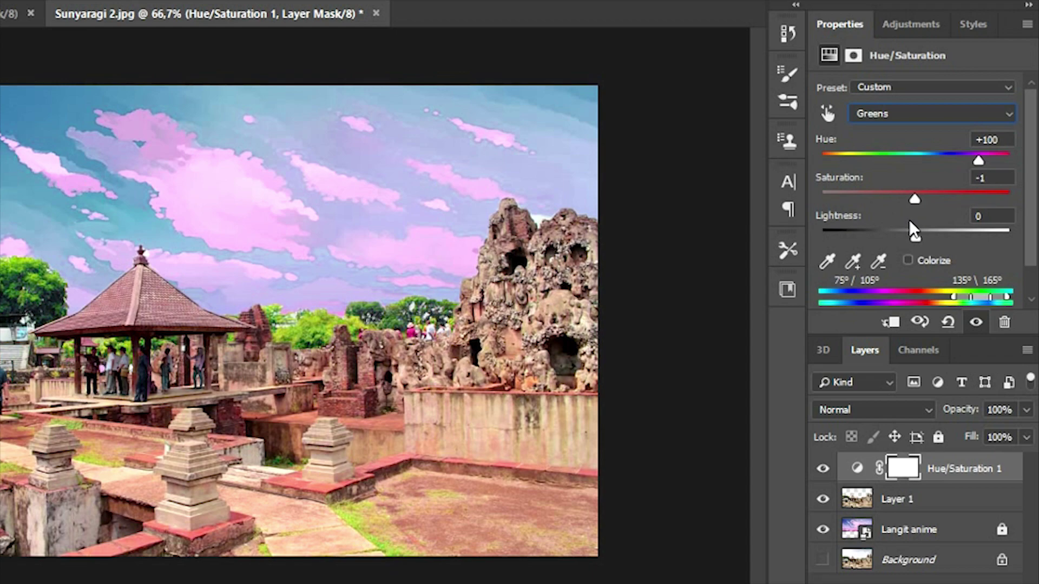
{"action": "left_click_drag", "start_coordinate": [929, 236], "coordinate": [849, 240]}
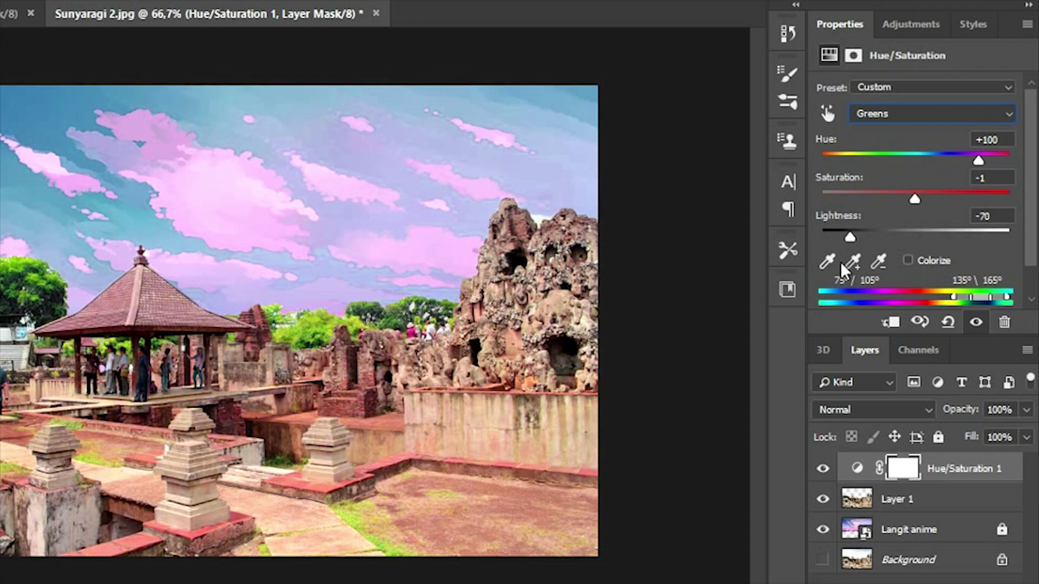
- Try a Blues hue of +20 in the Hue/Saturation adjustment and undo that change
{"action": "left_click", "coordinate": [874, 113]}
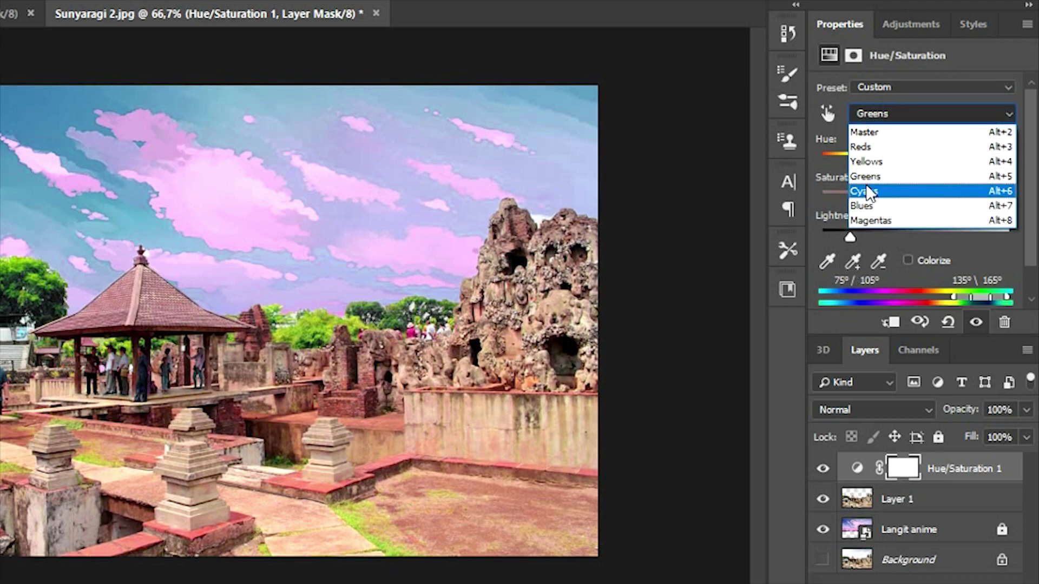
{"action": "left_click", "coordinate": [870, 207]}
{"action": "mouse_move", "coordinate": [916, 161]}
{"action": "left_mouse_down"}
{"action": "mouse_move", "coordinate": [968, 163]}
{"action": "mouse_move", "coordinate": [895, 161]}
{"action": "mouse_move", "coordinate": [934, 161]}
{"action": "left_mouse_up"}
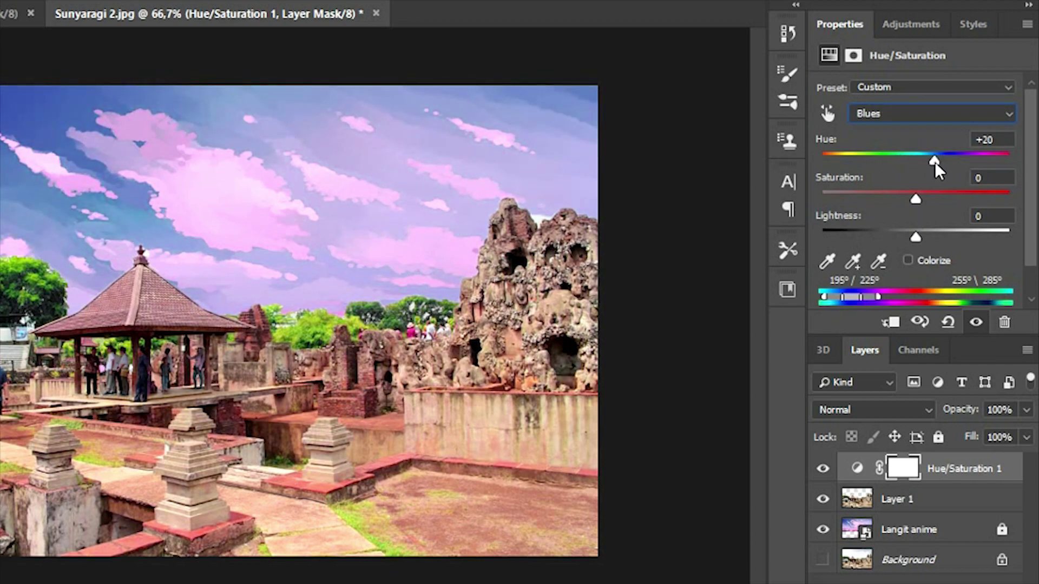
{"action": "key", "text": "ctrl+z"}
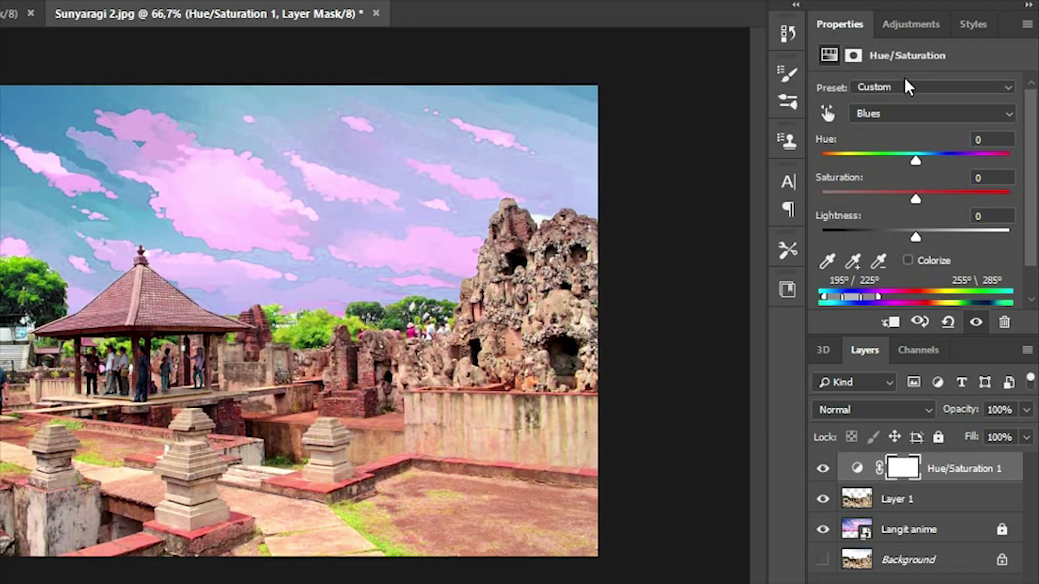
- Add a Brightness/Contrast adjustment above Hue/Saturation 1 with brightness 12 and contrast -50
{"action": "left_click", "coordinate": [896, 26]}
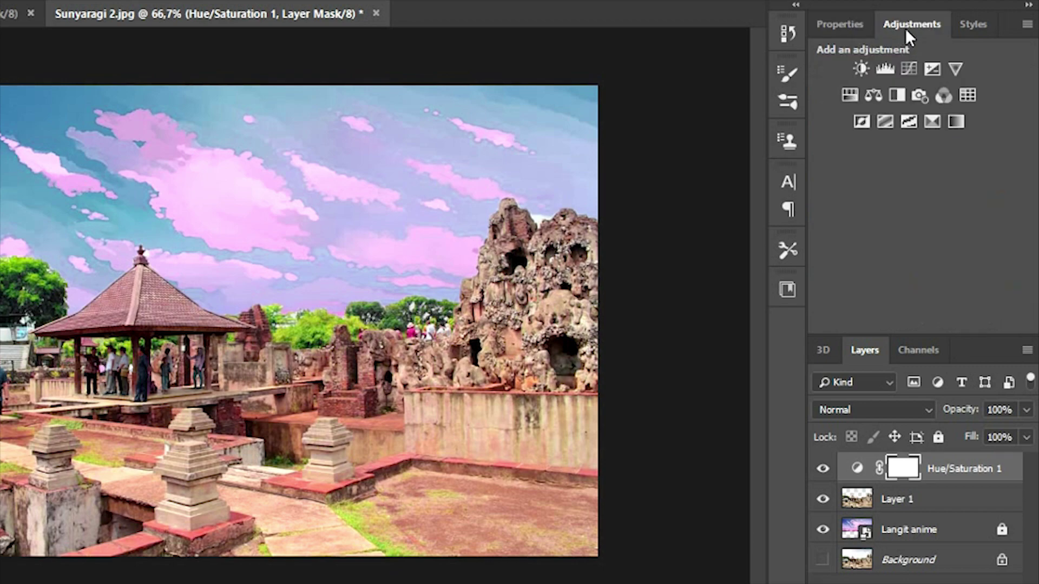
{"action": "left_click", "coordinate": [862, 68]}
{"action": "mouse_move", "coordinate": [917, 138]}
{"action": "left_mouse_down"}
{"action": "mouse_move", "coordinate": [938, 137]}
{"action": "mouse_move", "coordinate": [907, 136]}
{"action": "left_mouse_up"}
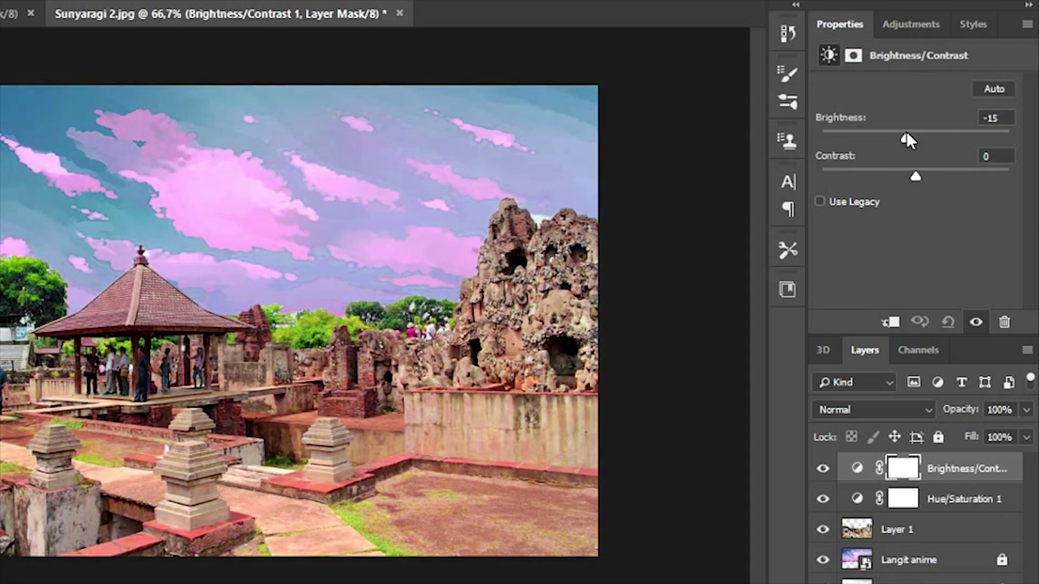
{"action": "left_click_drag", "start_coordinate": [915, 177], "coordinate": [804, 198]}
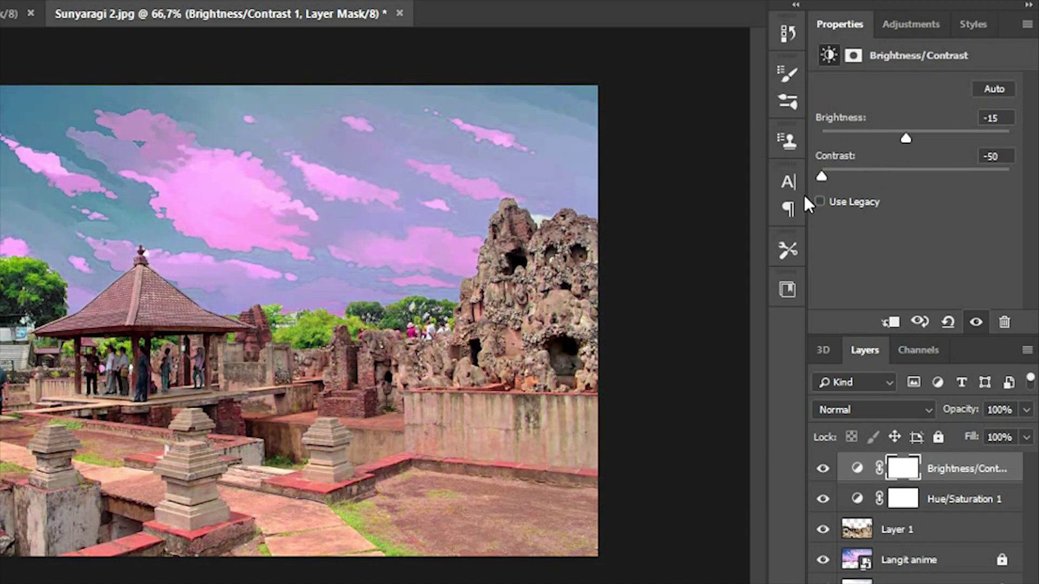
{"action": "mouse_move", "coordinate": [923, 137]}
{"action": "left_mouse_down"}
{"action": "mouse_move", "coordinate": [936, 138]}
{"action": "mouse_move", "coordinate": [900, 137]}
{"action": "mouse_move", "coordinate": [924, 138]}
{"action": "left_mouse_up"}
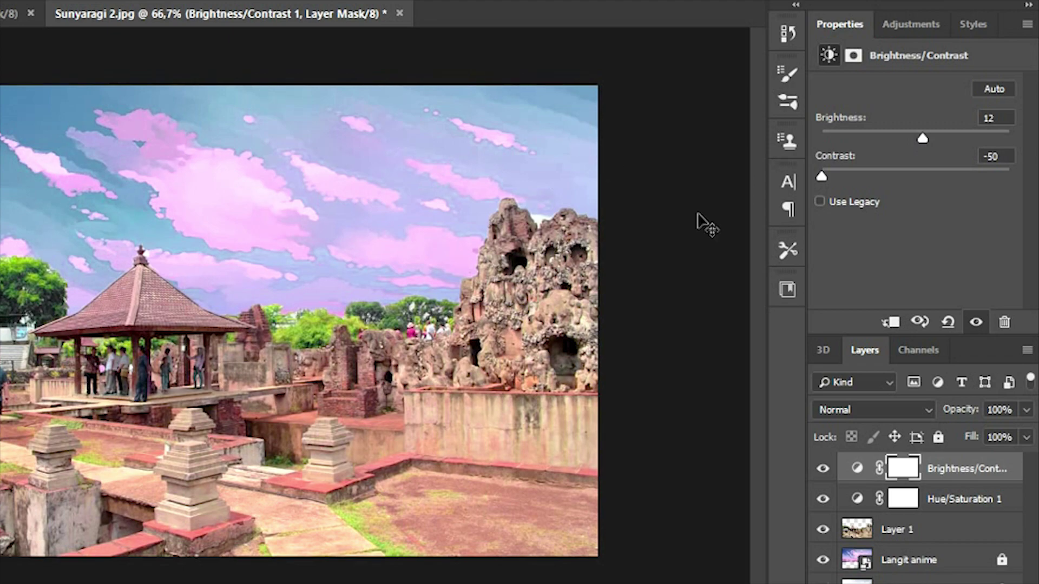
- Add a Posterize adjustment above the Brightness/Contrast layer and set its levels to 25
{"action": "left_click", "coordinate": [897, 27]}
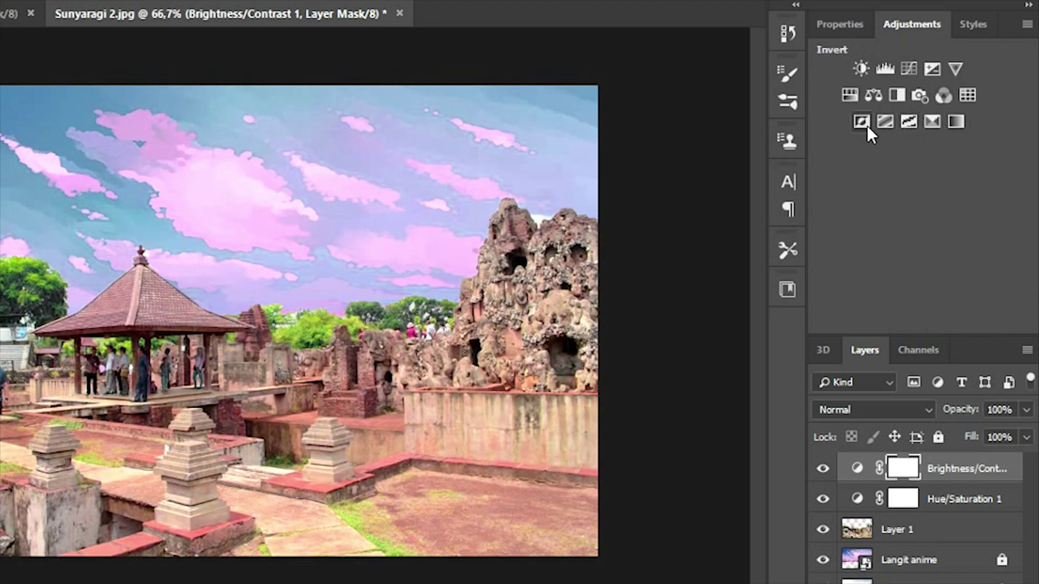
{"action": "left_click", "coordinate": [885, 122]}
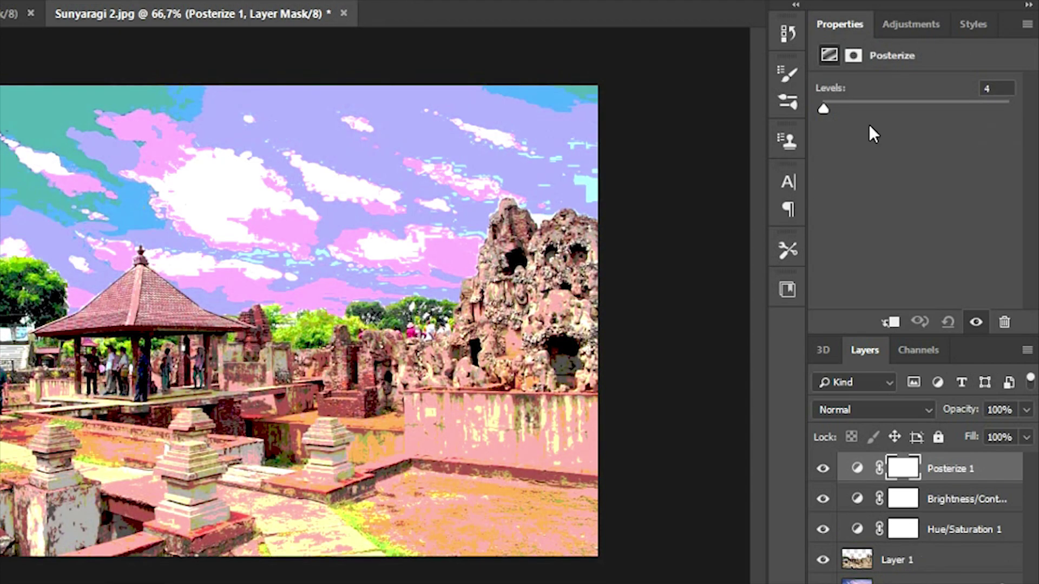
{"action": "left_click_drag", "start_coordinate": [817, 108], "coordinate": [842, 111]}
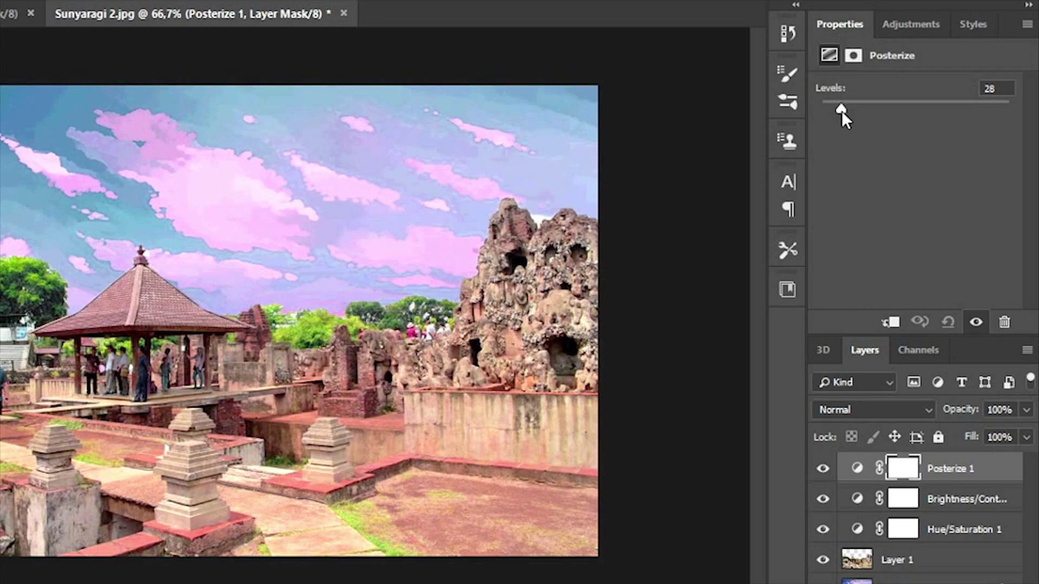
{"action": "left_click_drag", "start_coordinate": [842, 111], "coordinate": [839, 109]}
{"action": "left_click", "coordinate": [990, 88]}
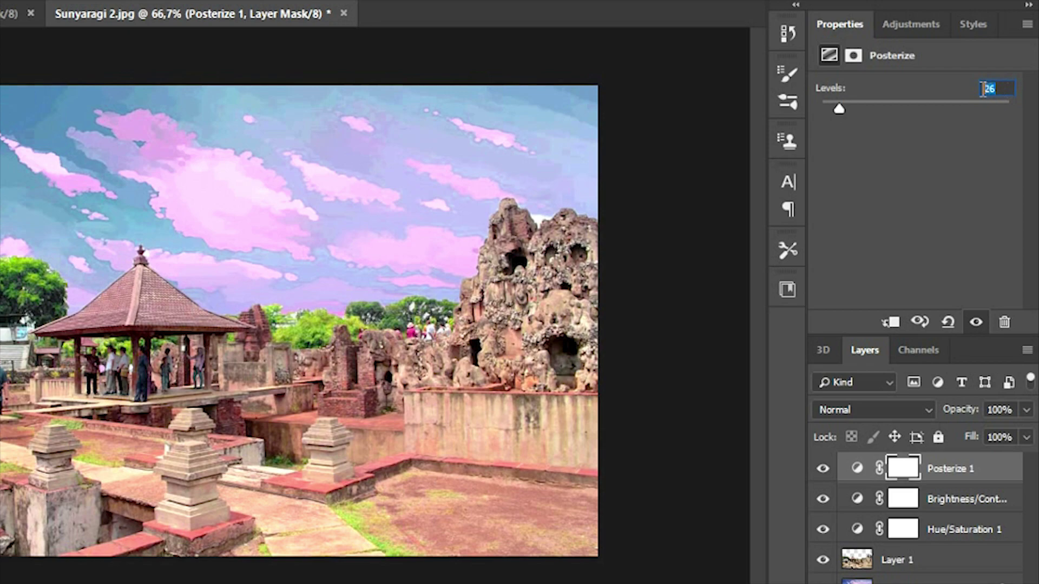
{"action": "type", "text": "25"}
- Add a Selective Color adjustment above Posterize 1 and set Reds to cyan -20%, magenta +20%, yellow +1% and black -20%
{"action": "left_click", "coordinate": [908, 20]}
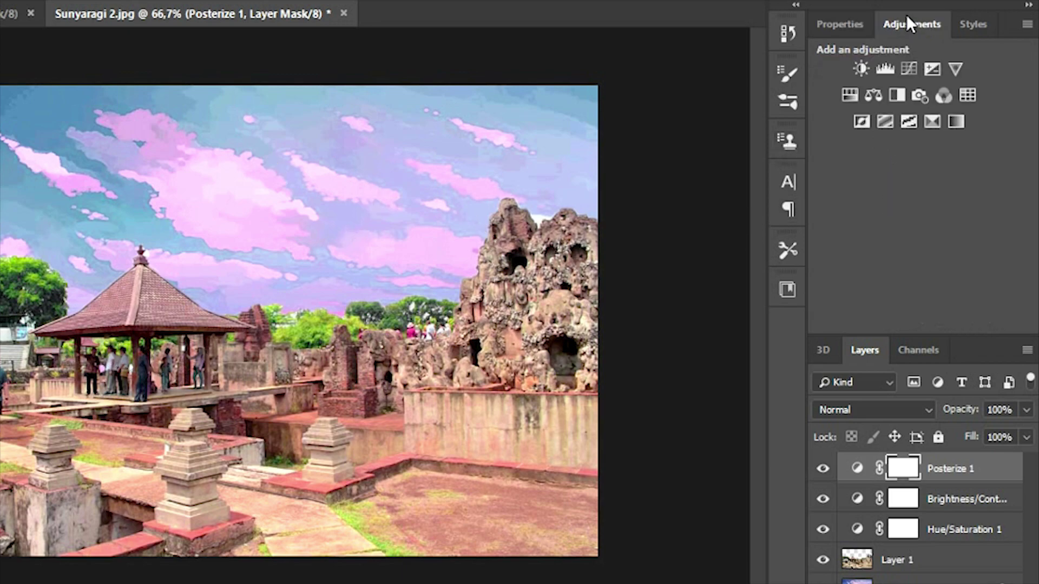
{"action": "left_click", "coordinate": [930, 119]}
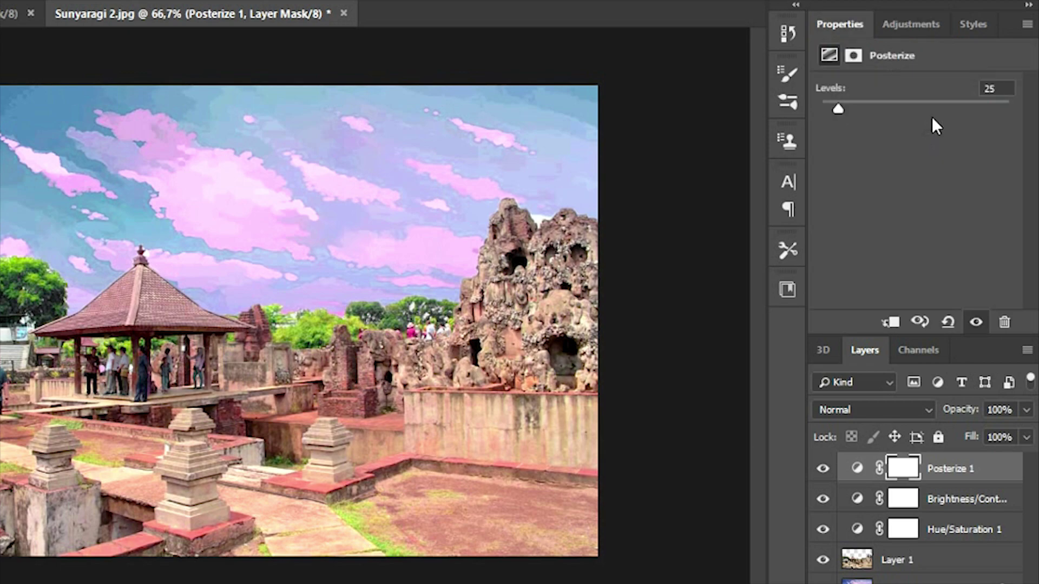
{"action": "left_click", "coordinate": [891, 109]}
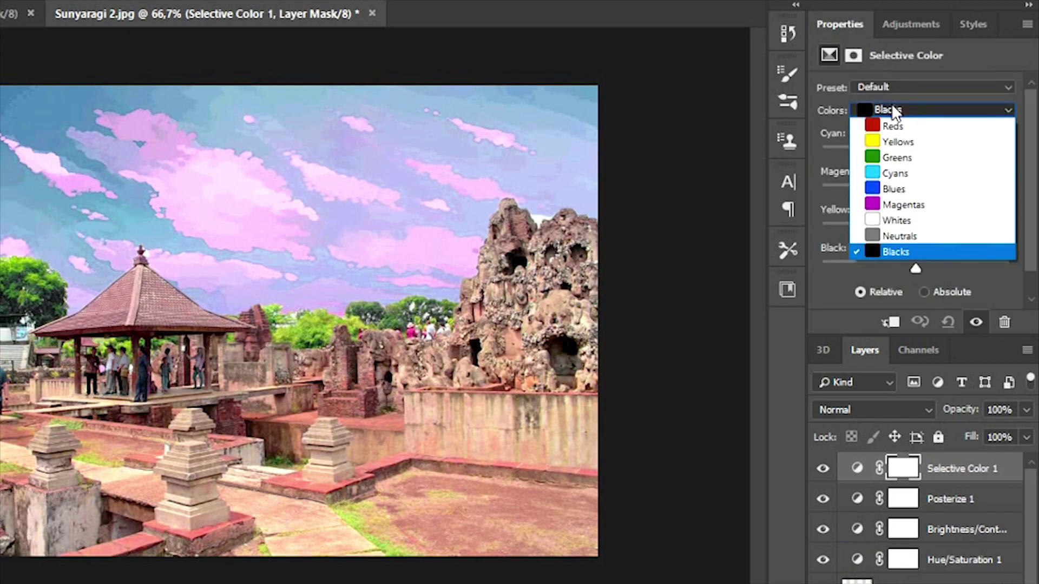
{"action": "left_click", "coordinate": [893, 126]}
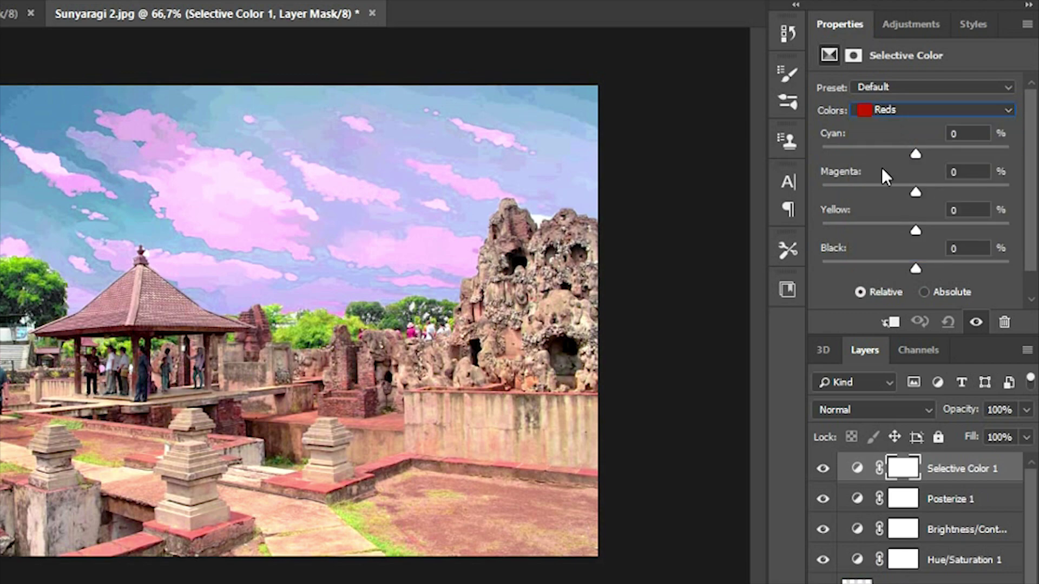
{"action": "mouse_move", "coordinate": [915, 154]}
{"action": "left_mouse_down"}
{"action": "mouse_move", "coordinate": [1006, 156]}
{"action": "mouse_move", "coordinate": [820, 158]}
{"action": "mouse_move", "coordinate": [1025, 164]}
{"action": "mouse_move", "coordinate": [896, 157]}
{"action": "left_mouse_up"}
{"action": "mouse_move", "coordinate": [917, 190]}
{"action": "left_mouse_down"}
{"action": "mouse_move", "coordinate": [1012, 183]}
{"action": "mouse_move", "coordinate": [862, 189]}
{"action": "mouse_move", "coordinate": [952, 196]}
{"action": "mouse_move", "coordinate": [936, 191]}
{"action": "left_mouse_up"}
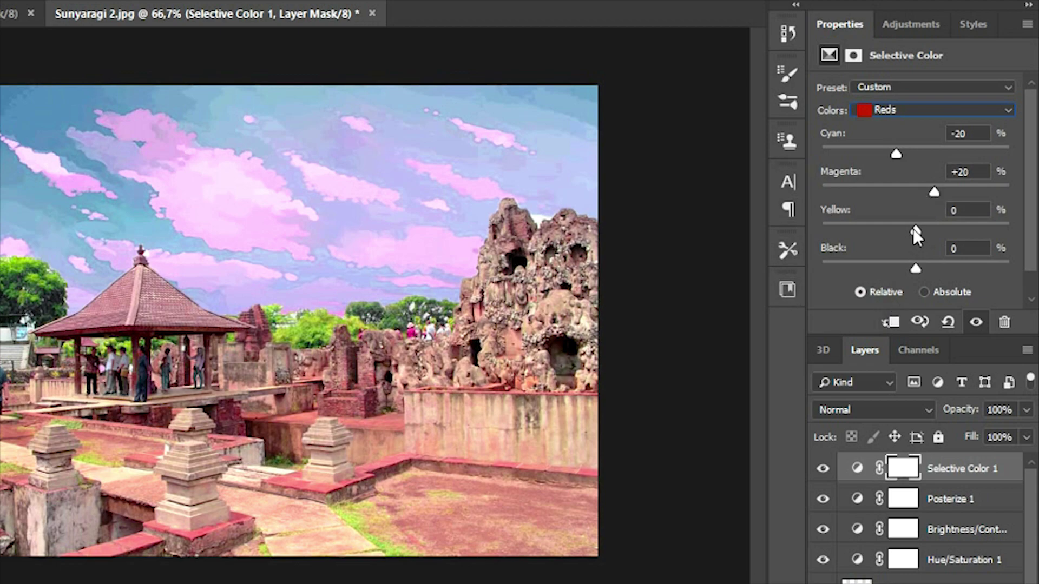
{"action": "mouse_move", "coordinate": [915, 233]}
{"action": "left_mouse_down"}
{"action": "mouse_move", "coordinate": [988, 235]}
{"action": "mouse_move", "coordinate": [886, 236]}
{"action": "mouse_move", "coordinate": [923, 238]}
{"action": "mouse_move", "coordinate": [921, 246]}
{"action": "left_mouse_up"}
{"action": "left_click_drag", "start_coordinate": [917, 268], "coordinate": [896, 278]}
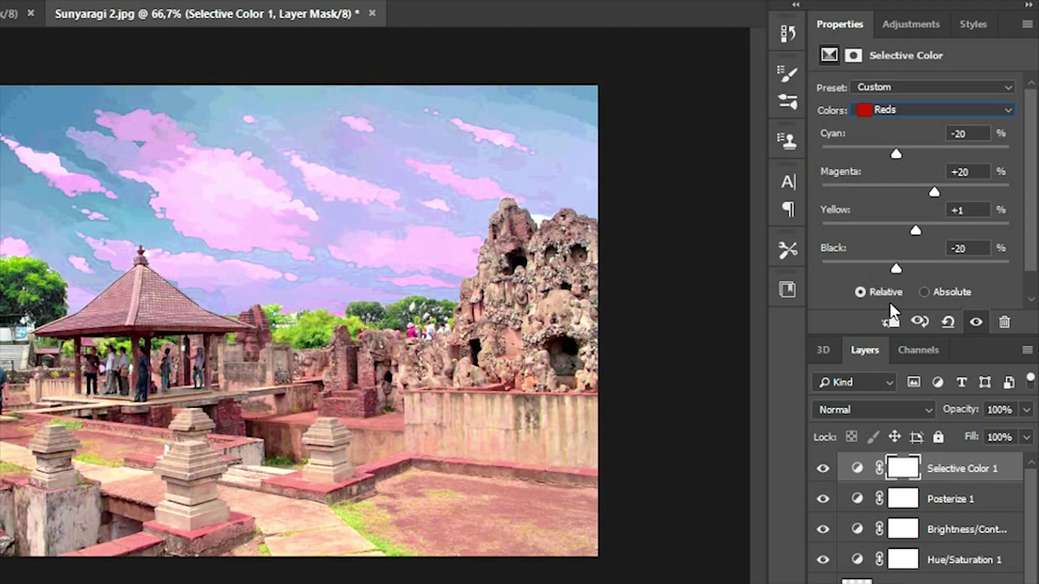
- Set the Yellows in the Selective Color adjustment to cyan -60%, magenta +15%, yellow -10% and black -10%
{"action": "left_click", "coordinate": [899, 110]}
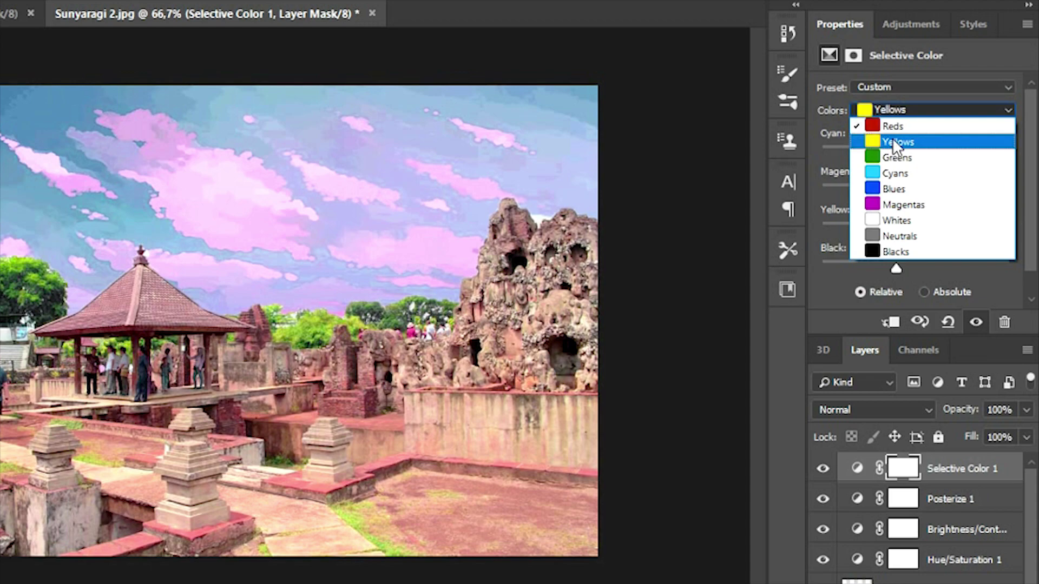
{"action": "left_click", "coordinate": [894, 142]}
{"action": "left_click_drag", "start_coordinate": [915, 155], "coordinate": [850, 161]}
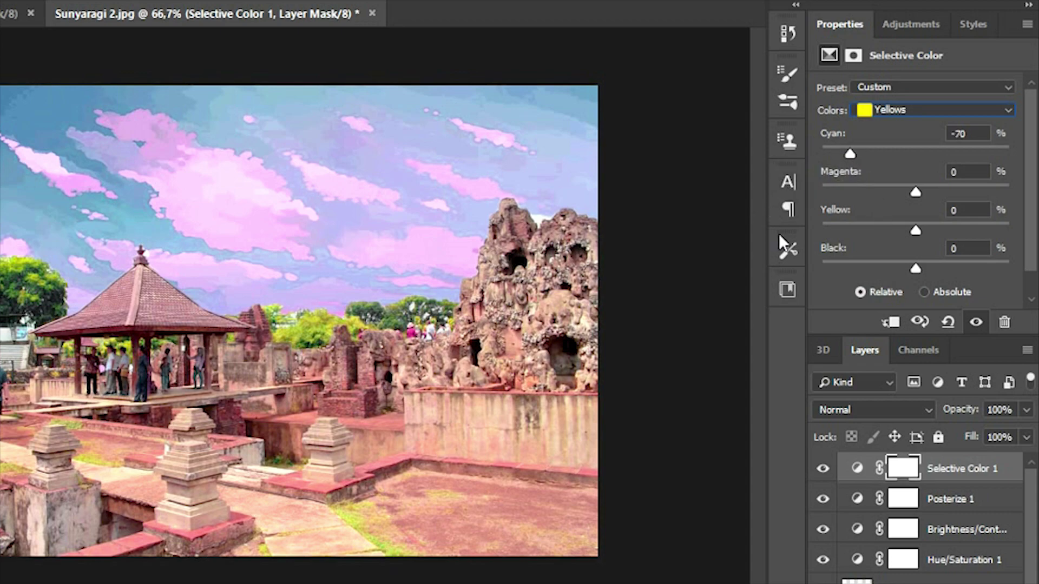
{"action": "left_click_drag", "start_coordinate": [856, 154], "coordinate": [859, 154]}
{"action": "mouse_move", "coordinate": [914, 192]}
{"action": "left_mouse_down"}
{"action": "mouse_move", "coordinate": [982, 193]}
{"action": "mouse_move", "coordinate": [853, 192]}
{"action": "mouse_move", "coordinate": [847, 206]}
{"action": "mouse_move", "coordinate": [936, 208]}
{"action": "mouse_move", "coordinate": [930, 190]}
{"action": "left_mouse_up"}
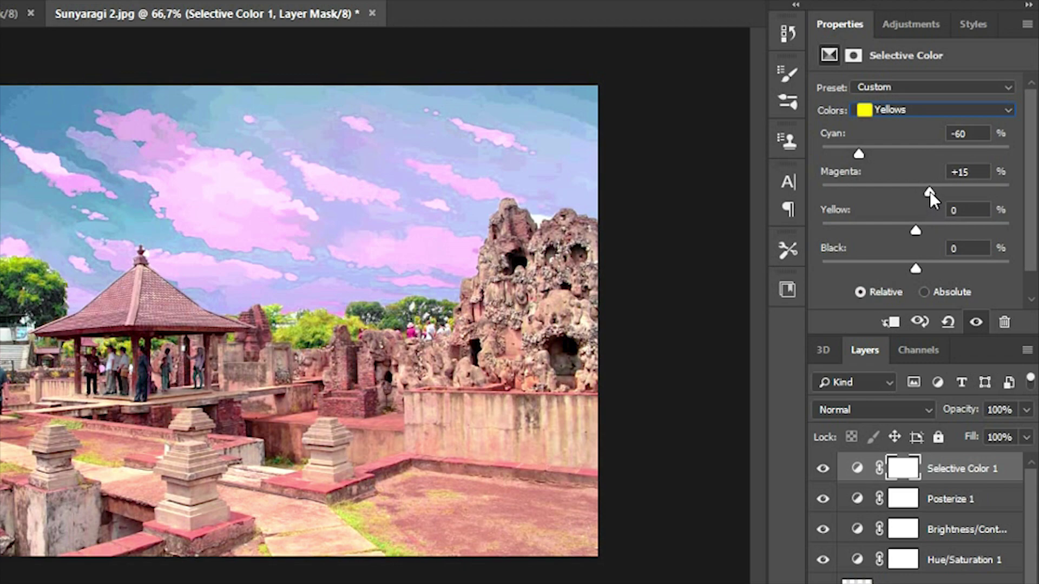
{"action": "left_click_drag", "start_coordinate": [915, 230], "coordinate": [867, 222]}
{"action": "left_click_drag", "start_coordinate": [940, 223], "coordinate": [906, 222]}
{"action": "mouse_move", "coordinate": [915, 266]}
{"action": "left_mouse_down"}
{"action": "mouse_move", "coordinate": [976, 266]}
{"action": "mouse_move", "coordinate": [845, 265]}
{"action": "mouse_move", "coordinate": [898, 269]}
{"action": "left_mouse_up"}
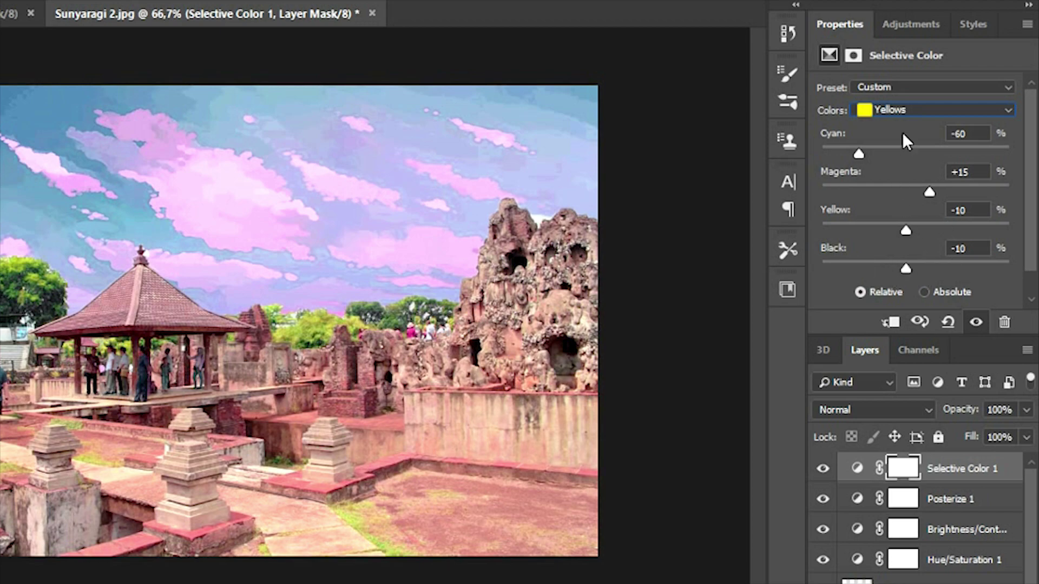
- Set the Greens in the Selective Color adjustment to cyan +72% and magenta -100%
{"action": "left_click", "coordinate": [889, 105]}
{"action": "left_click", "coordinate": [888, 155]}
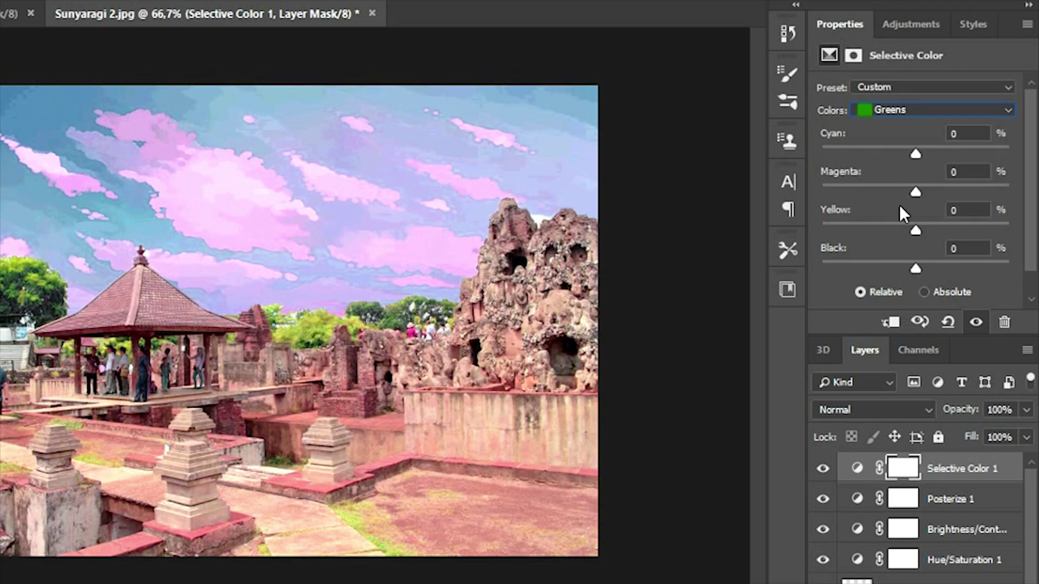
{"action": "mouse_move", "coordinate": [914, 157]}
{"action": "left_mouse_down"}
{"action": "mouse_move", "coordinate": [990, 161]}
{"action": "mouse_move", "coordinate": [807, 163]}
{"action": "mouse_move", "coordinate": [905, 157]}
{"action": "left_mouse_up"}
{"action": "mouse_move", "coordinate": [971, 180]}
{"action": "left_mouse_down"}
{"action": "mouse_move", "coordinate": [1014, 180]}
{"action": "mouse_move", "coordinate": [983, 172]}
{"action": "left_mouse_up"}
{"action": "left_click_drag", "start_coordinate": [915, 192], "coordinate": [622, 206]}
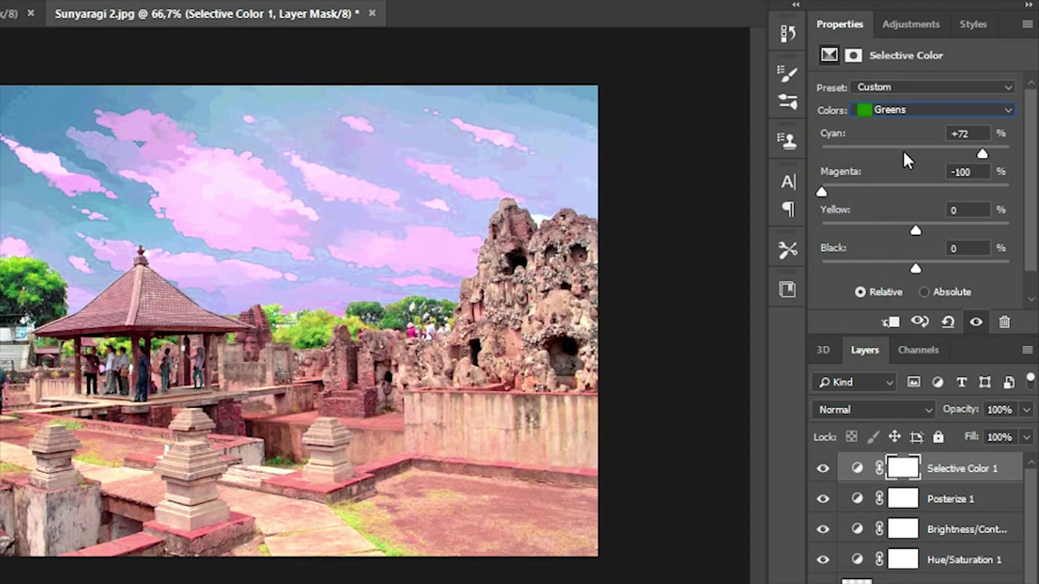
- Set the Cyans in the Selective Color adjustment to cyan +100%
{"action": "left_click", "coordinate": [885, 110]}
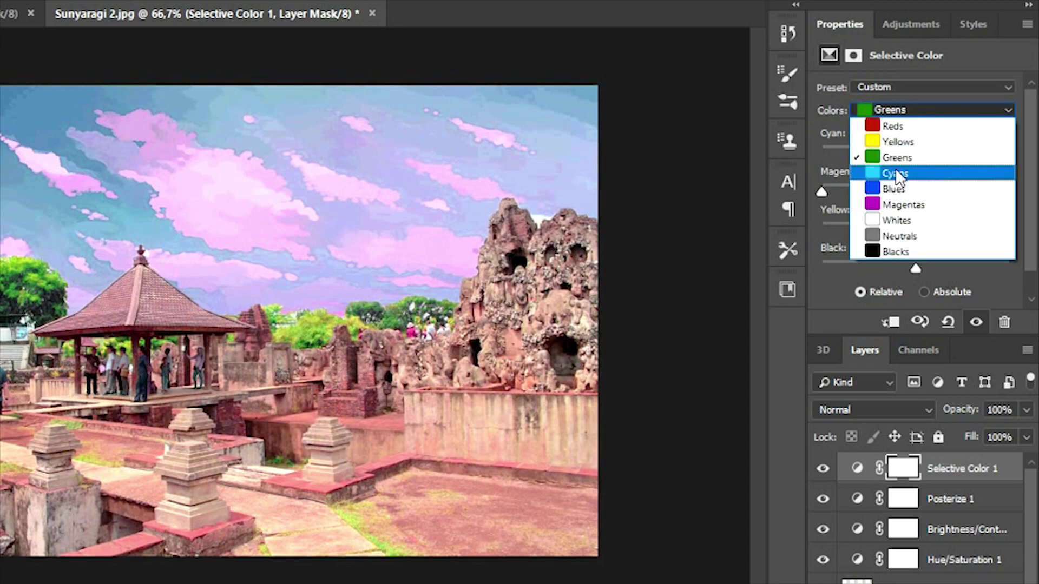
{"action": "left_click", "coordinate": [895, 173]}
{"action": "left_click_drag", "start_coordinate": [975, 153], "coordinate": [1010, 155]}
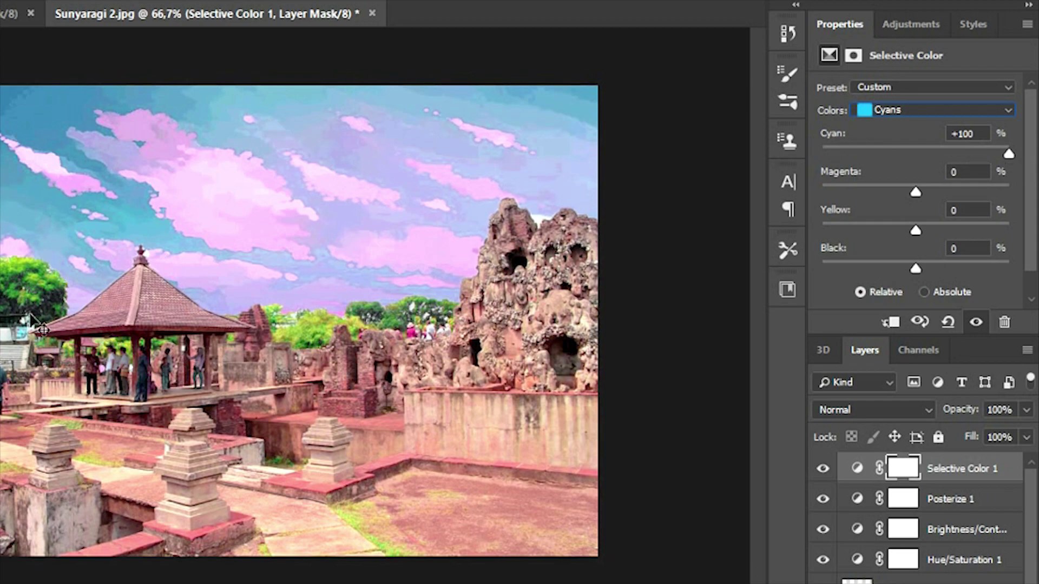
- Add a Curves adjustment above Selective Color 1 and place a control point near the middle of its RGB curve
{"action": "left_click", "coordinate": [901, 23]}
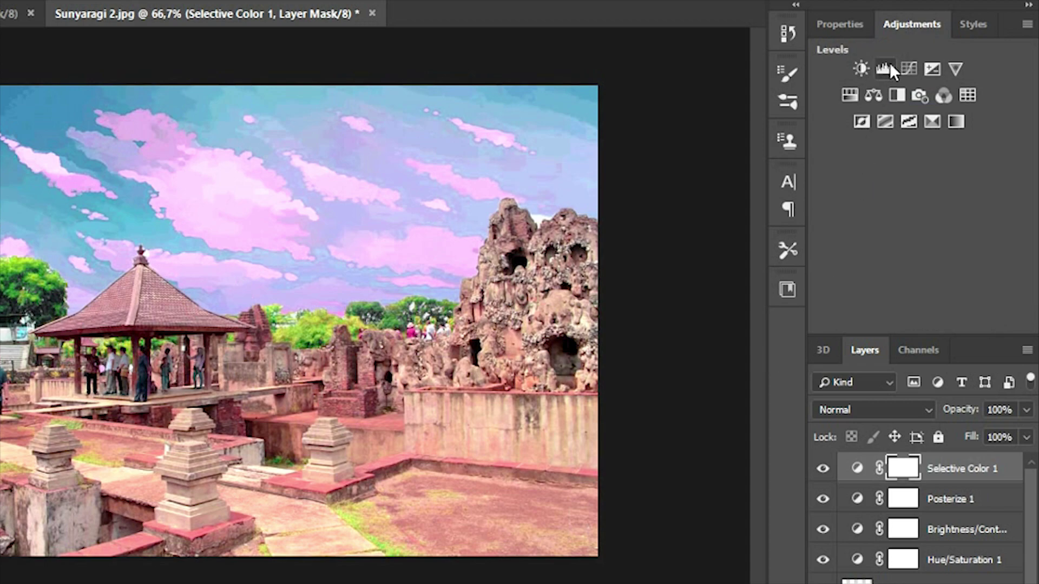
{"action": "left_click", "coordinate": [910, 68]}
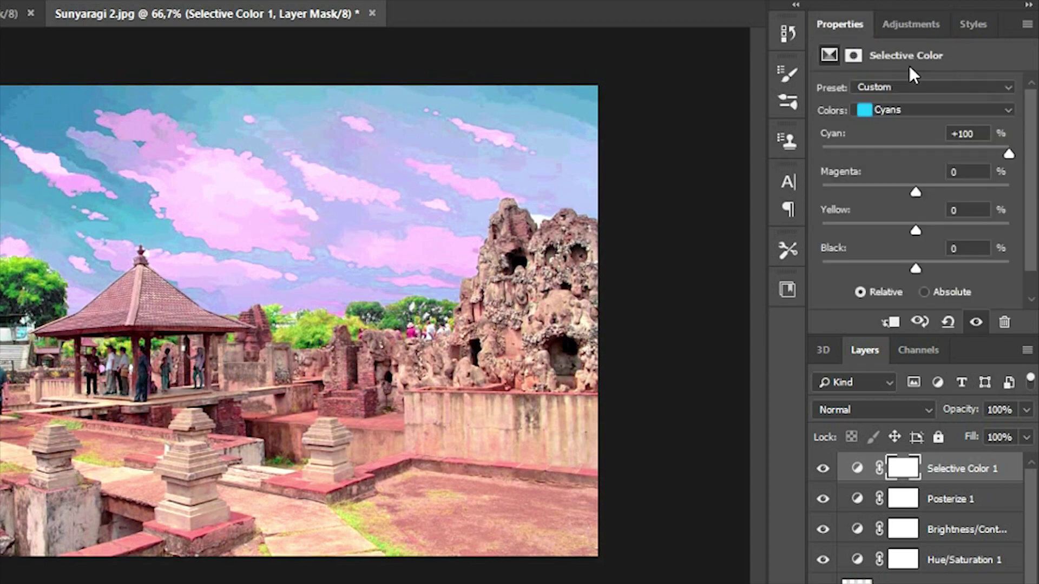
{"action": "mouse_move", "coordinate": [931, 212]}
{"action": "left_mouse_down"}
{"action": "mouse_move", "coordinate": [944, 220]}
{"action": "mouse_move", "coordinate": [934, 207]}
{"action": "left_mouse_up"}
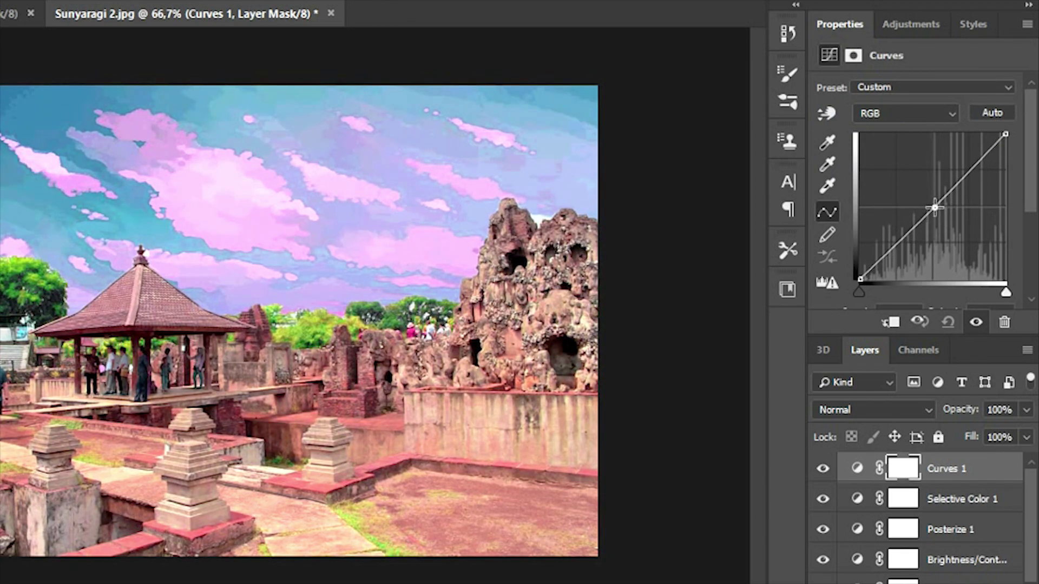
{"action": "left_click", "coordinate": [896, 22]}
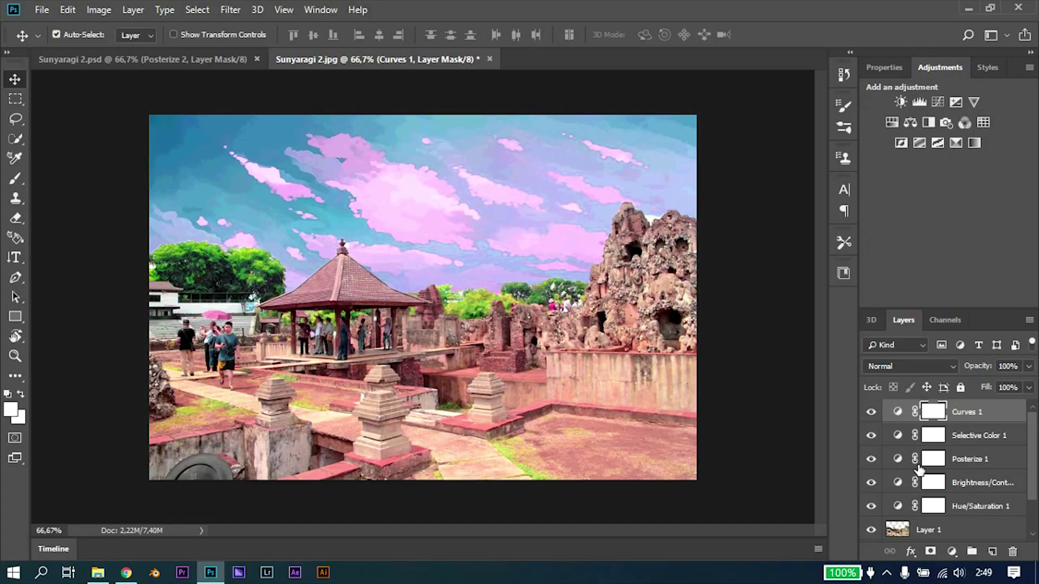
- Find birds-png-14-300x200 in the FILE GAMBAR folder in File Explorer and place it into the Sunyaragi 2.jpg document in Photoshop
{"action": "left_click", "coordinate": [99, 578]}
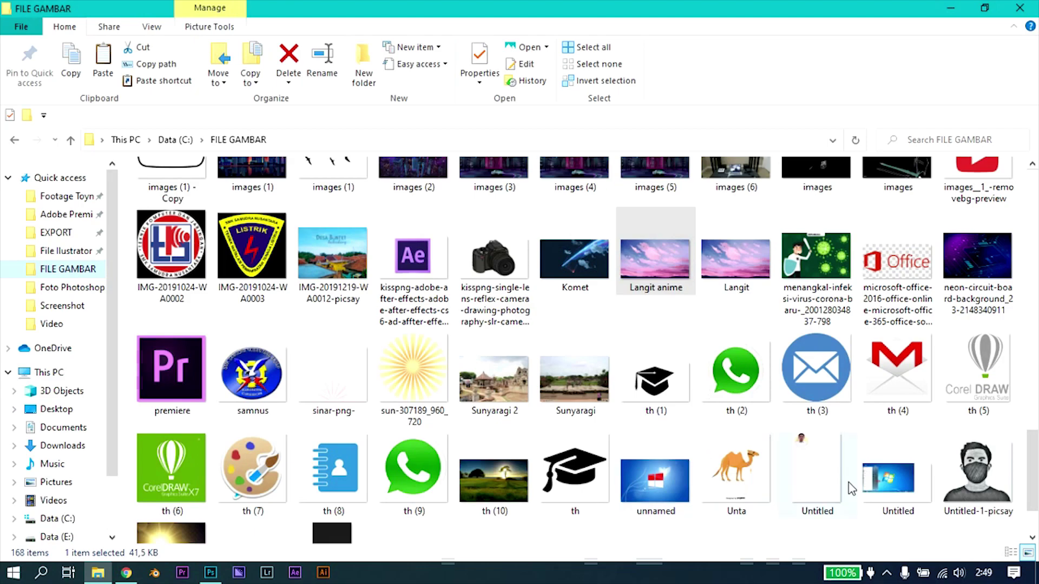
{"action": "scroll", "coordinate": [681, 403], "scroll_direction": "down", "scroll_amount": 2}
{"action": "scroll", "coordinate": [745, 437], "scroll_direction": "up", "scroll_amount": 3}
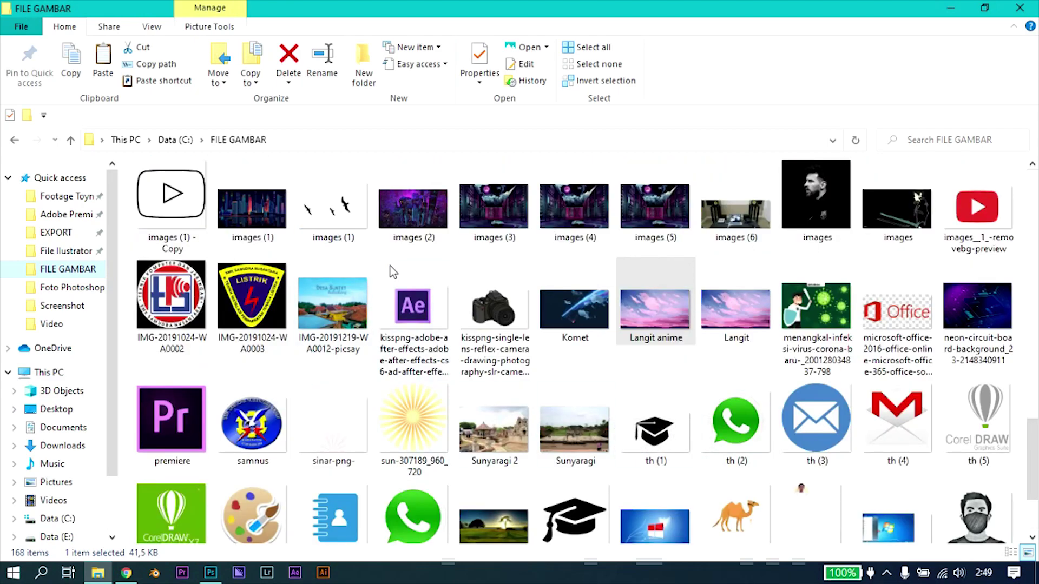
{"action": "scroll", "coordinate": [395, 272], "scroll_direction": "up", "scroll_amount": 4}
{"action": "scroll", "coordinate": [465, 389], "scroll_direction": "up", "scroll_amount": 4}
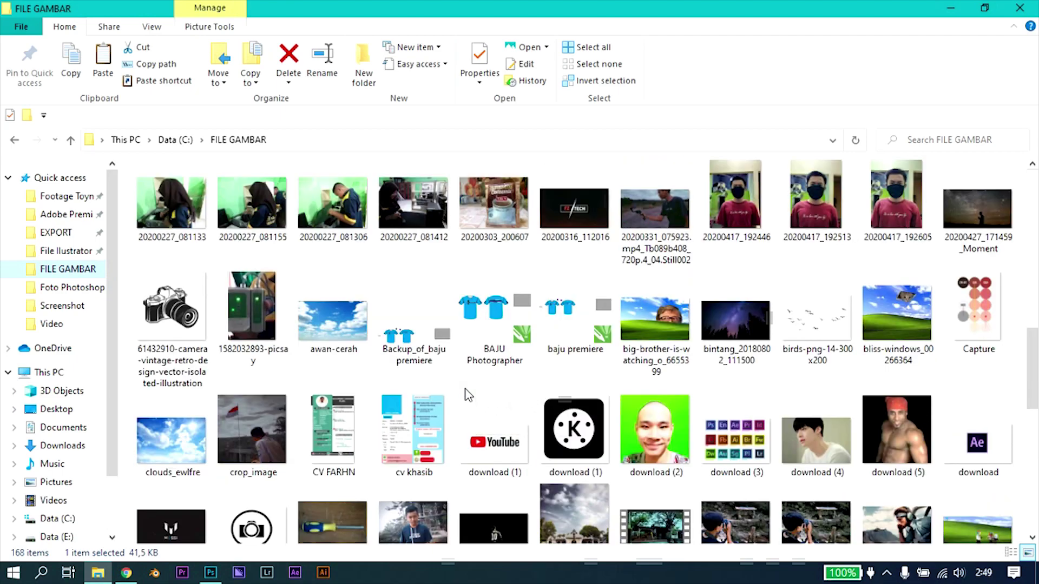
{"action": "left_click", "coordinate": [816, 349]}
{"action": "left_click_drag", "start_coordinate": [817, 349], "coordinate": [382, 315]}
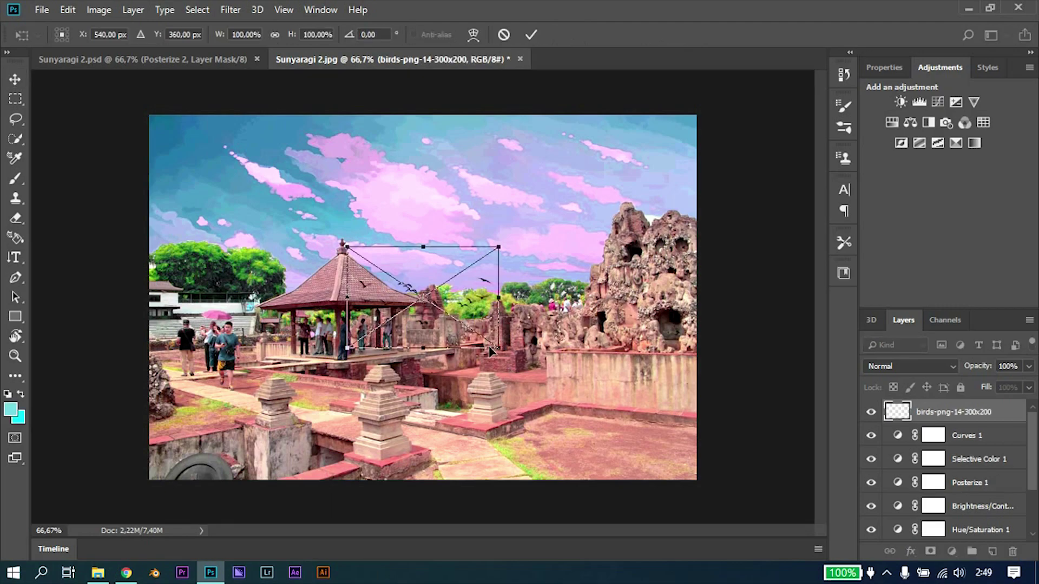
- Enlarge the placed birds to about 125% width and 138% height and position them in the sky above the trees and pavilion
{"action": "left_click_drag", "start_coordinate": [499, 348], "coordinate": [533, 370]}
{"action": "left_click_drag", "start_coordinate": [449, 281], "coordinate": [273, 160]}
{"action": "left_click_drag", "start_coordinate": [354, 247], "coordinate": [352, 262]}
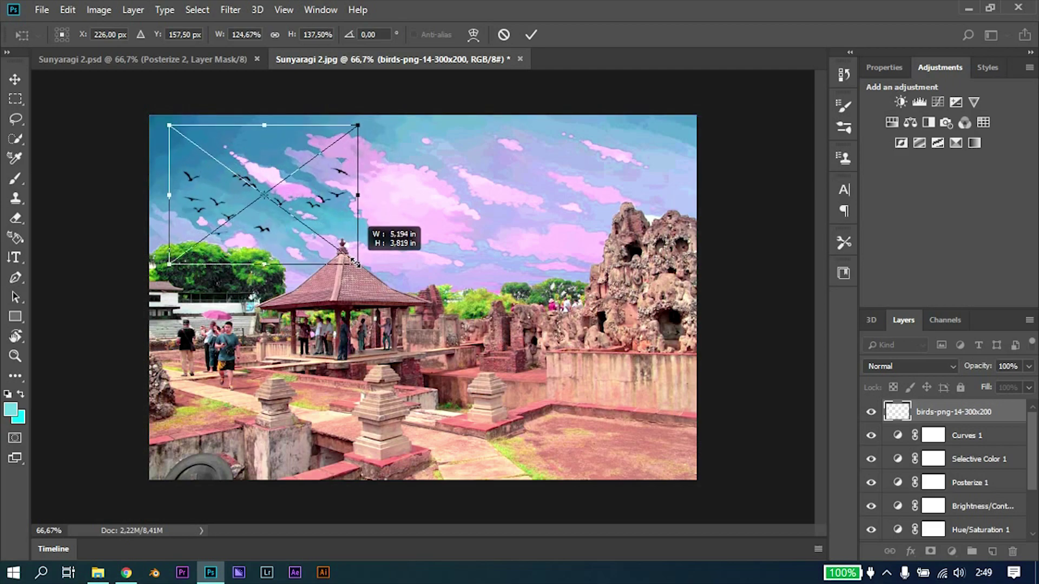
{"action": "left_click_drag", "start_coordinate": [301, 196], "coordinate": [285, 186]}
{"action": "key", "text": "Return"}
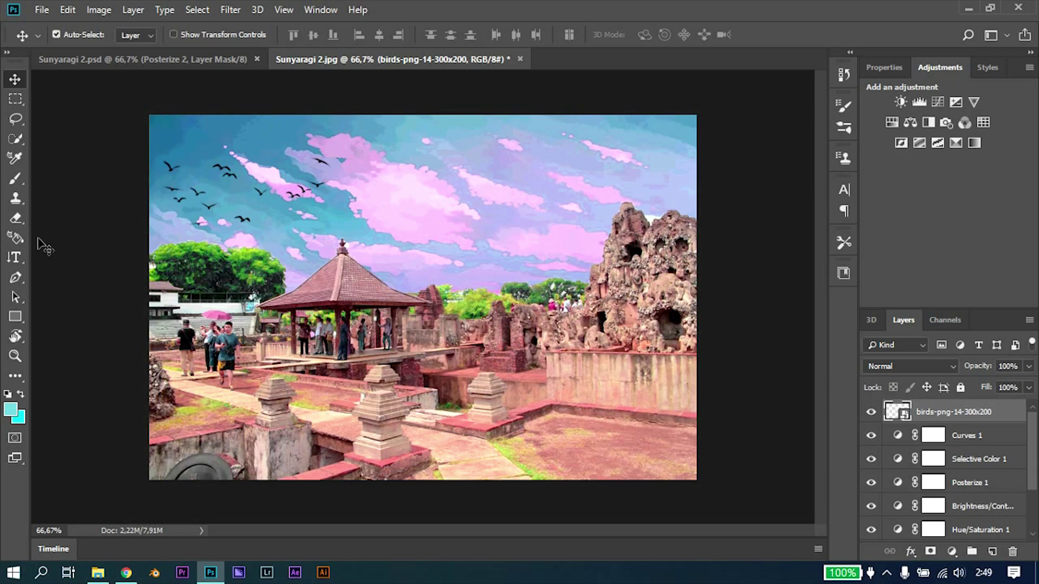
{"action": "left_click", "coordinate": [16, 259]}
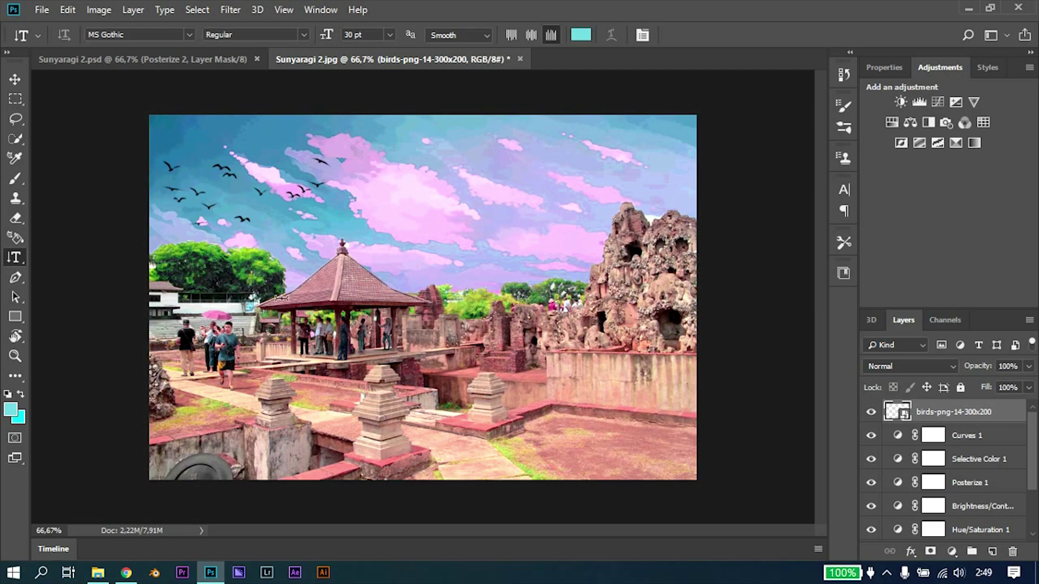
{"action": "left_click", "coordinate": [349, 294]}
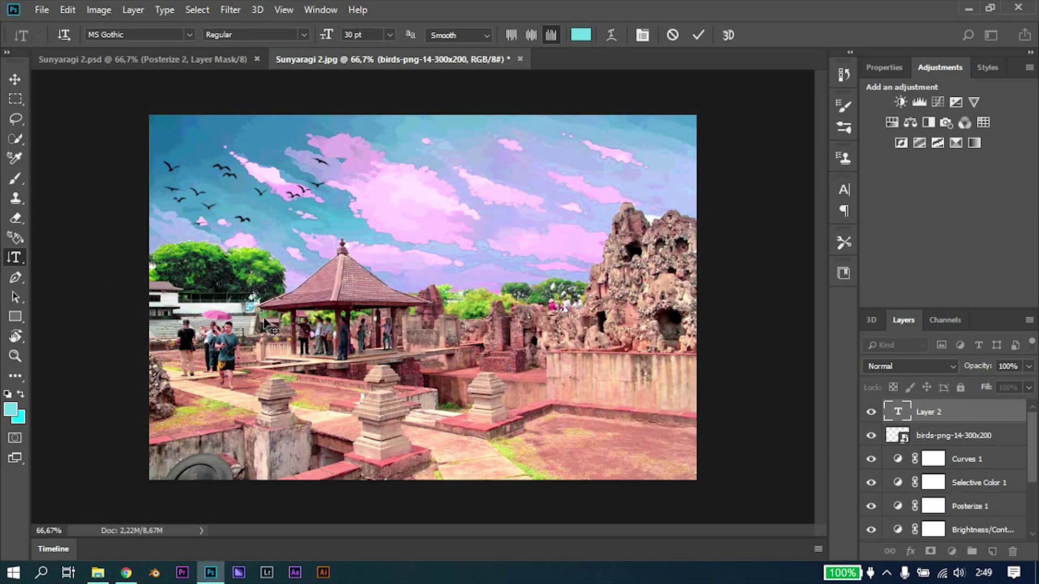
{"action": "left_click", "coordinate": [886, 413]}
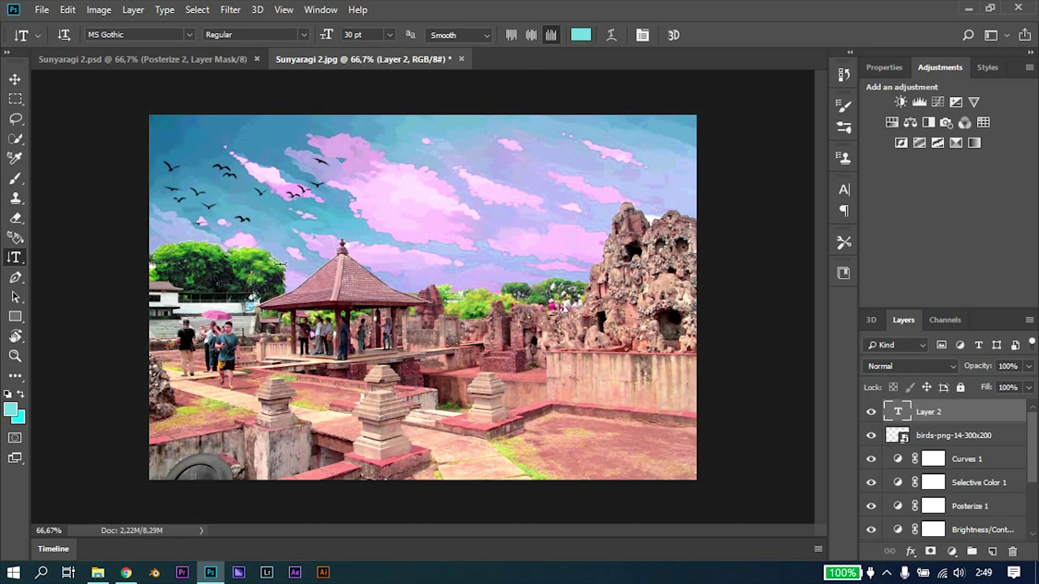
{"action": "left_click", "coordinate": [421, 341]}
{"action": "type", "text": "dss"}
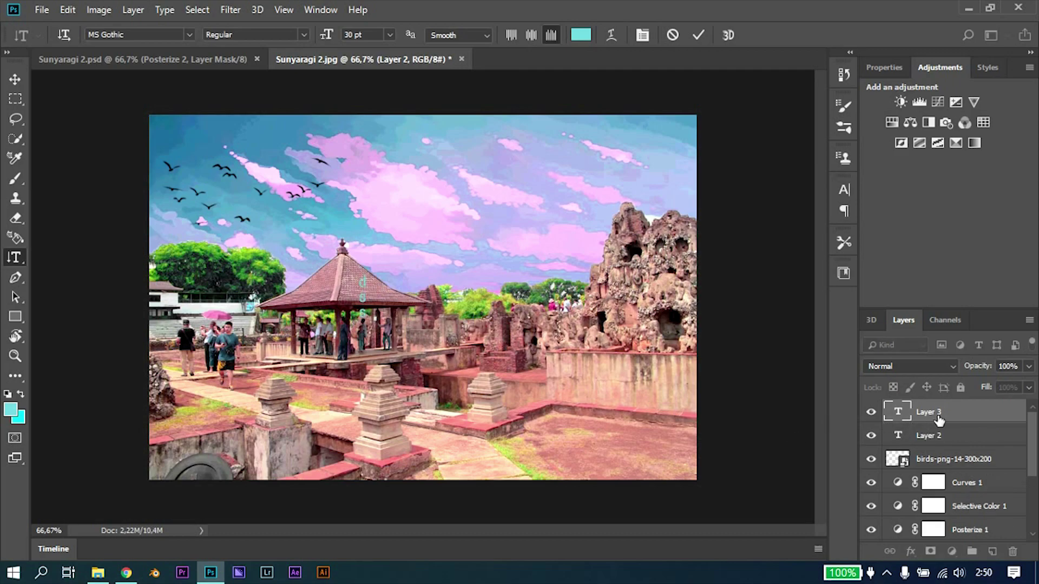
{"action": "key", "text": "Escape"}
{"action": "key", "text": "Delete"}
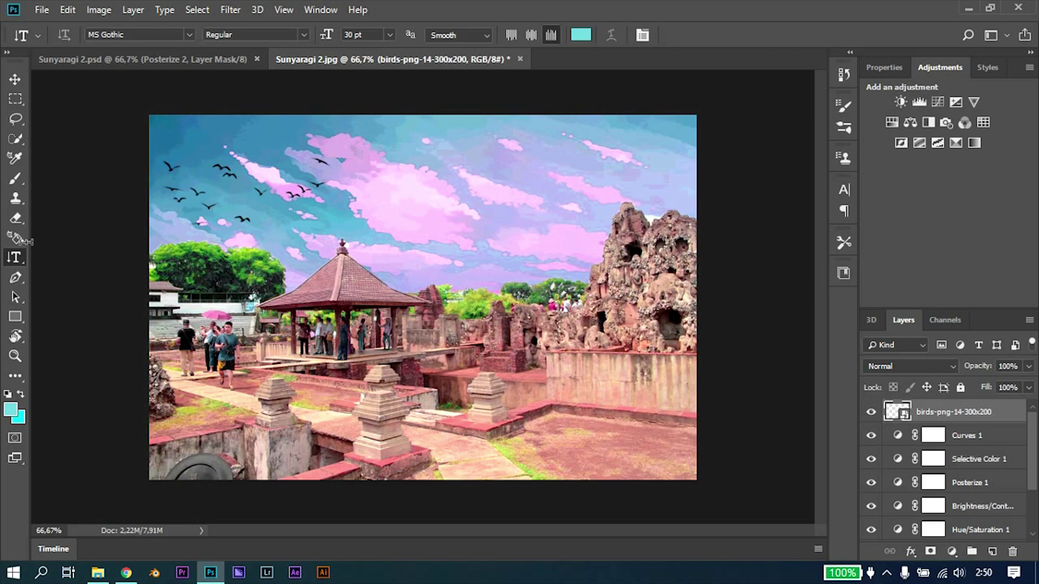
- Start a vertical text layer in MS Gothic at 30 pt over the pavilion
{"action": "left_click", "coordinate": [14, 79]}
{"action": "left_click", "coordinate": [13, 258]}
{"action": "left_click", "coordinate": [323, 313]}
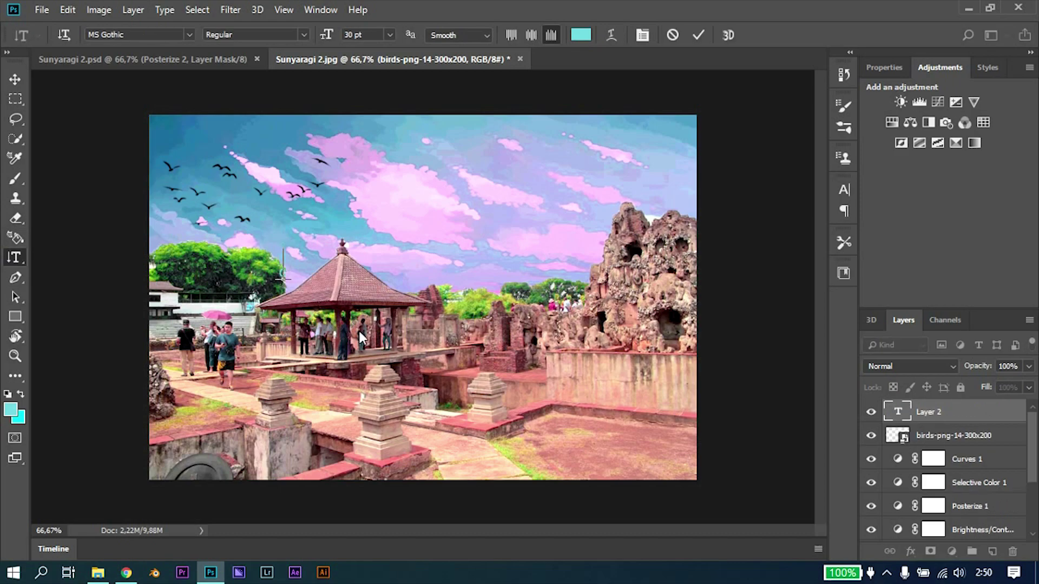
- Switch to Chrome and search Google for "translate" in the New Tab page
{"action": "left_click", "coordinate": [126, 573]}
{"action": "left_click", "coordinate": [206, 13]}
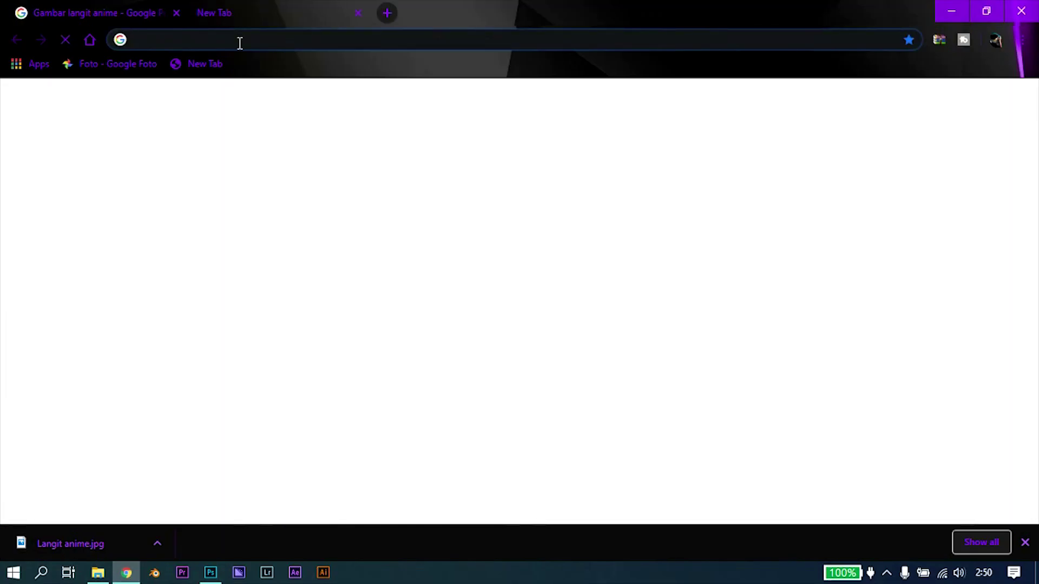
{"action": "type", "text": "transla"}
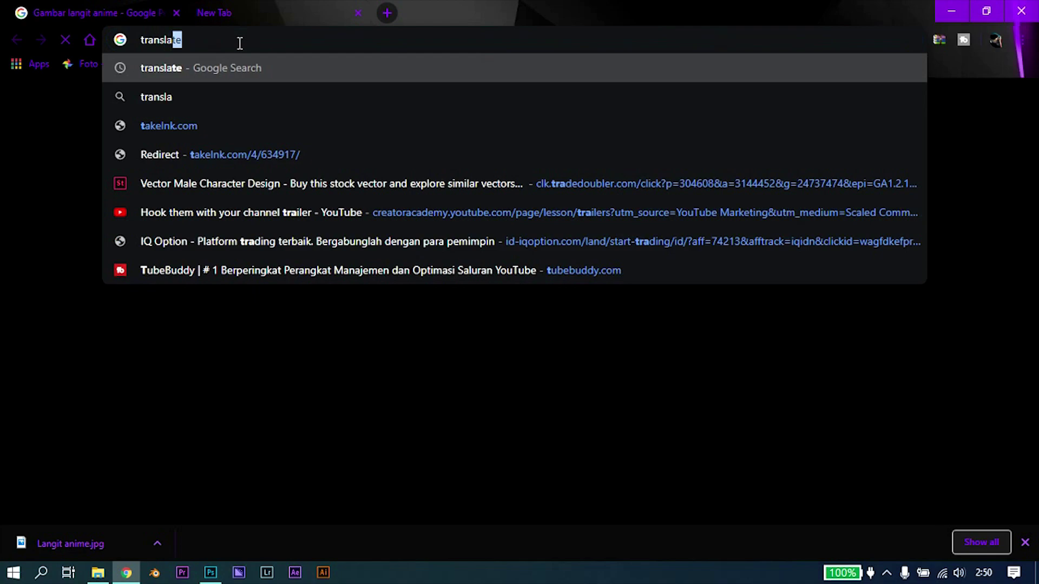
{"action": "key", "text": "Return"}
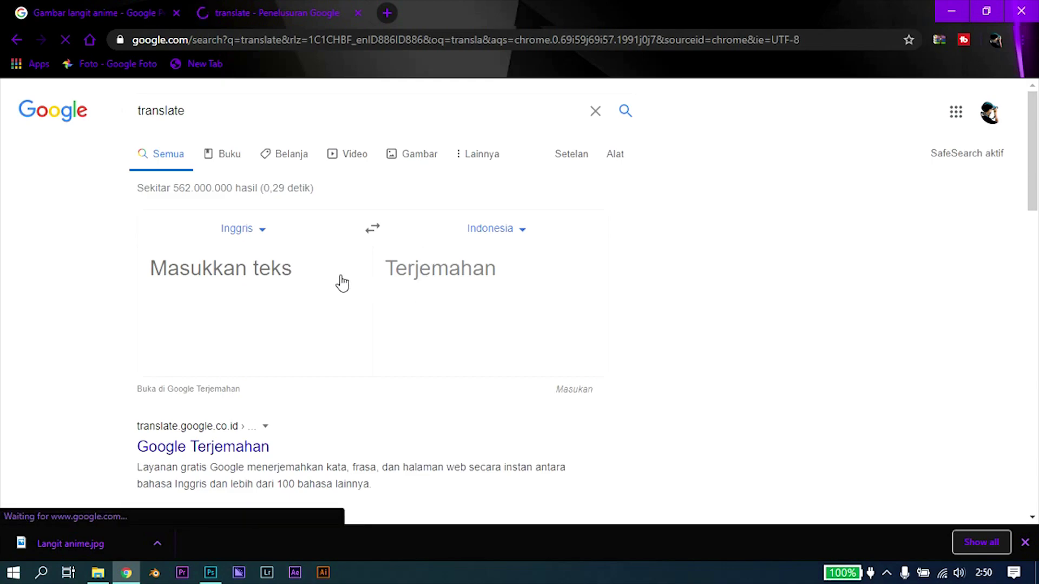
- Set the Google translator to translate from Indonesia into China (Aks. Sederhana)
{"action": "left_click", "coordinate": [516, 233]}
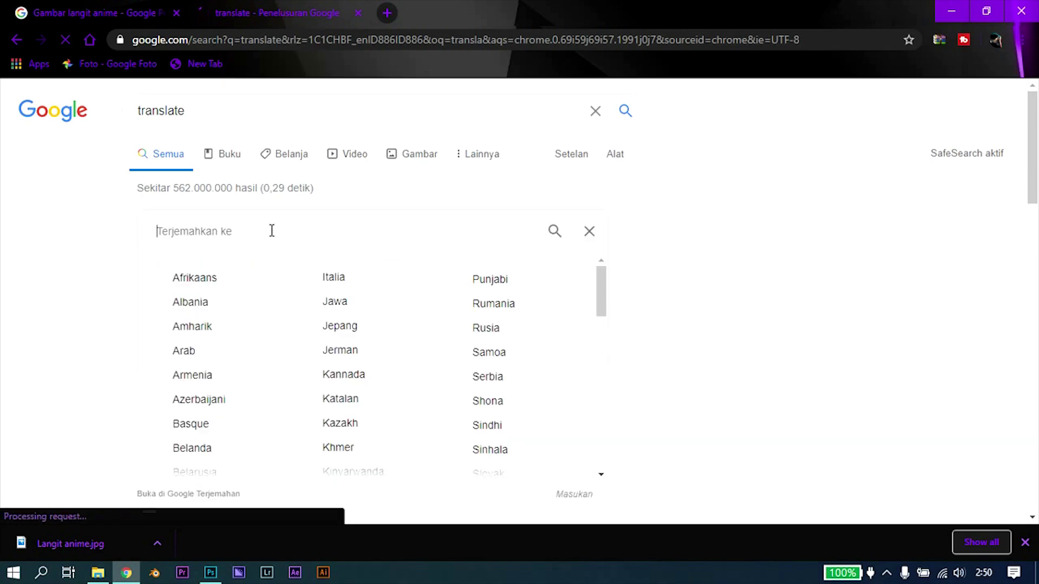
{"action": "type", "text": "chin"}
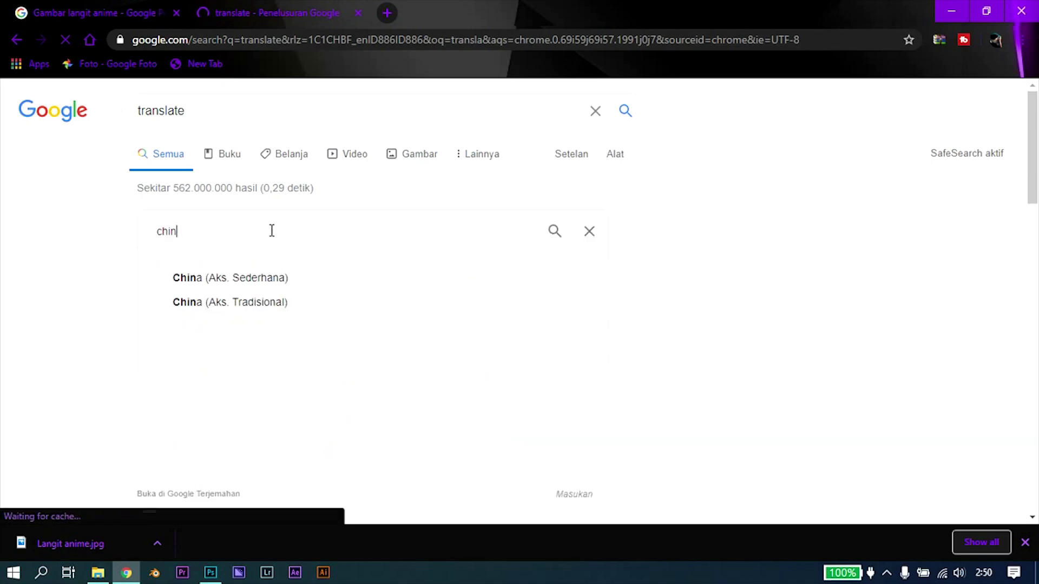
{"action": "left_click", "coordinate": [263, 282]}
{"action": "left_click", "coordinate": [245, 276]}
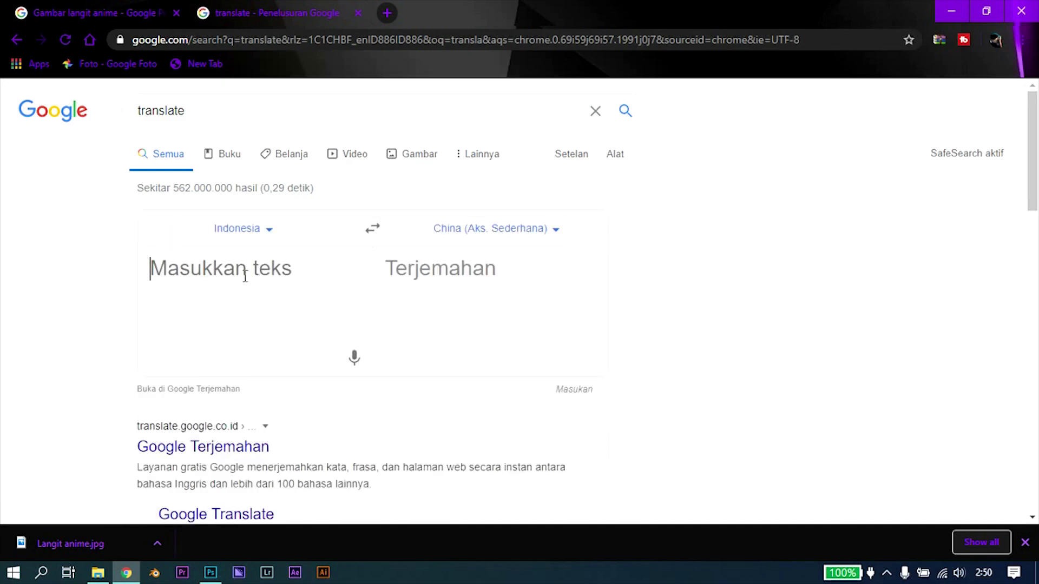
{"action": "type", "text": "Cirebon "}
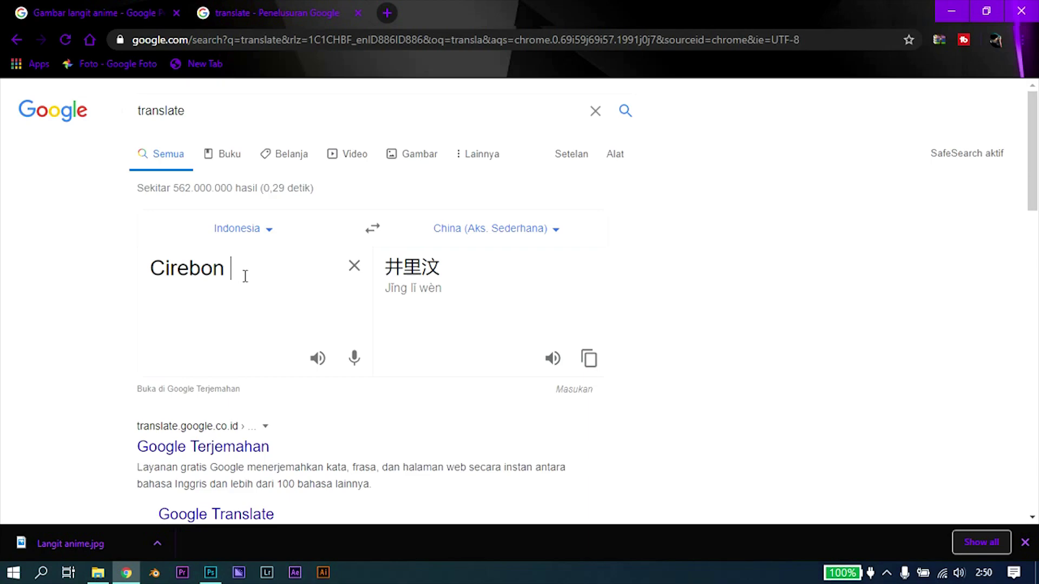
{"action": "type", "text": "Love"}
{"action": "key", "text": "BackSpace"}
{"action": "key", "text": "BackSpace"}
{"action": "key", "text": "BackSpace"}
{"action": "key", "text": "BackSpace"}
{"action": "key", "text": "BackSpace"}
{"action": "key", "text": "BackSpace"}
{"action": "key", "text": "BackSpace"}
{"action": "key", "text": "BackSpace"}
{"action": "key", "text": "BackSpace"}
{"action": "key", "text": "BackSpace"}
{"action": "key", "text": "BackSpace"}
{"action": "key", "text": "BackSpace"}
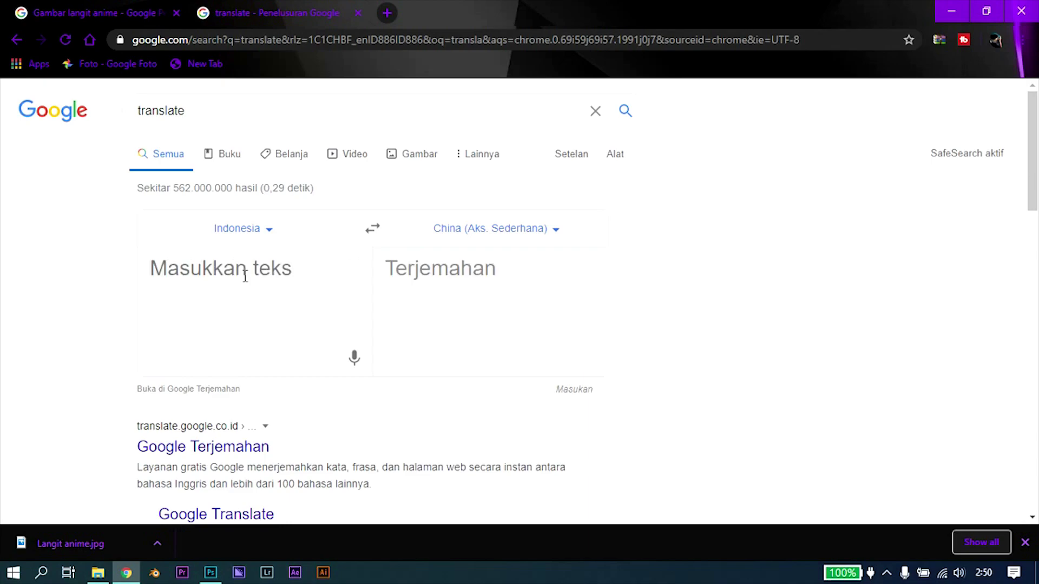
- Translate "Explore Cirebon" into simplified Chinese in the Google translator
{"action": "type", "text": "Explo"}
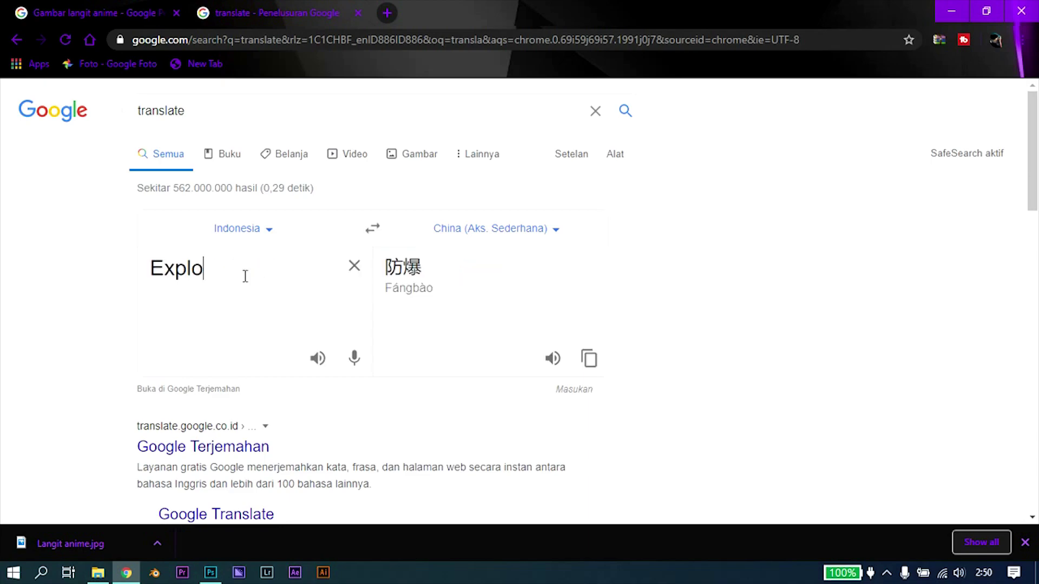
{"action": "type", "text": "re Ci"}
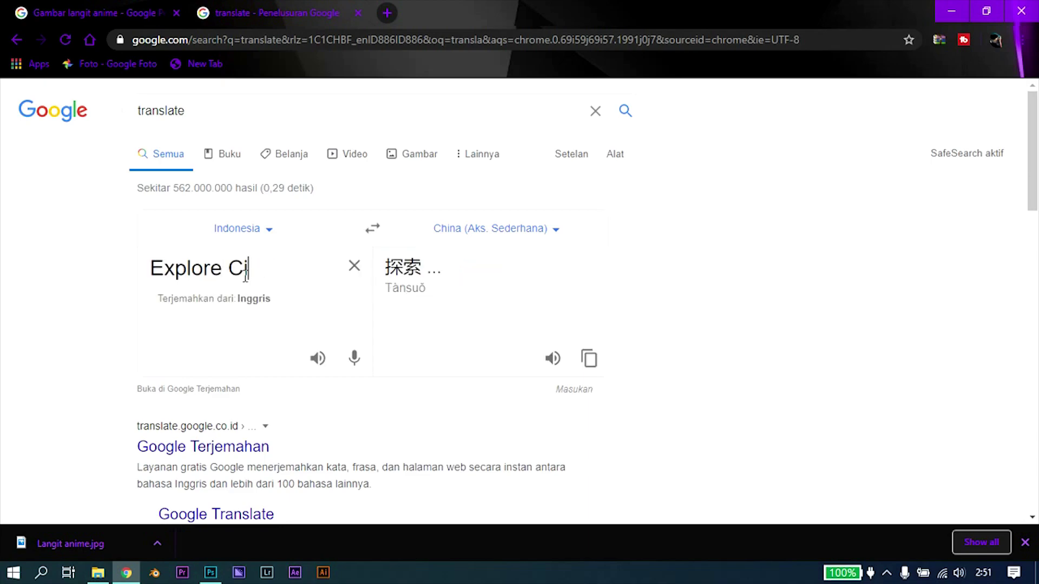
{"action": "type", "text": "rebon"}
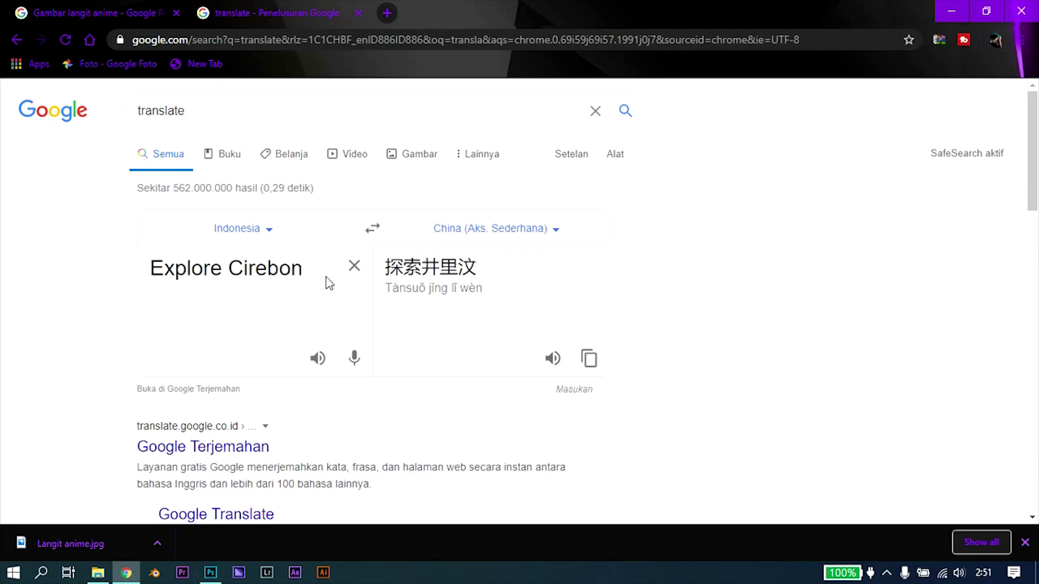
- Extend the source text to "Explore Cirebon City" and set the translation target to China (Aks. Tradisional)
{"action": "type", "text": "City"}
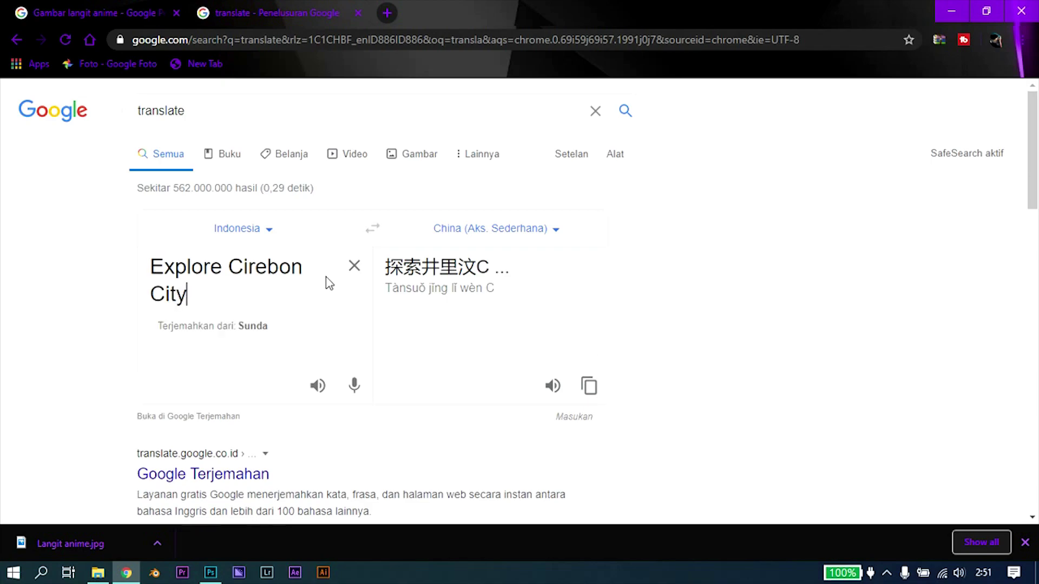
{"action": "left_click", "coordinate": [552, 230]}
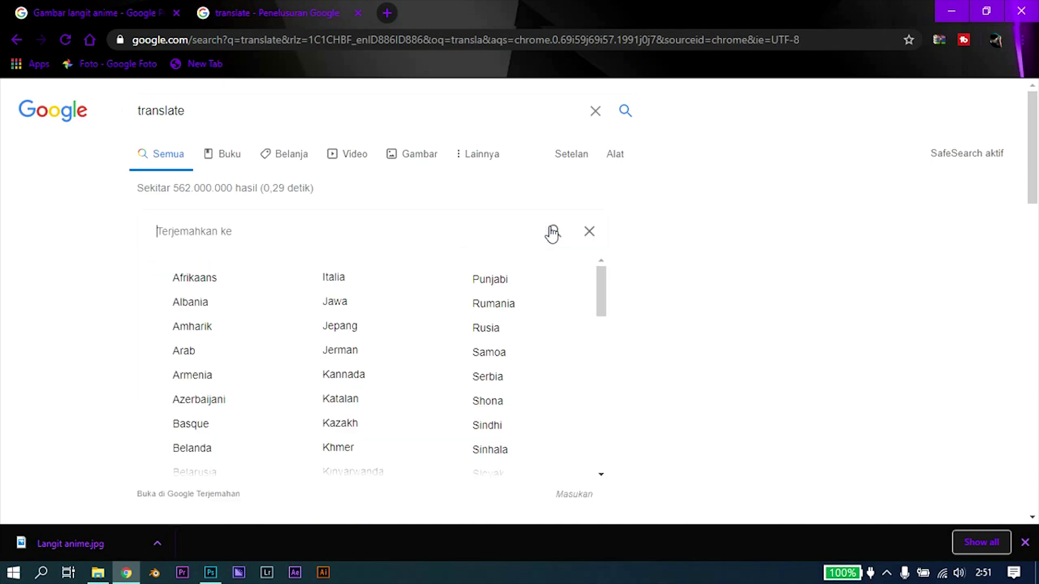
{"action": "type", "text": "chin"}
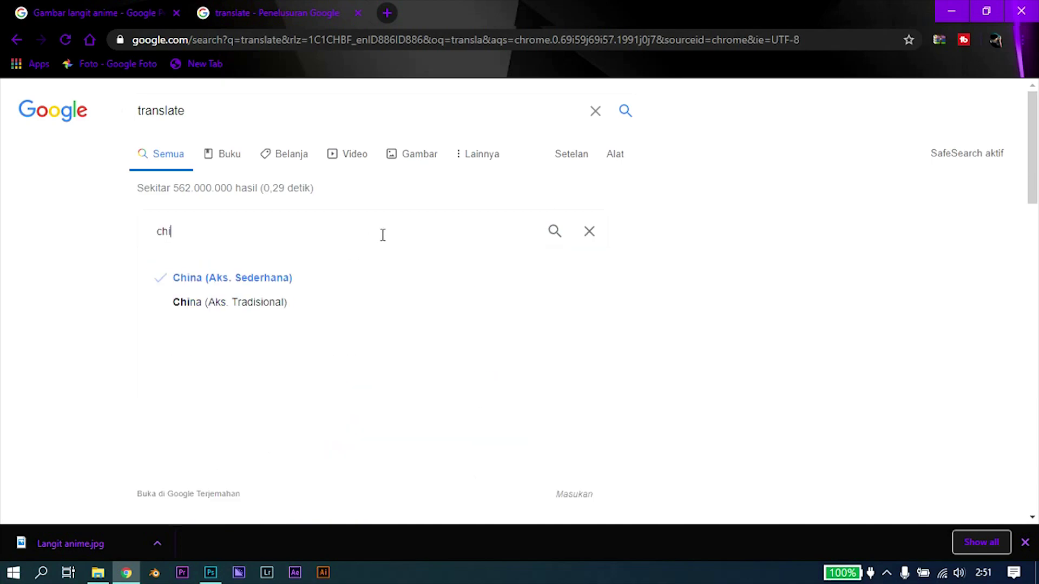
{"action": "left_click", "coordinate": [277, 303]}
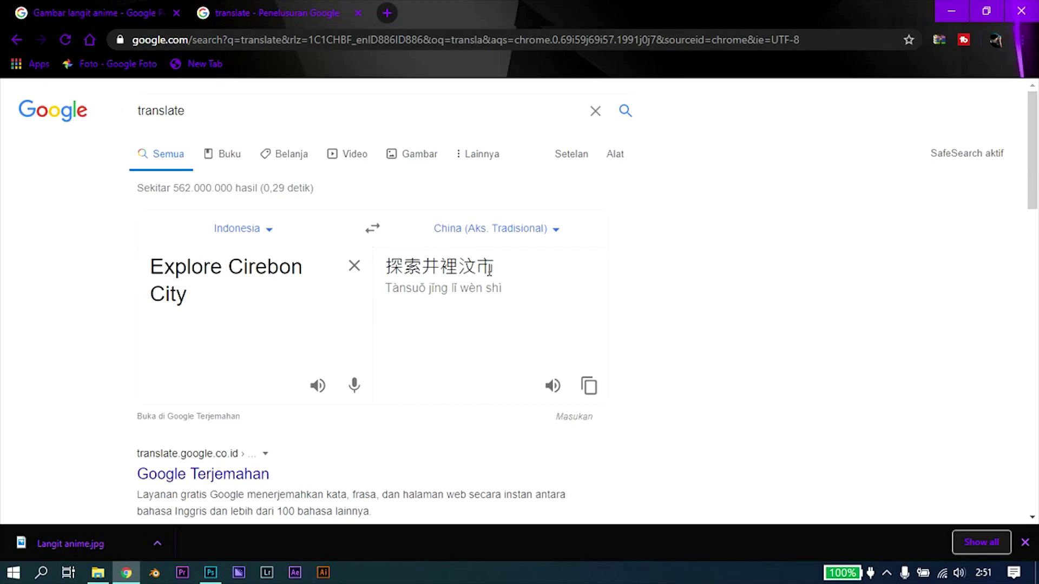
- Copy the traditional Chinese translation 探索井裡汶市 and switch to Photoshop
{"action": "left_click_drag", "start_coordinate": [490, 269], "coordinate": [394, 270]}
{"action": "right_click", "coordinate": [428, 273]}
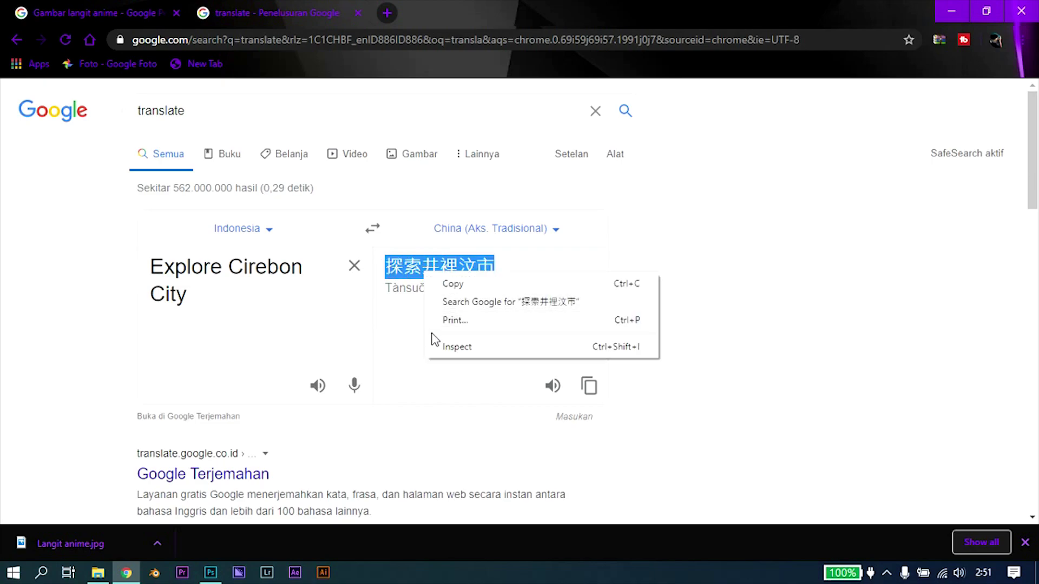
{"action": "left_click", "coordinate": [467, 286]}
{"action": "left_click", "coordinate": [211, 573]}
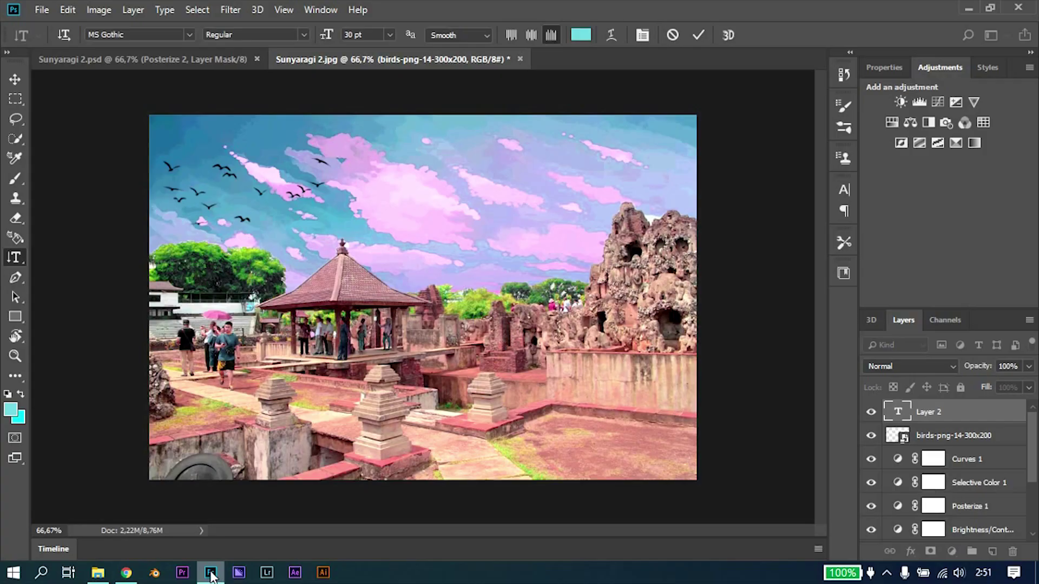
- Paste 探索井裡汶市 as vertical text and move it to the photo's lower-left area, about X 1.16 in, Y 6.16 in
{"action": "left_click", "coordinate": [283, 273]}
{"action": "key", "text": "ctrl+v"}
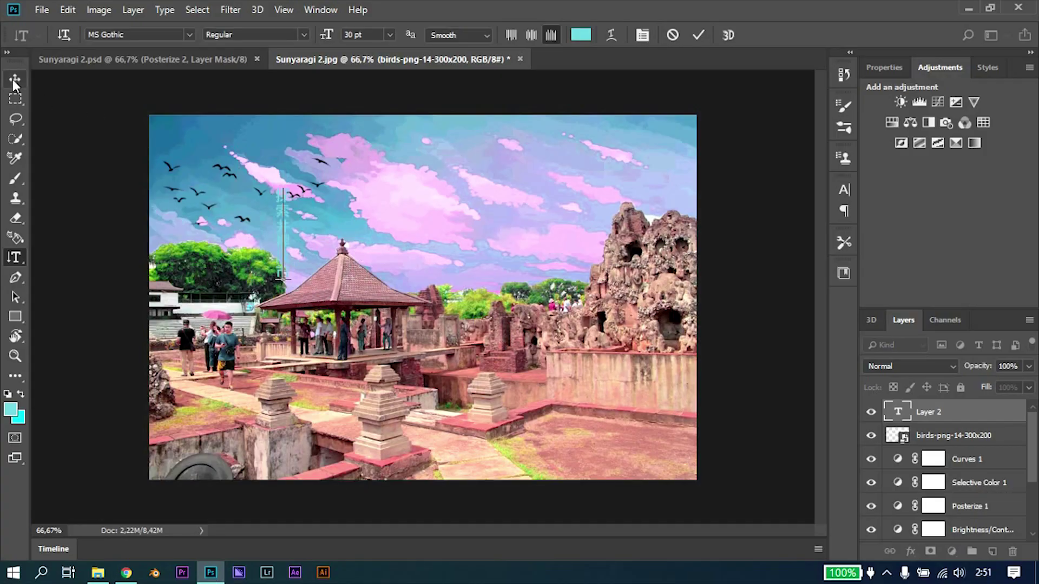
{"action": "left_click", "coordinate": [12, 80]}
{"action": "left_click_drag", "start_coordinate": [279, 260], "coordinate": [190, 418]}
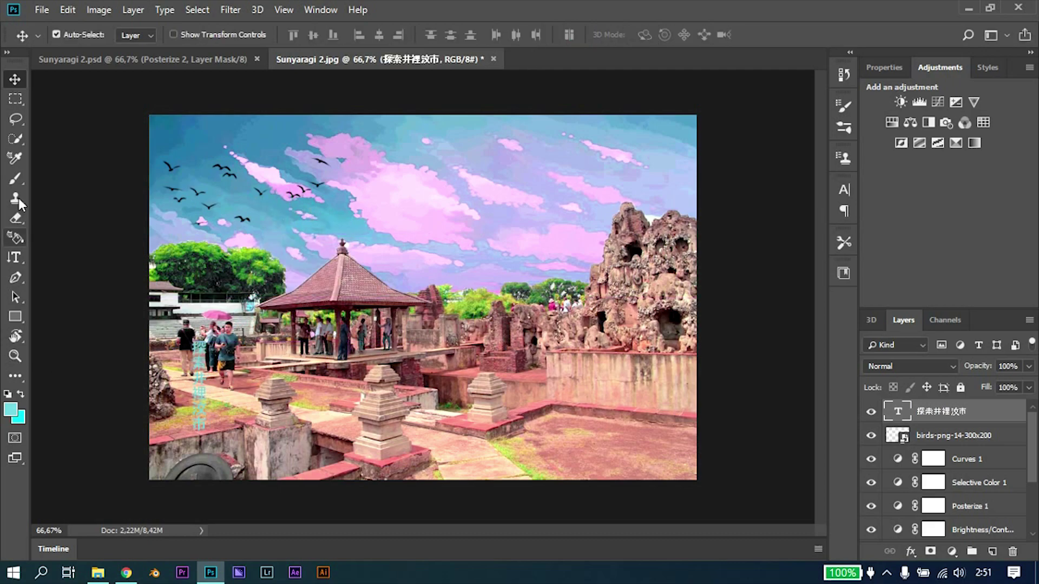
- Change the color of all the vertical Chinese text to white
{"action": "left_click", "coordinate": [15, 257]}
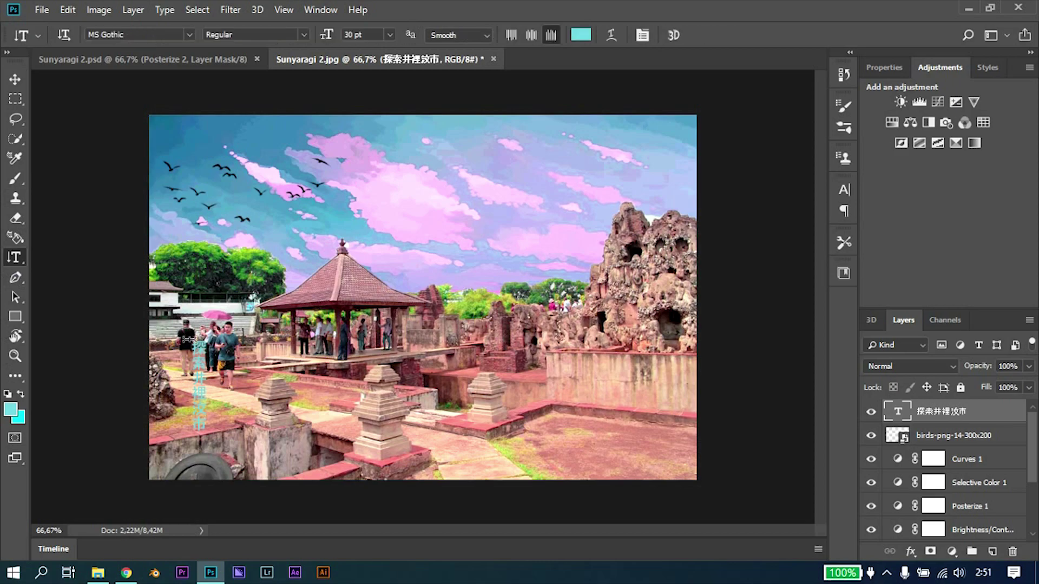
{"action": "left_click_drag", "start_coordinate": [195, 341], "coordinate": [198, 434]}
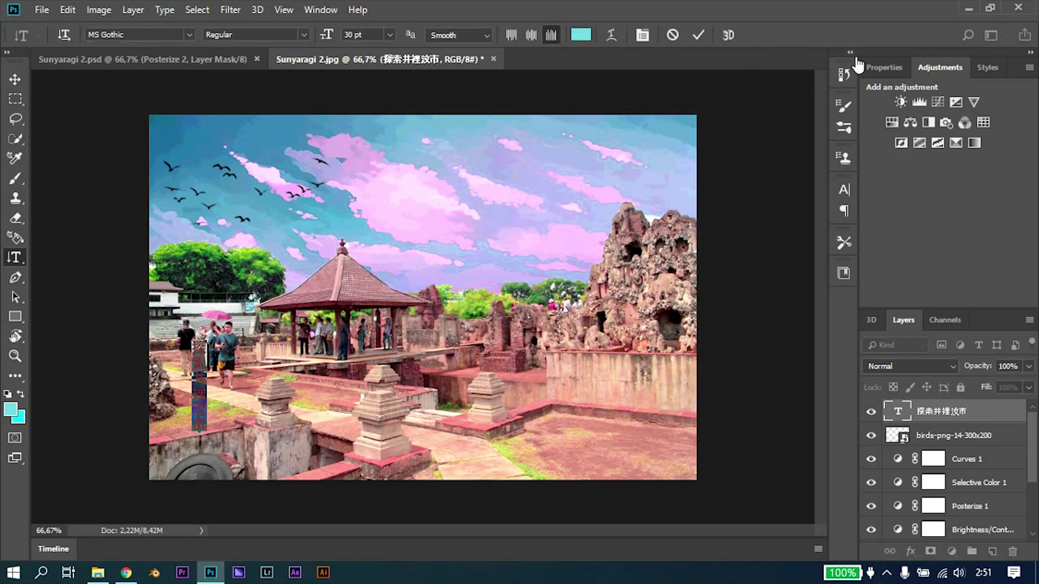
{"action": "left_click", "coordinate": [876, 67]}
{"action": "left_click", "coordinate": [974, 260]}
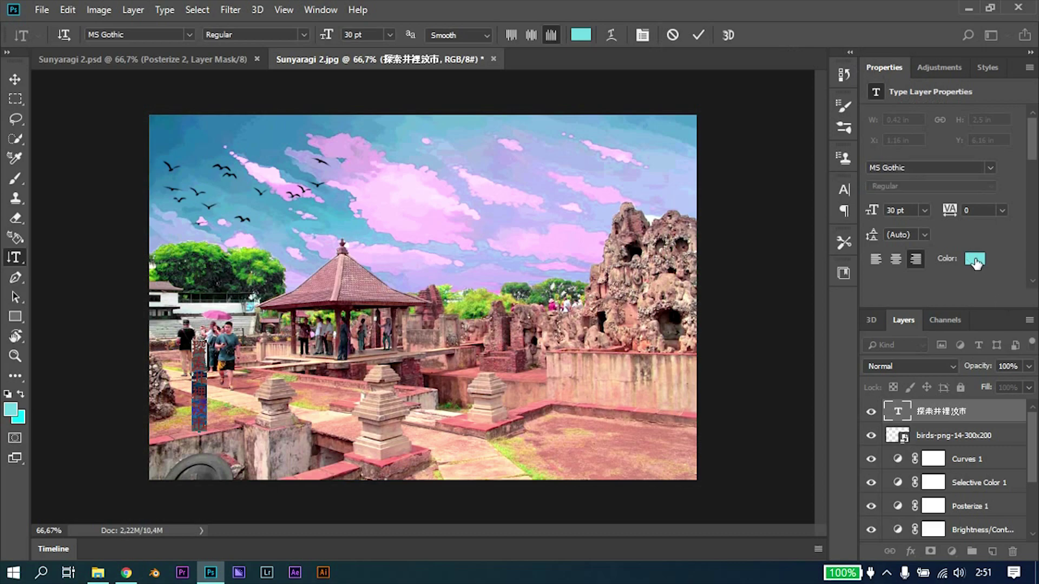
{"action": "left_click", "coordinate": [975, 263]}
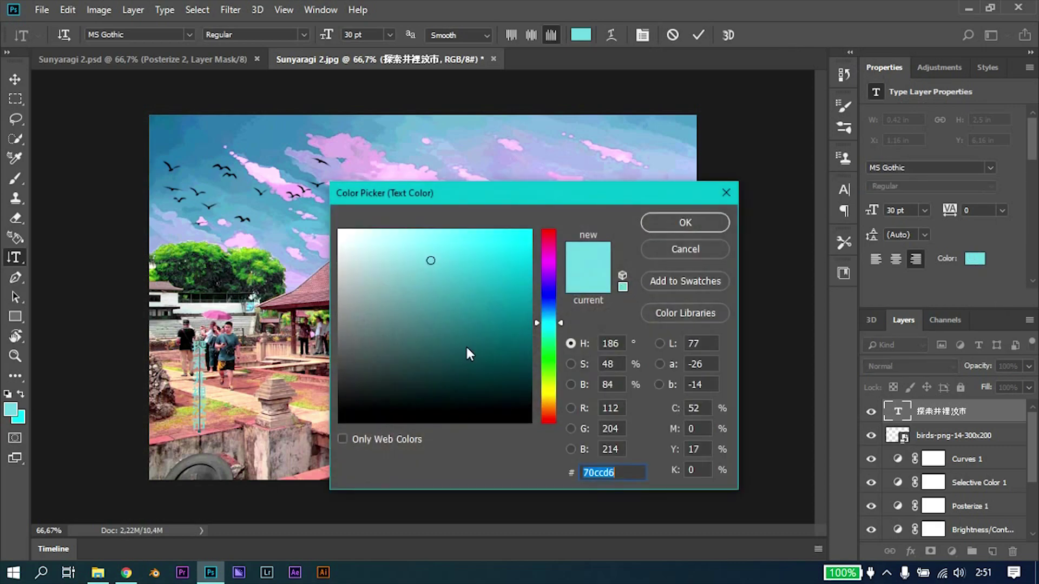
{"action": "left_click_drag", "start_coordinate": [404, 375], "coordinate": [316, 227]}
{"action": "left_click", "coordinate": [673, 228]}
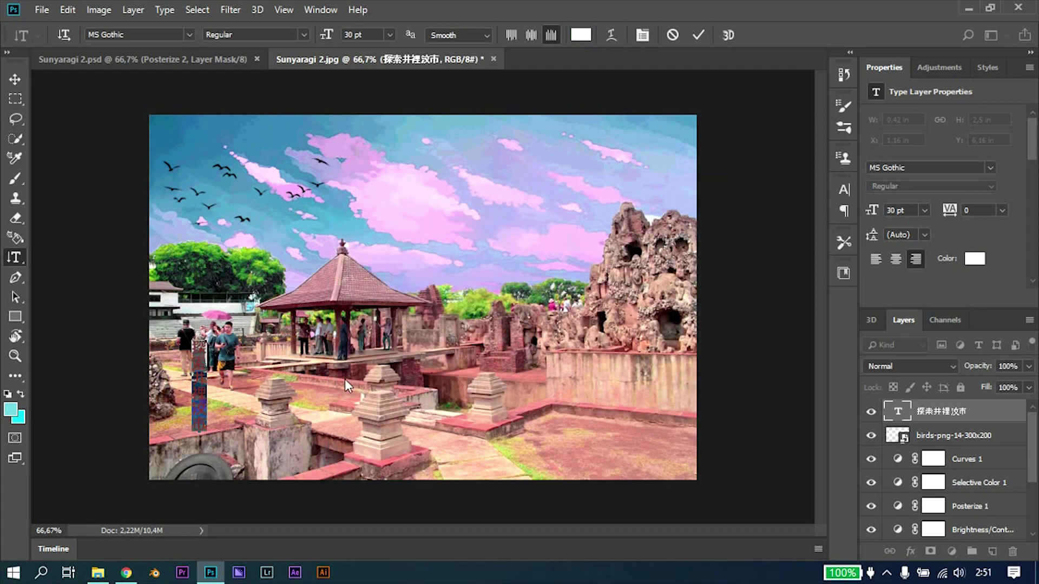
{"action": "left_click", "coordinate": [15, 79]}
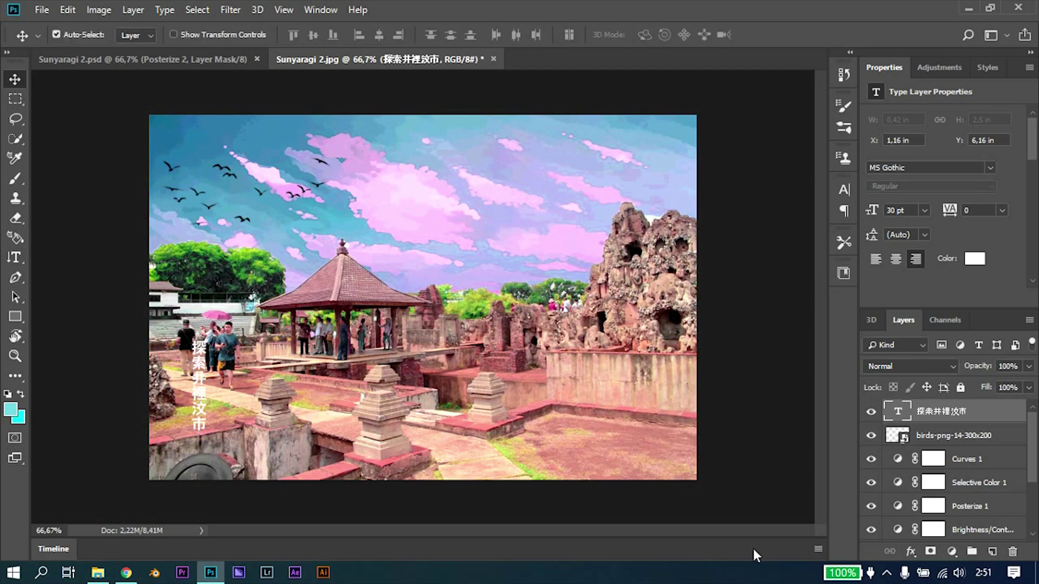
- Add a black 2 px stroke to the Chinese text layer, positioned Outside with Soft Light blending at 100% opacity
{"action": "left_click", "coordinate": [910, 556]}
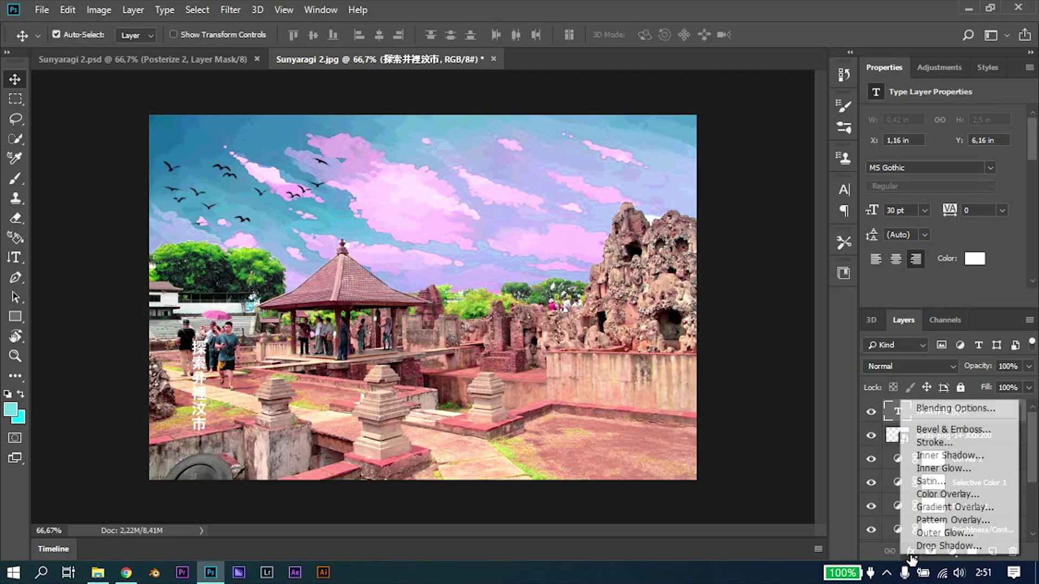
{"action": "left_click", "coordinate": [937, 444]}
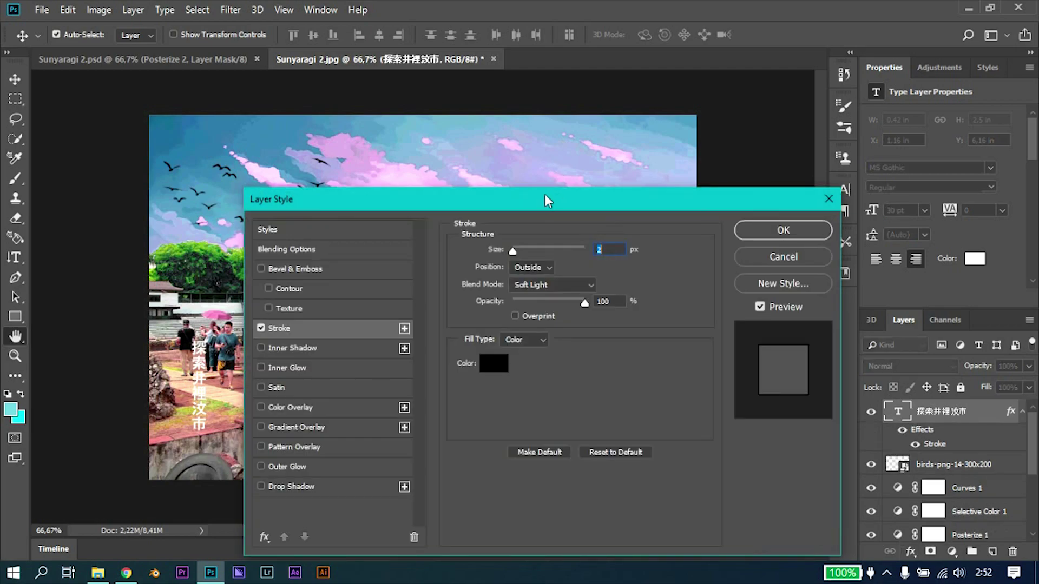
{"action": "left_click_drag", "start_coordinate": [545, 195], "coordinate": [497, 100]}
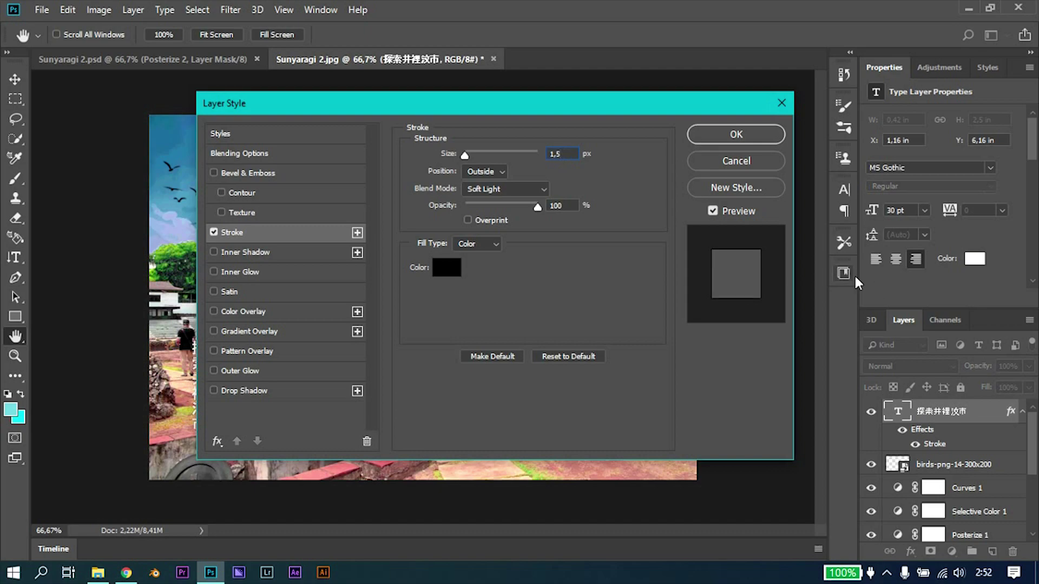
{"action": "left_click_drag", "start_coordinate": [616, 112], "coordinate": [738, 284]}
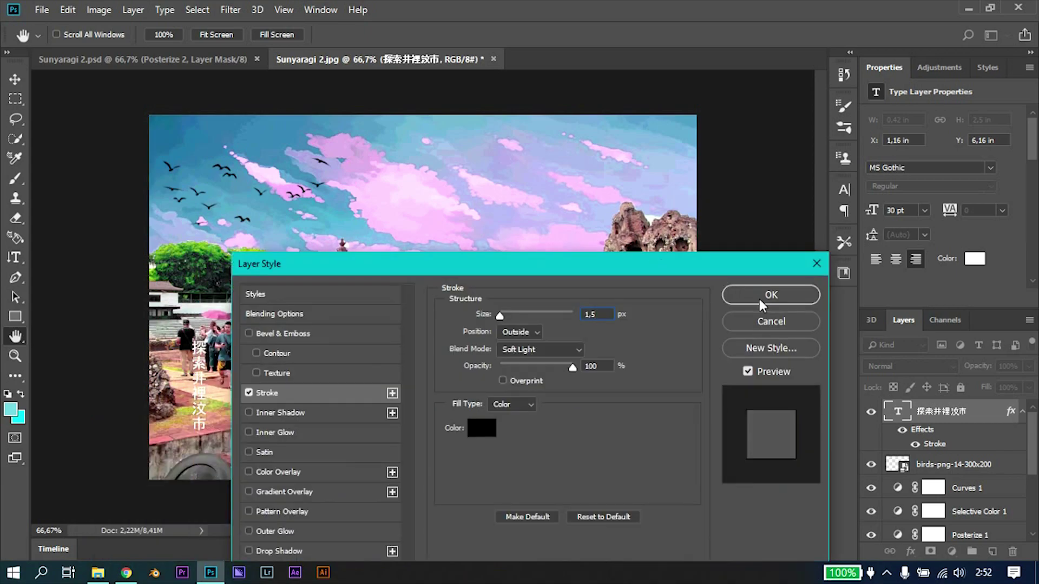
{"action": "left_click_drag", "start_coordinate": [647, 260], "coordinate": [580, 159]}
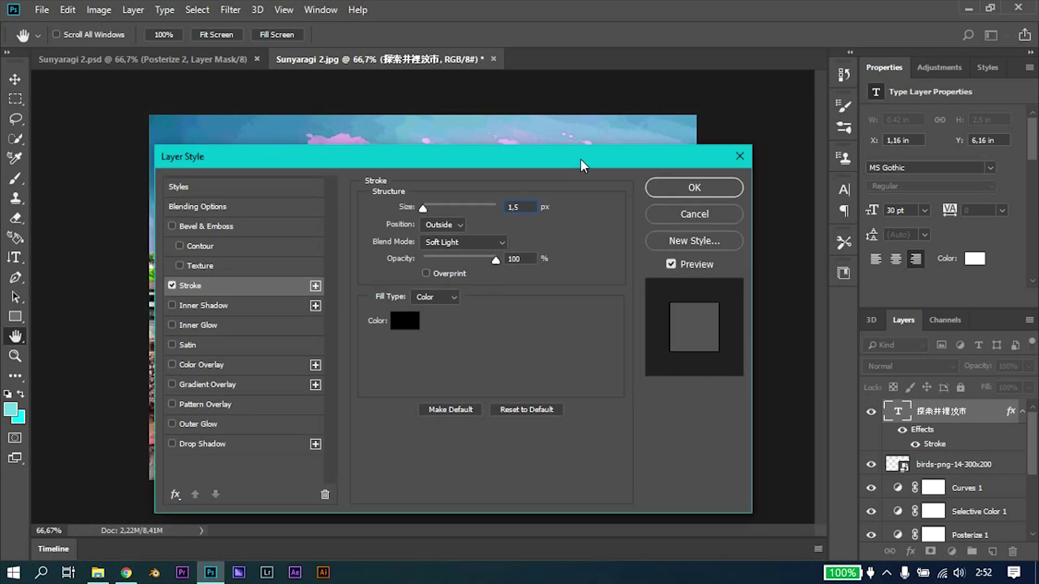
{"action": "left_click", "coordinate": [682, 188]}
{"action": "left_click", "coordinate": [505, 225]}
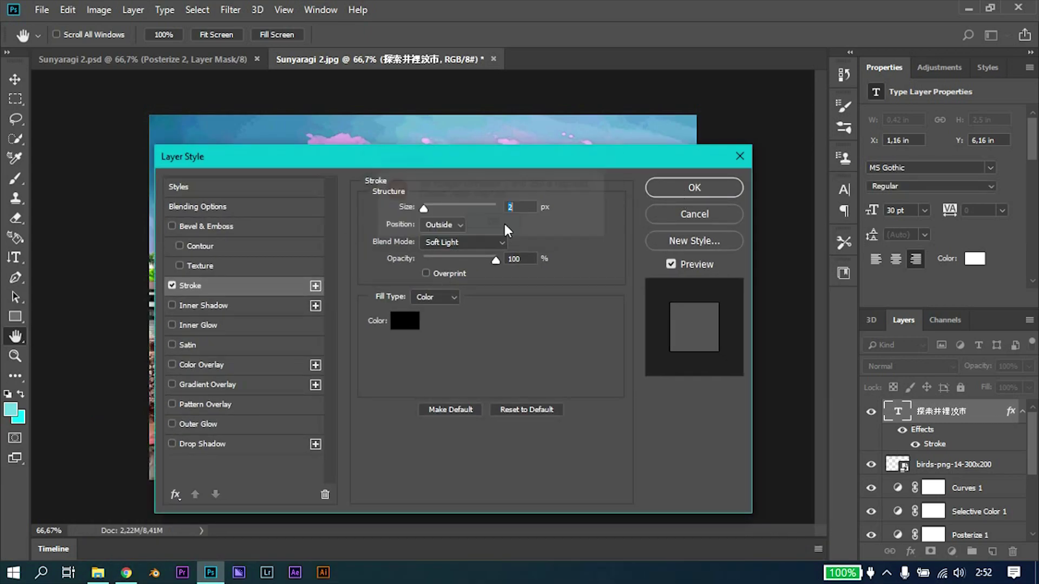
{"action": "left_click_drag", "start_coordinate": [606, 162], "coordinate": [608, 90]}
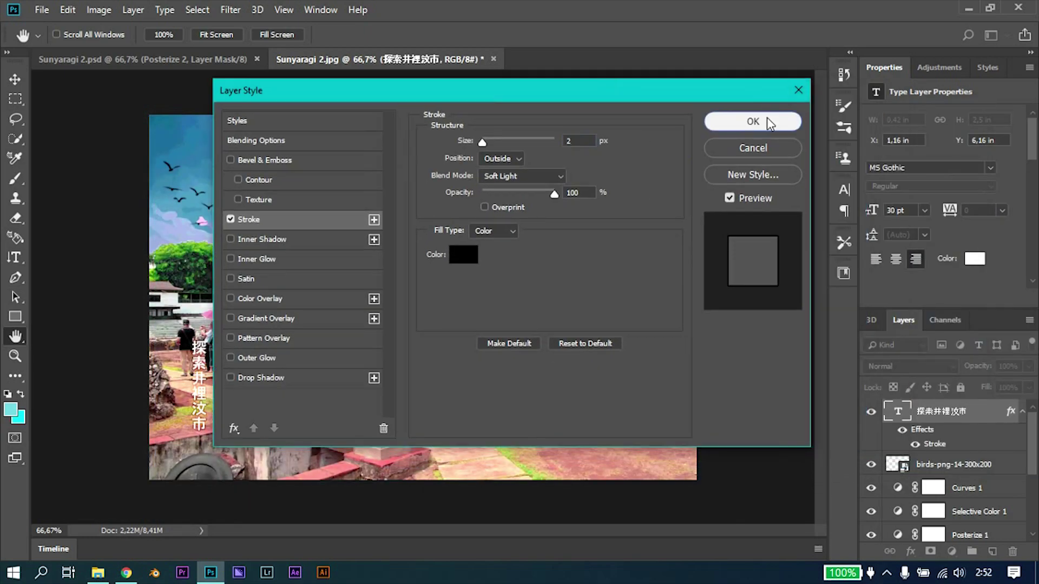
{"action": "left_click", "coordinate": [747, 121]}
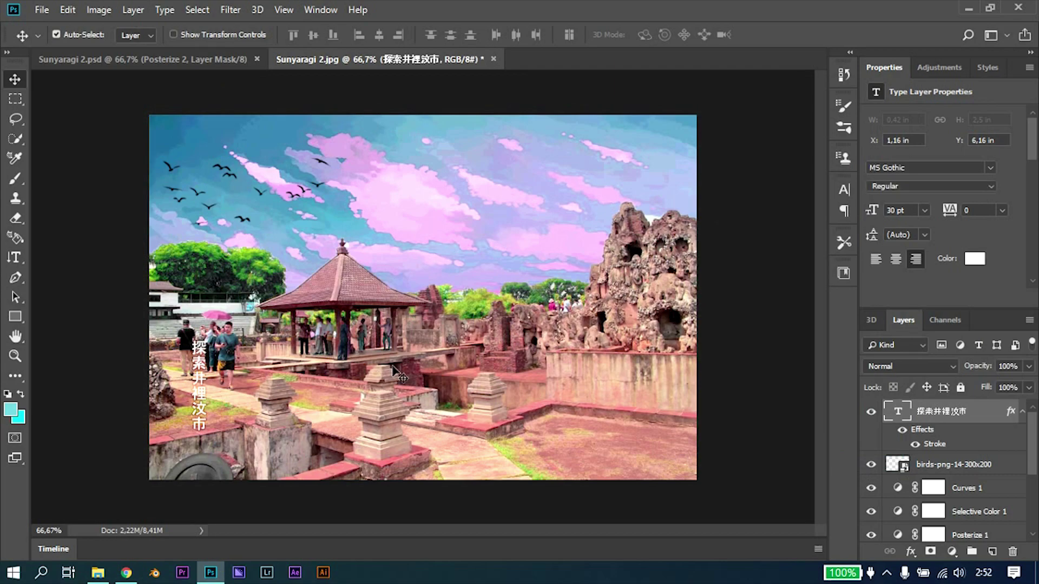
- Move the Chinese text close to the photo's lower-left edge, at about X 0.18 in, Y 7 in
{"action": "left_click", "coordinate": [720, 244]}
{"action": "left_click", "coordinate": [198, 385]}
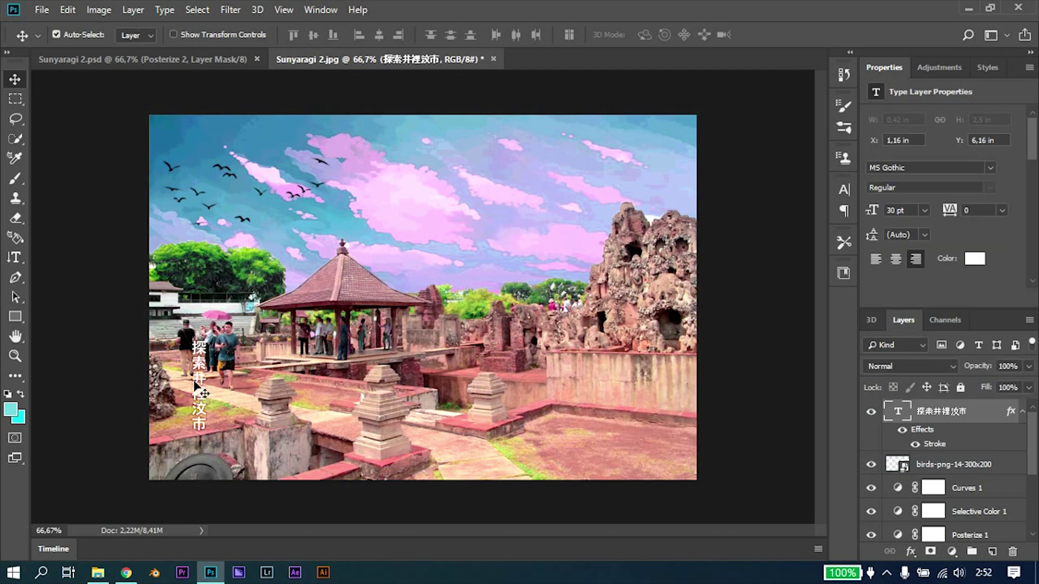
{"action": "left_click_drag", "start_coordinate": [197, 388], "coordinate": [174, 436]}
{"action": "left_click", "coordinate": [77, 332]}
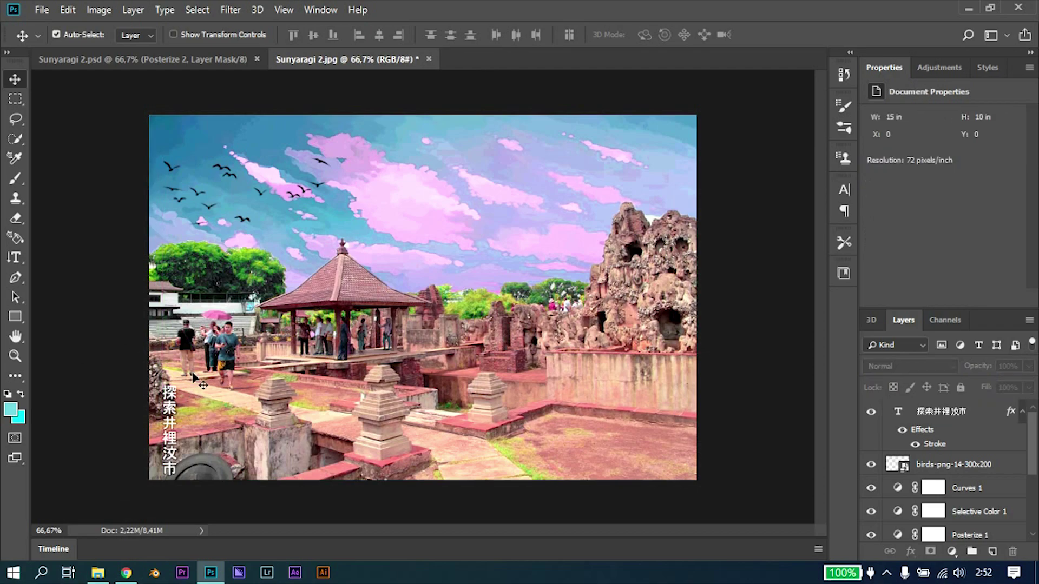
{"action": "left_click", "coordinate": [180, 417]}
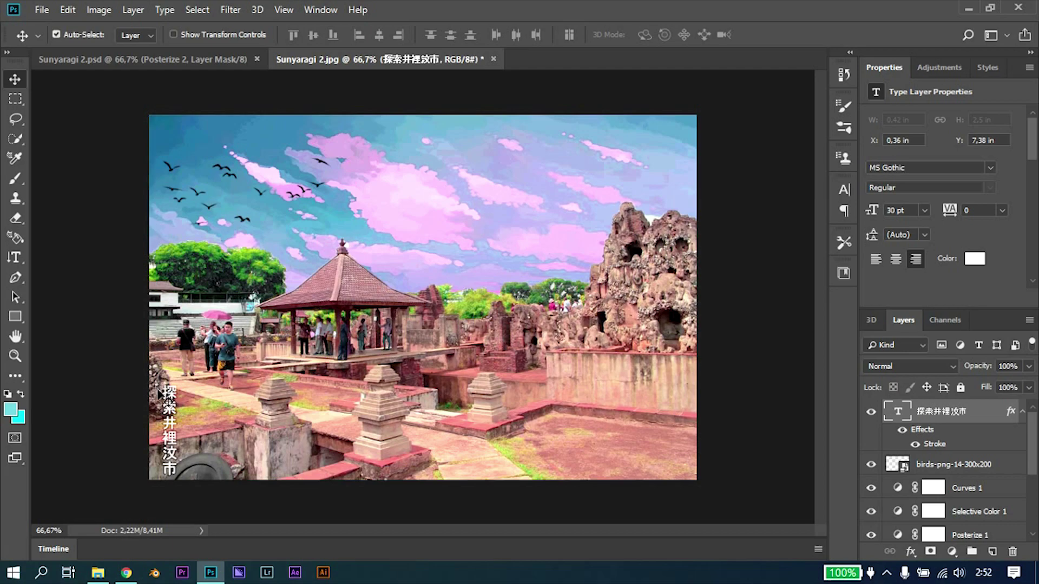
{"action": "left_click_drag", "start_coordinate": [170, 403], "coordinate": [164, 365]}
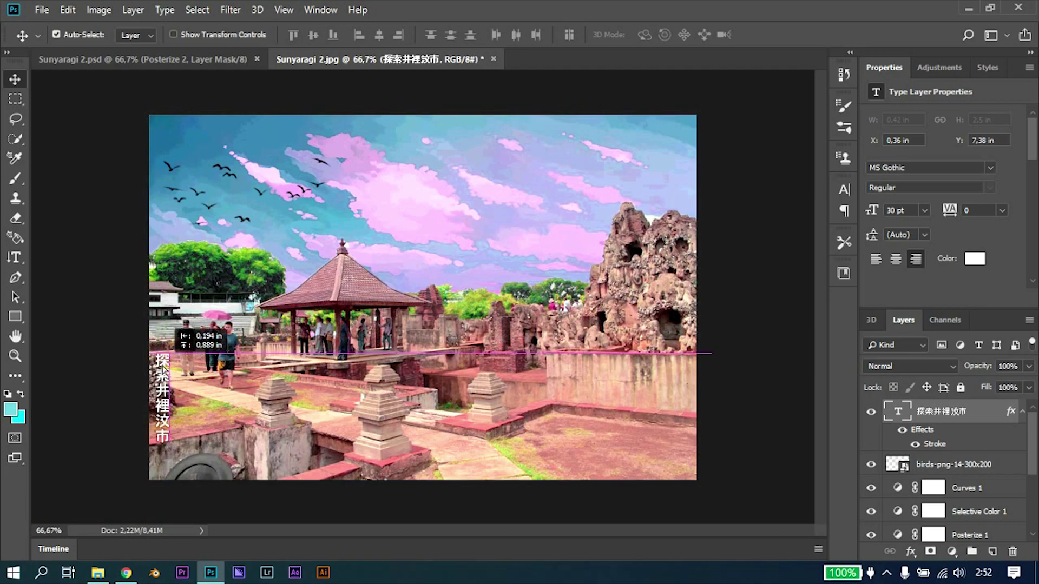
{"action": "mouse_move", "coordinate": [169, 401]}
{"action": "left_mouse_down"}
{"action": "mouse_move", "coordinate": [164, 434]}
{"action": "mouse_move", "coordinate": [163, 411]}
{"action": "left_mouse_up"}
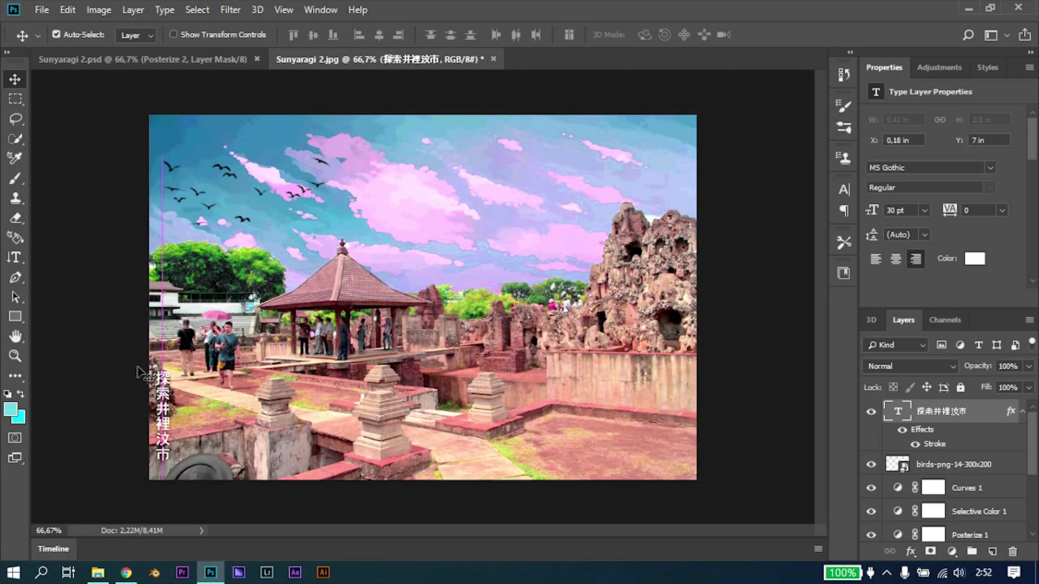
{"action": "left_click", "coordinate": [123, 352]}
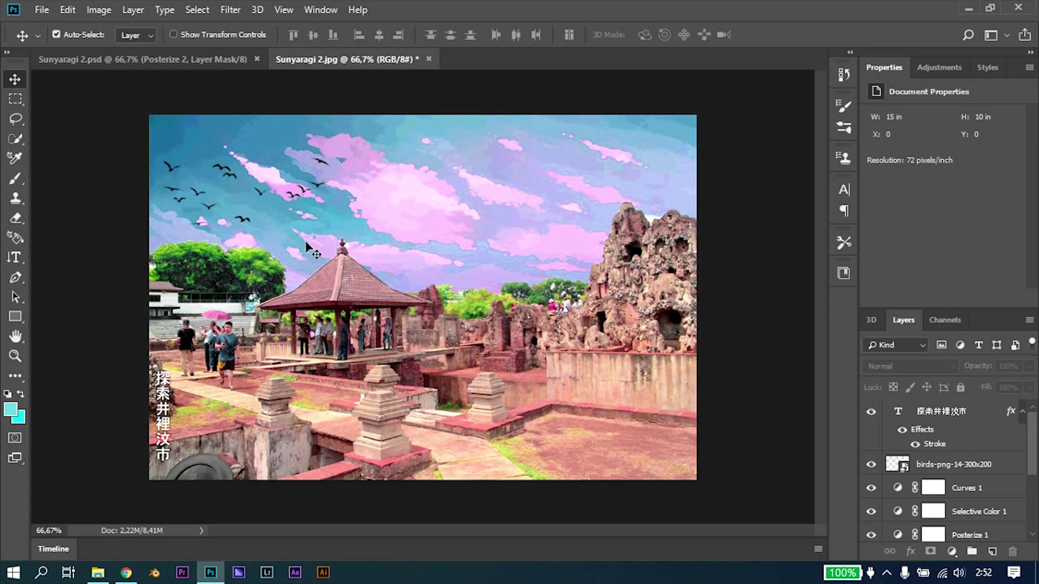
{"action": "left_click_drag", "start_coordinate": [123, 116], "coordinate": [747, 487]}
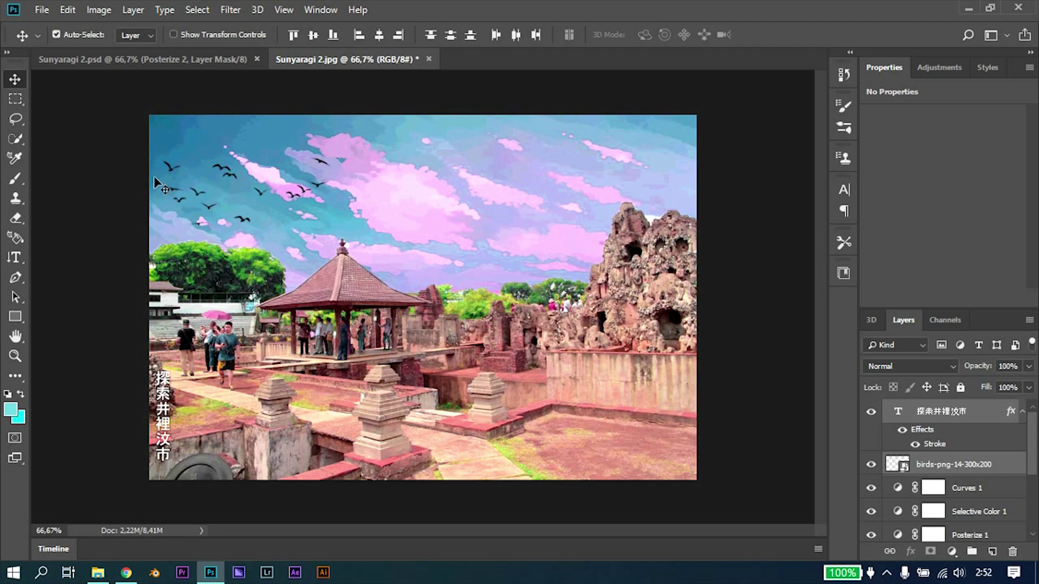
- Set up an export of the finished image as a JPG at 100% quality, 1080 x 720 px
{"action": "left_click", "coordinate": [41, 11]}
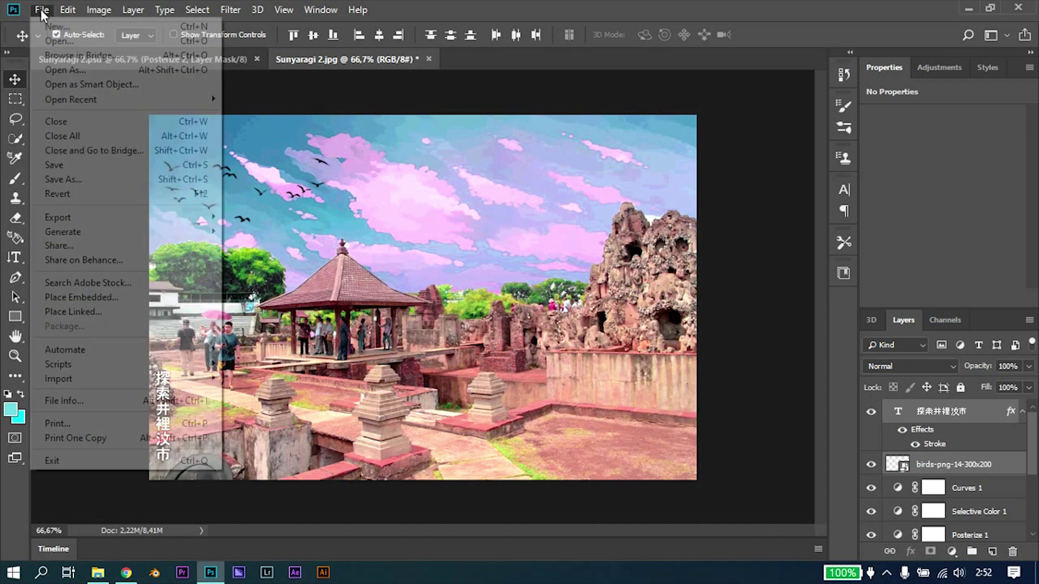
{"action": "left_click", "coordinate": [47, 14]}
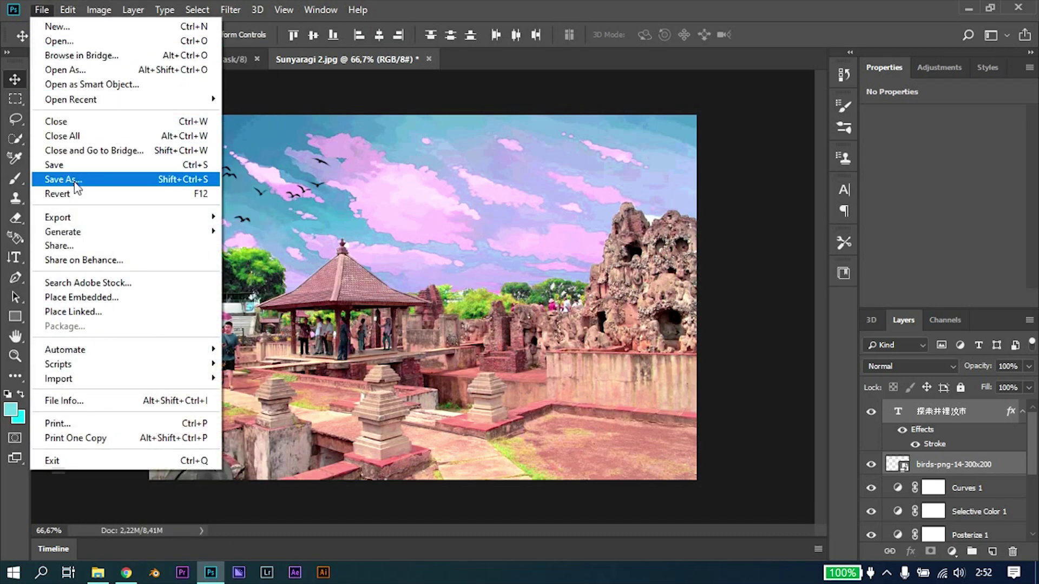
{"action": "mouse_move", "coordinate": [100, 226]}
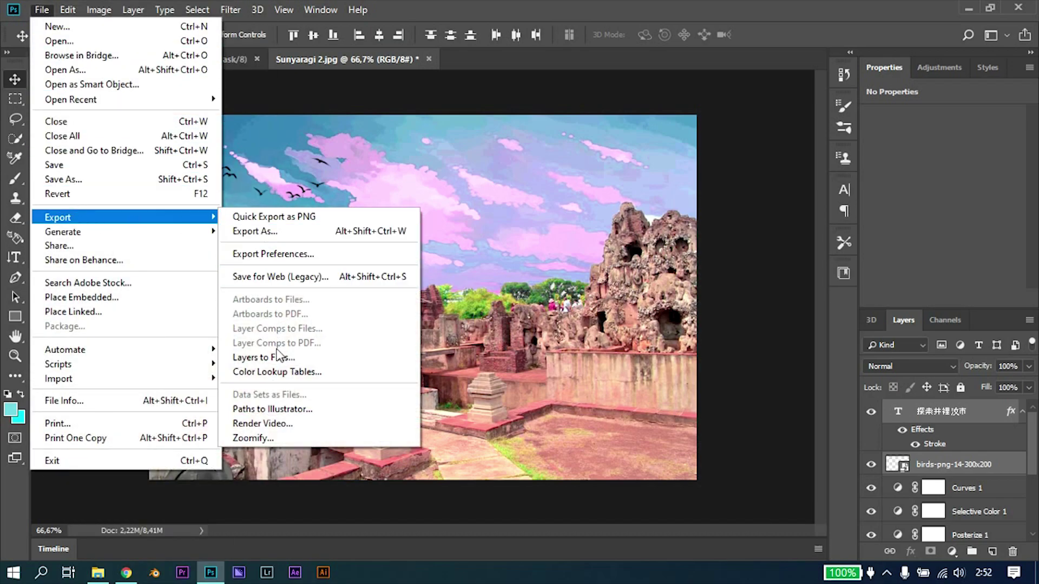
{"action": "left_click", "coordinate": [306, 237]}
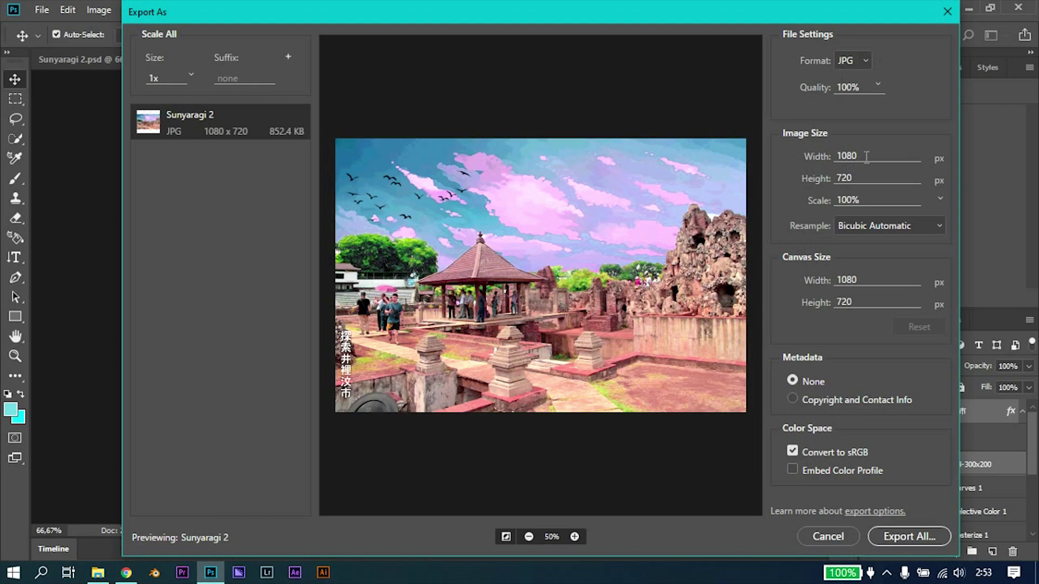
{"action": "double_click", "coordinate": [857, 180]}
- Export the image under the file name Anime into the Foto Photoshop folder
{"action": "left_click", "coordinate": [914, 534]}
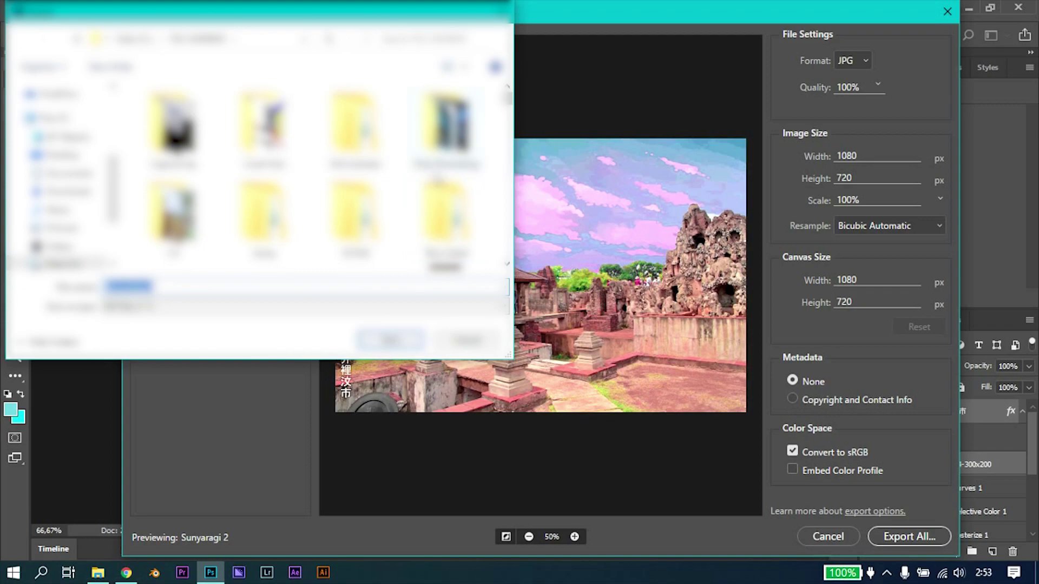
{"action": "double_click", "coordinate": [446, 132]}
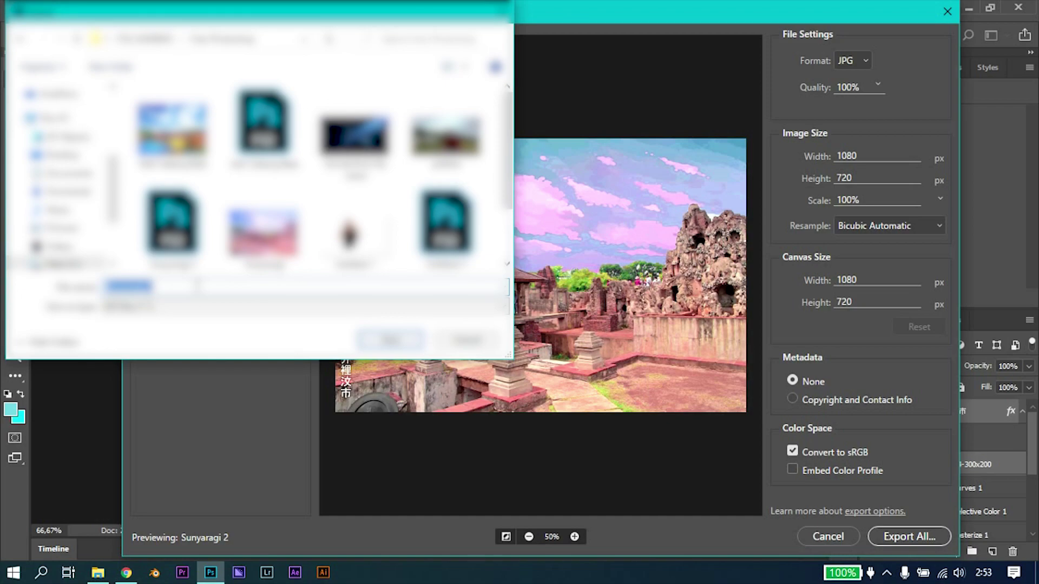
{"action": "type", "text": "Has"}
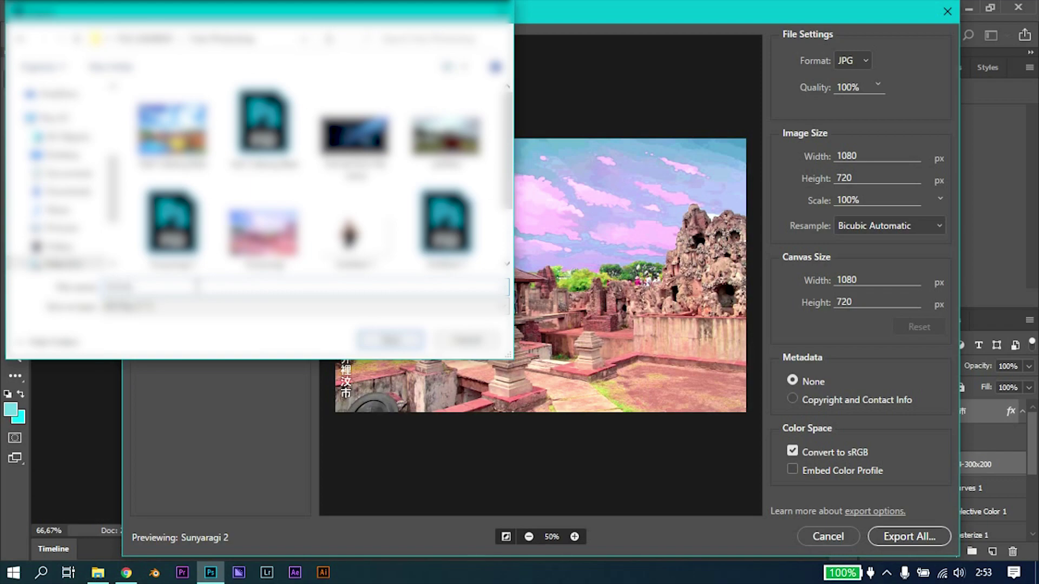
{"action": "left_click", "coordinate": [329, 287]}
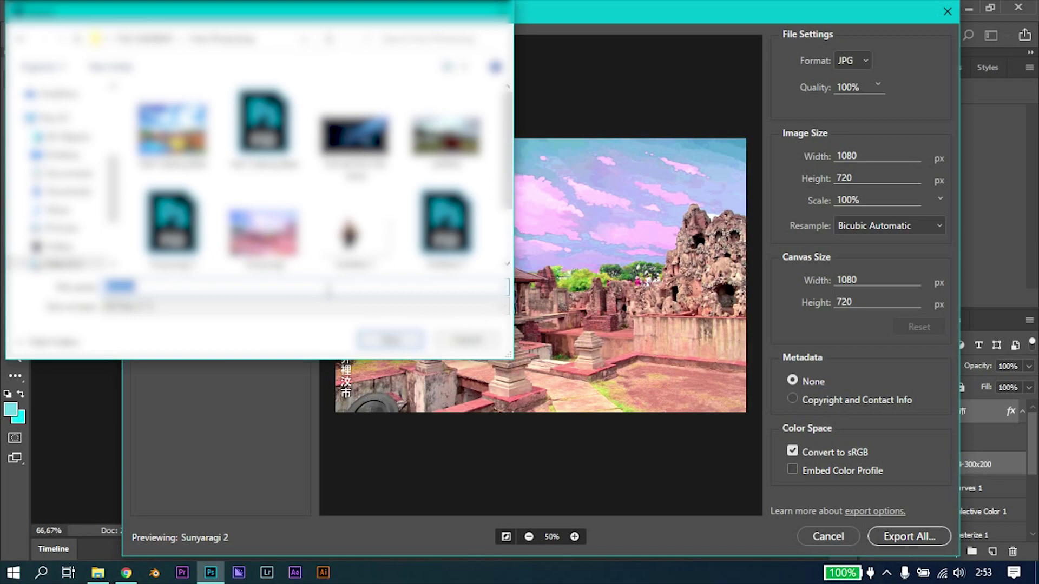
{"action": "left_click", "coordinate": [409, 338]}
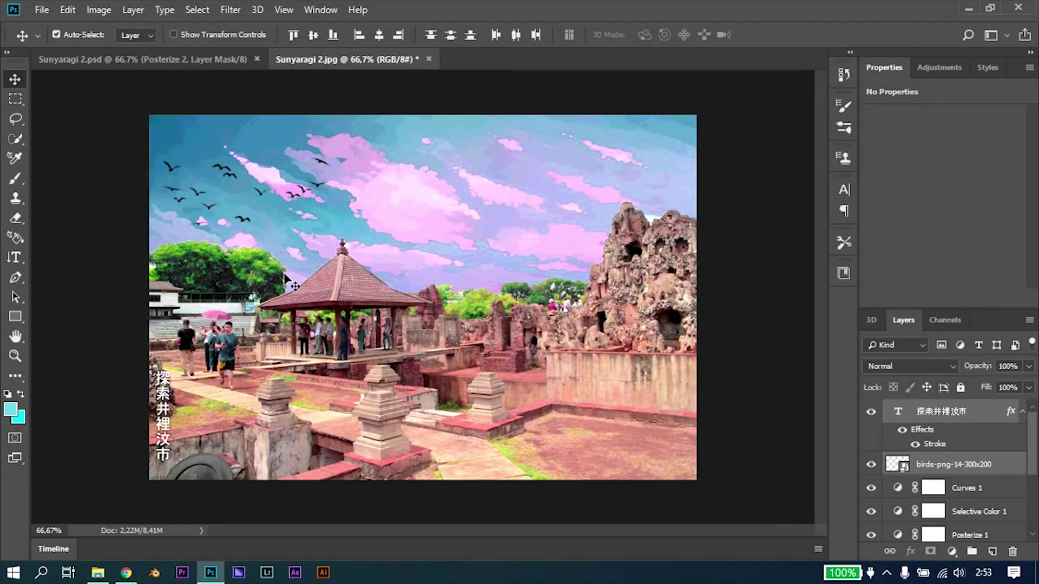
- Switch to File Explorer, view the exported Anime image from the Foto Photoshop folder, and close the viewer
{"action": "left_click", "coordinate": [98, 574]}
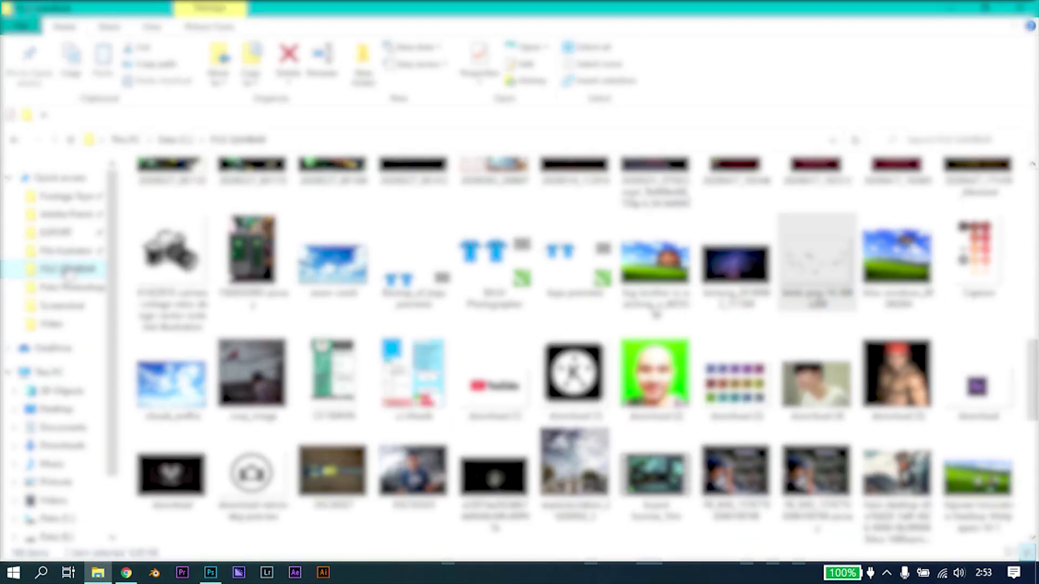
{"action": "left_click", "coordinate": [73, 287]}
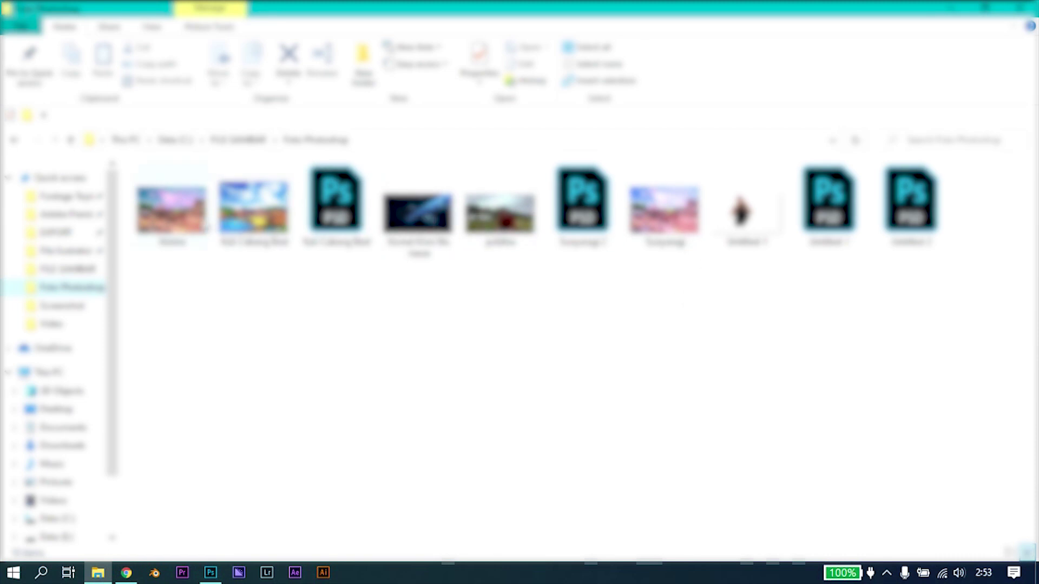
{"action": "left_click", "coordinate": [192, 221]}
{"action": "double_click", "coordinate": [193, 220]}
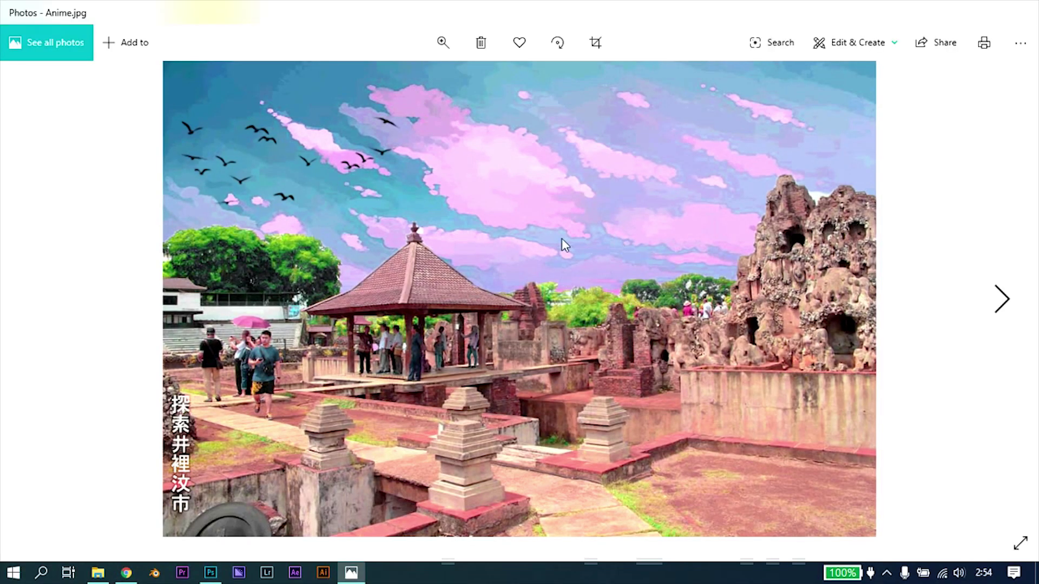
{"action": "left_click", "coordinate": [1032, 12]}
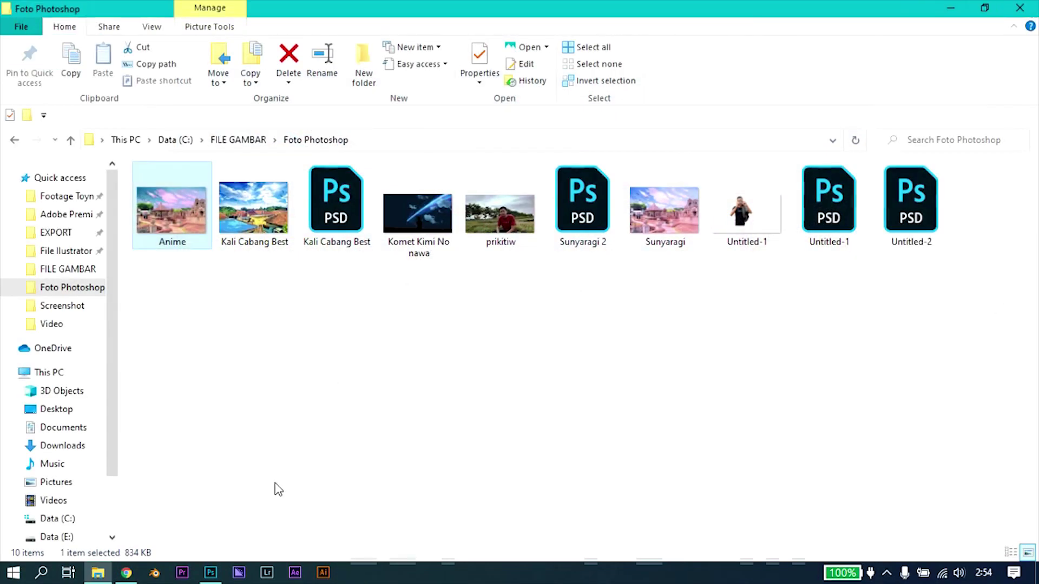